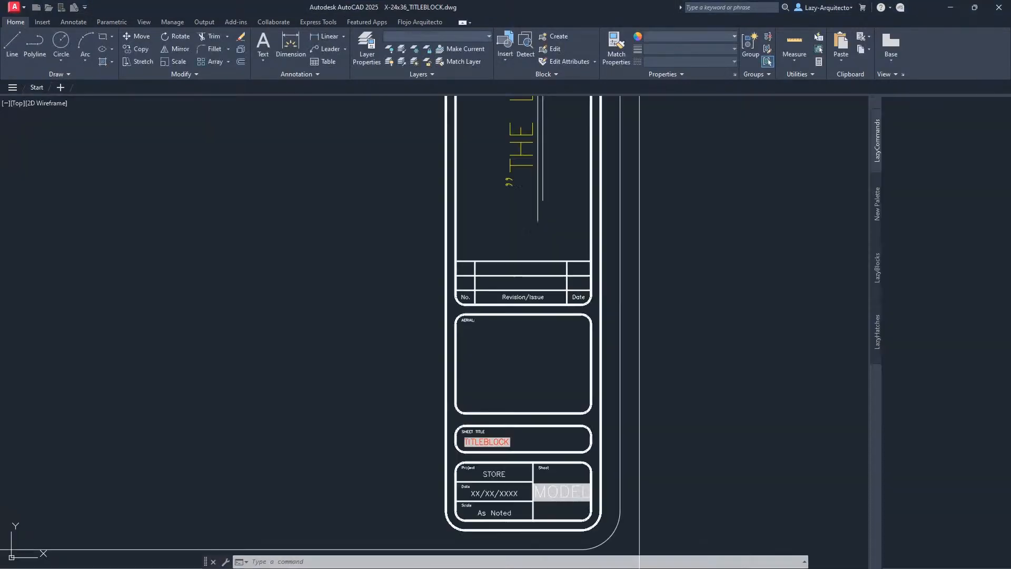
# Step: Insert the AERIAL-SITEP PLAN image from the PHILADELPHIA STORE folder, with its insertion point near the lower-left corner of the AERIAL box
pyautogui.middleClick(442, 346)
pyautogui.middleClick(441, 346)
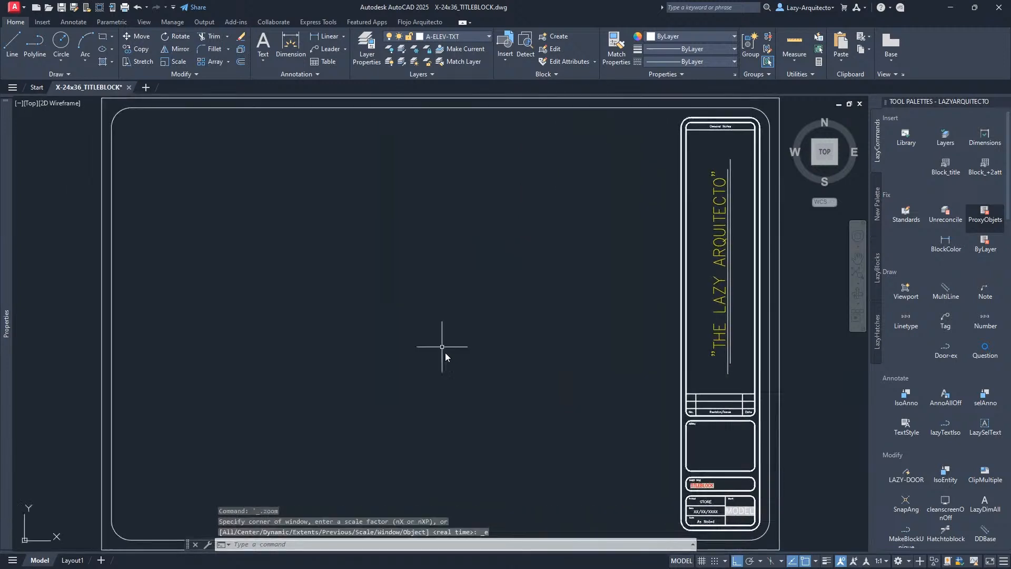
pyautogui.moveTo(539, 398); pyautogui.dragTo(419, 347, button='middle')
pyautogui.scroll(2, 606, 420)
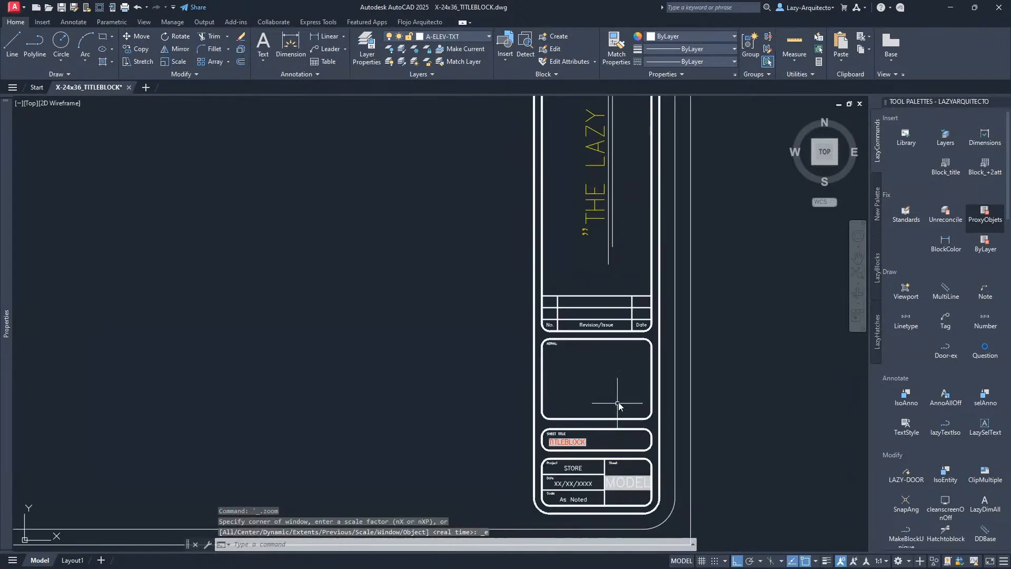
pyautogui.moveTo(617, 393); pyautogui.dragTo(607, 392, button='middle')
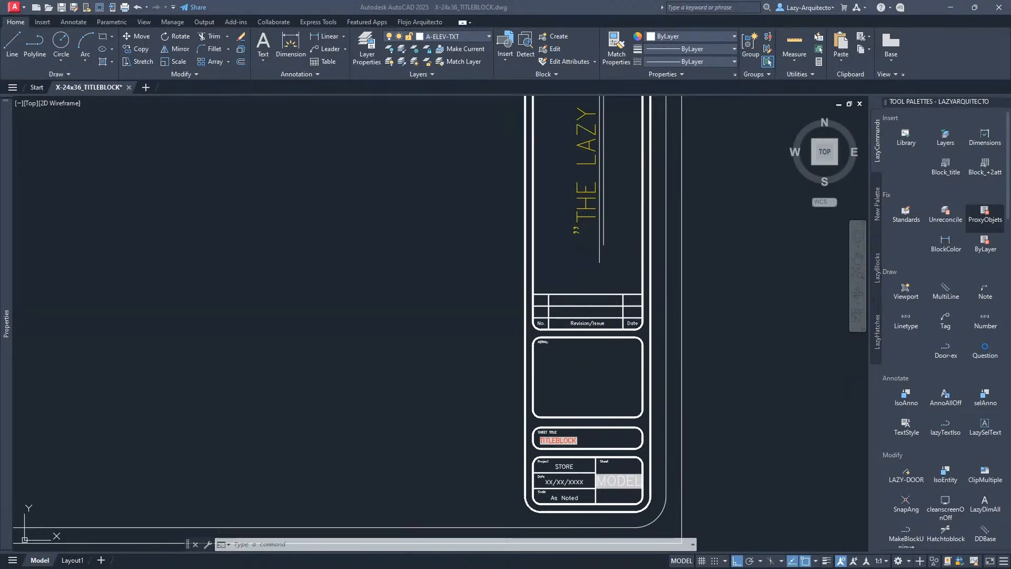
pyautogui.moveTo(0, 129); pyautogui.dragTo(553, 128)
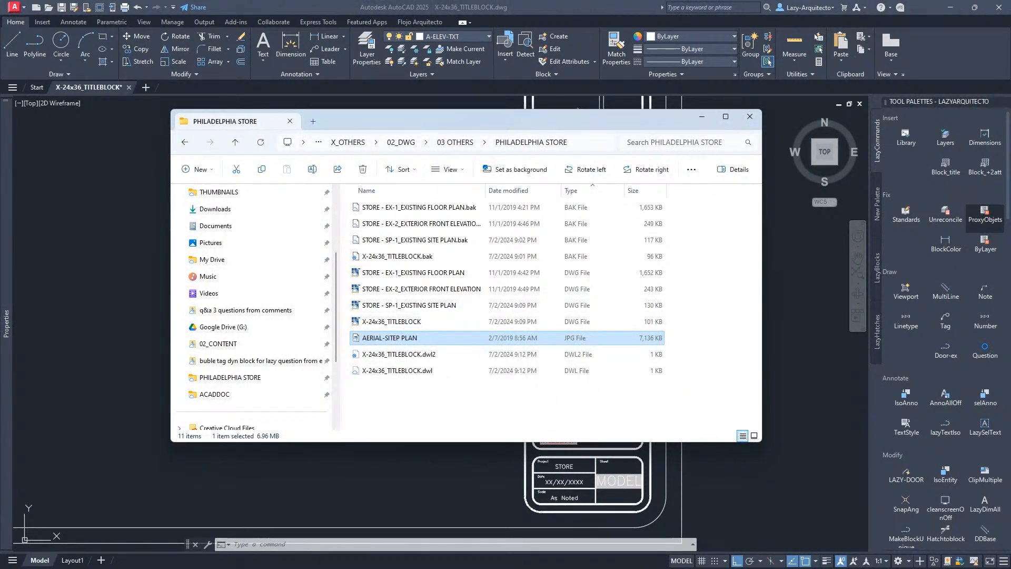
pyautogui.moveTo(456, 128); pyautogui.dragTo(317, 117)
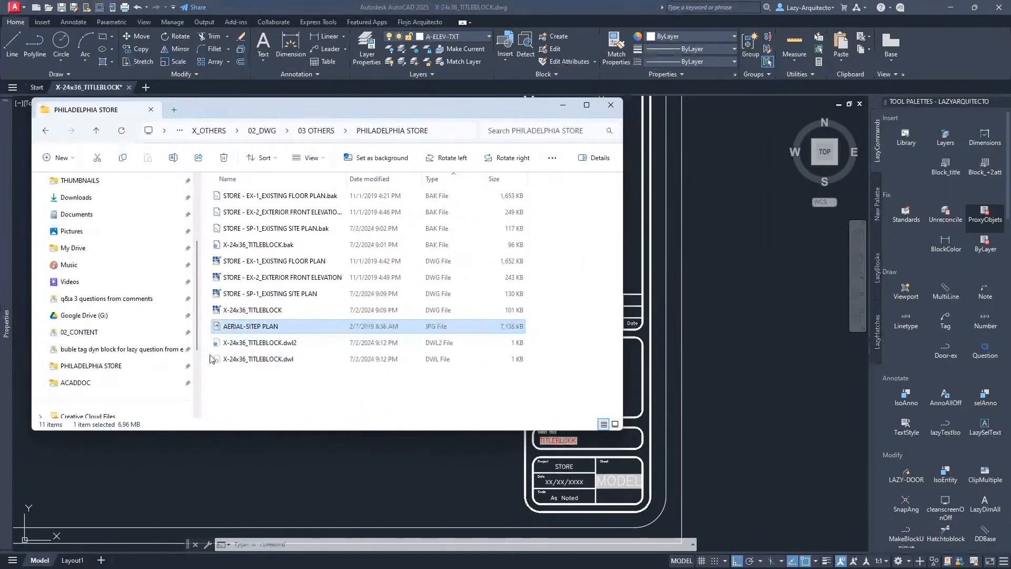
pyautogui.moveTo(235, 329)
pyautogui.mouseDown()
pyautogui.moveTo(390, 345)
pyautogui.moveTo(575, 398)
pyautogui.mouseUp()
pyautogui.moveTo(575, 398); pyautogui.dragTo(631, 388, button='right')
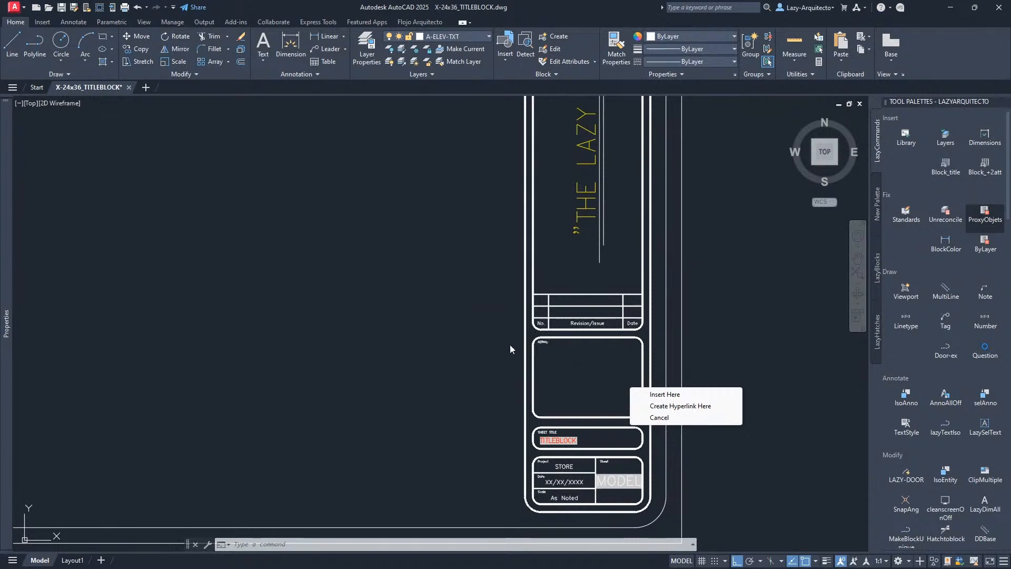
pyautogui.click(659, 401)
pyautogui.scroll(3, 544, 418)
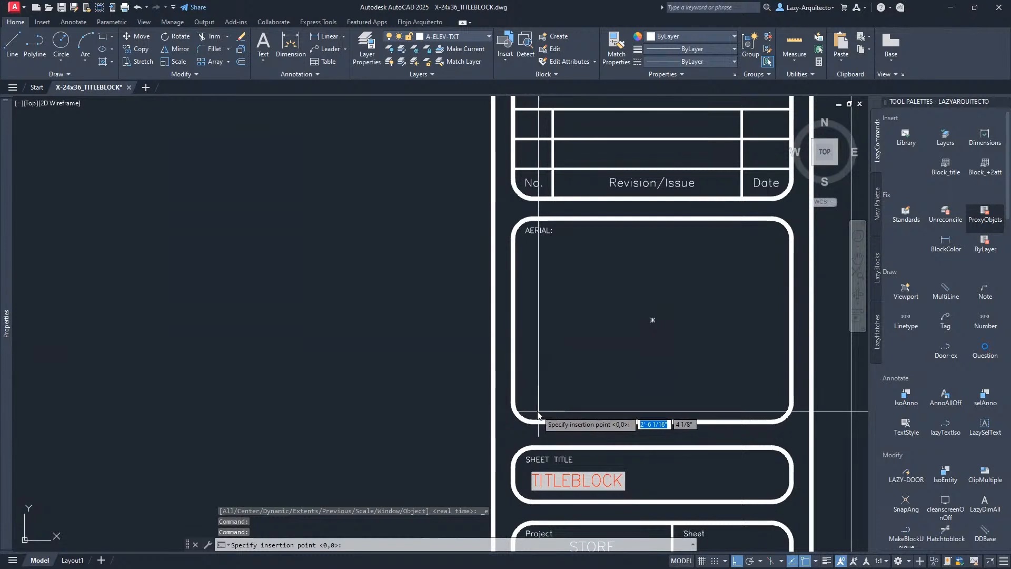
pyautogui.click(544, 415)
# Step: Accept a scale factor of 1 and a rotation angle of 0 for the inserted aerial image
pyautogui.scroll(-4, 538, 412)
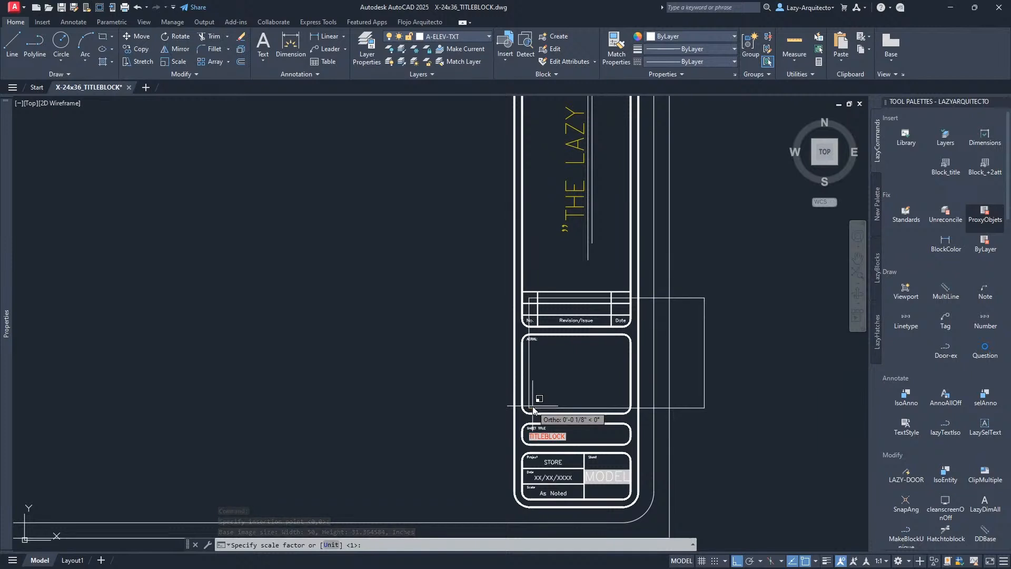
pyautogui.press('F8')
pyautogui.scroll(2, 526, 411)
pyautogui.scroll(-2, 528, 410)
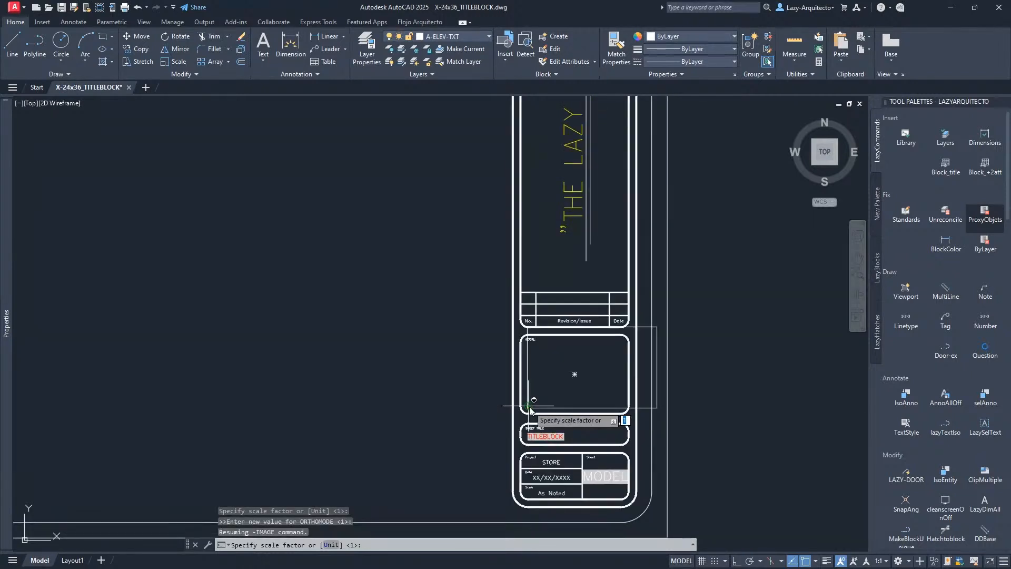
pyautogui.scroll(2, 530, 410)
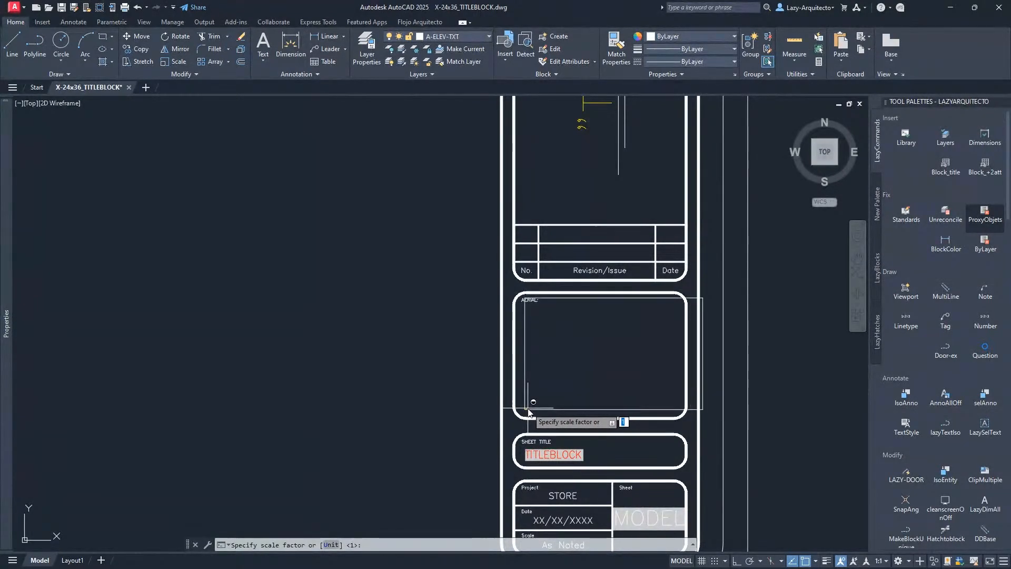
pyautogui.press('Return')
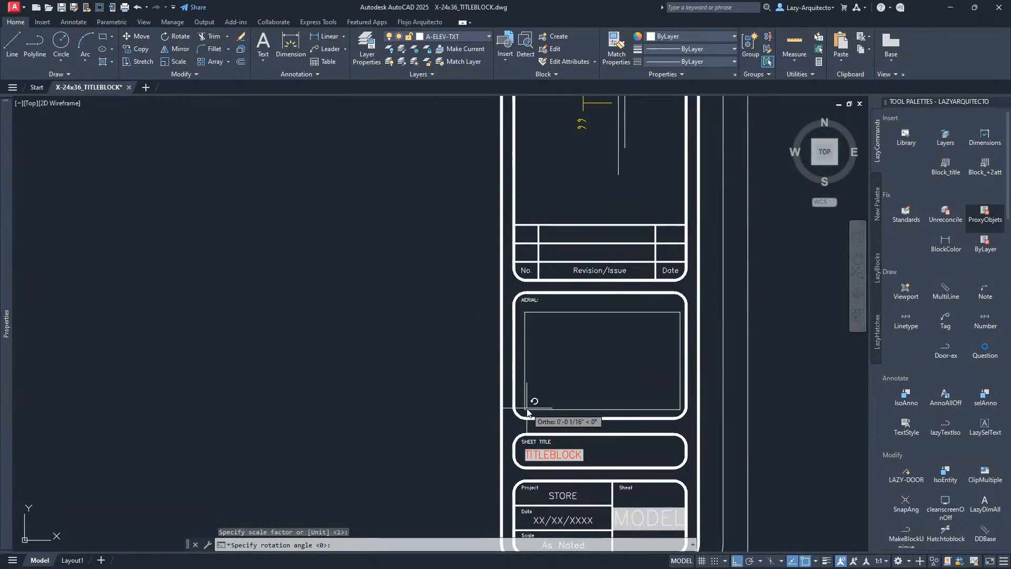
pyautogui.press('F8')
pyautogui.write('0')
pyautogui.press('Return')
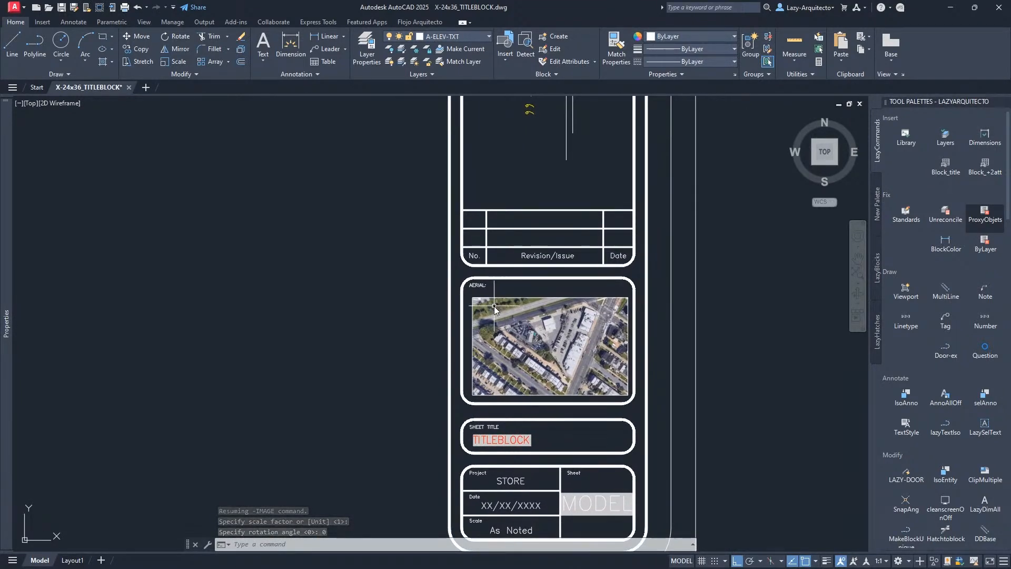
# Step: Save and close the title block drawing and open STORE - SP-1_EXISTING SITE PLAN from the PHILADELPHIA STORE folder
pyautogui.middleClick(436, 274)
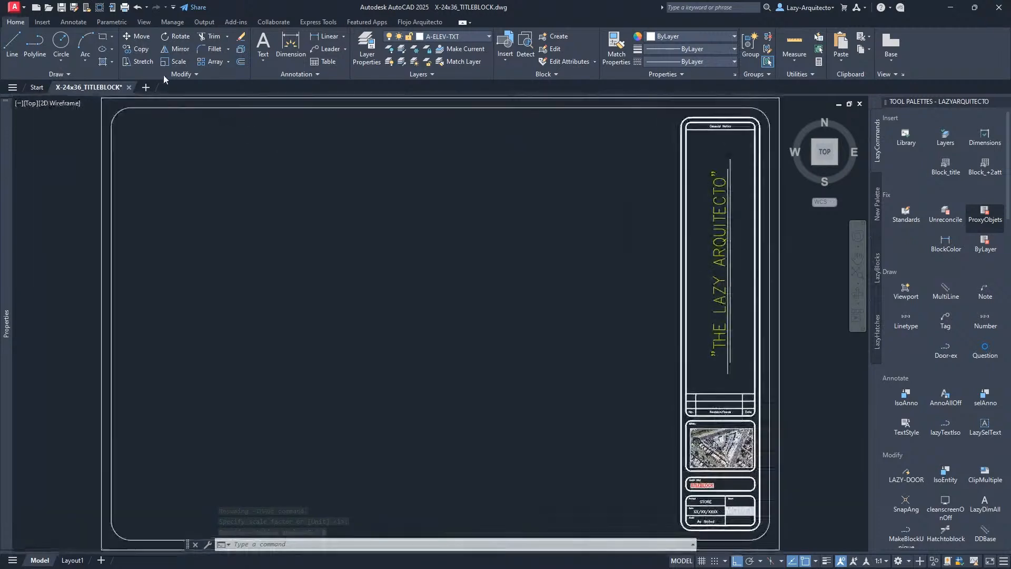
pyautogui.click(128, 87)
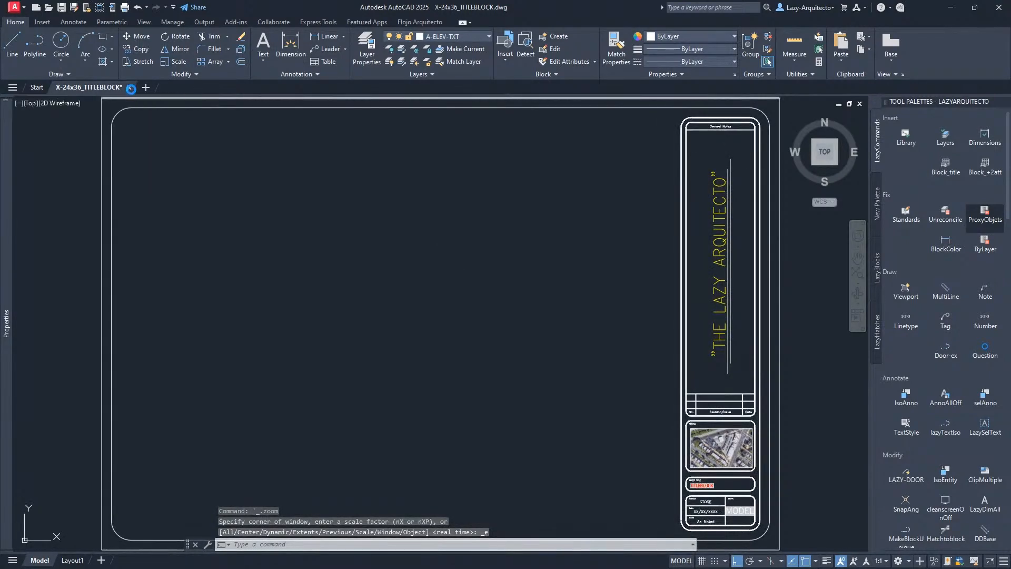
pyautogui.click(484, 313)
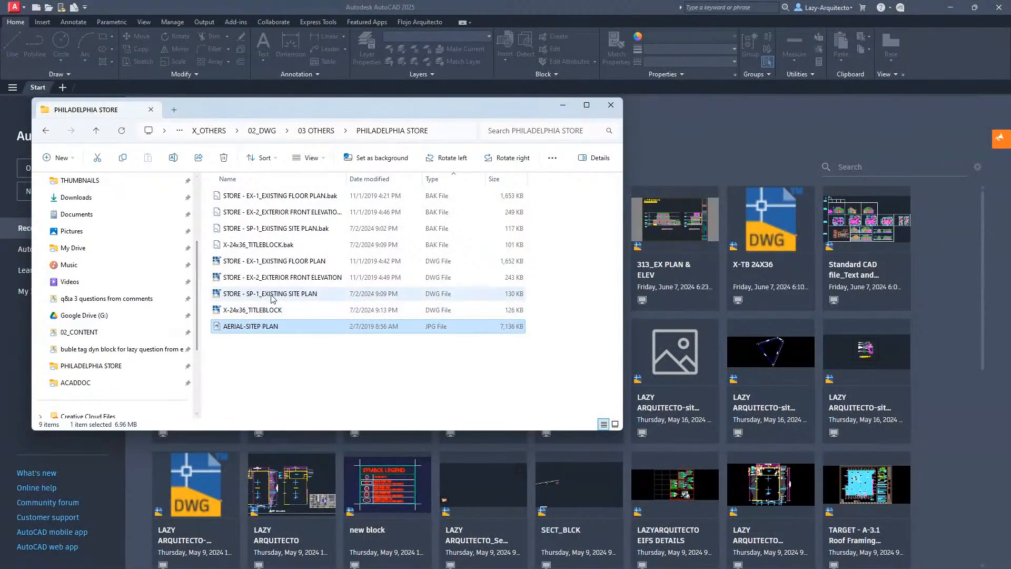
pyautogui.doubleClick(278, 295)
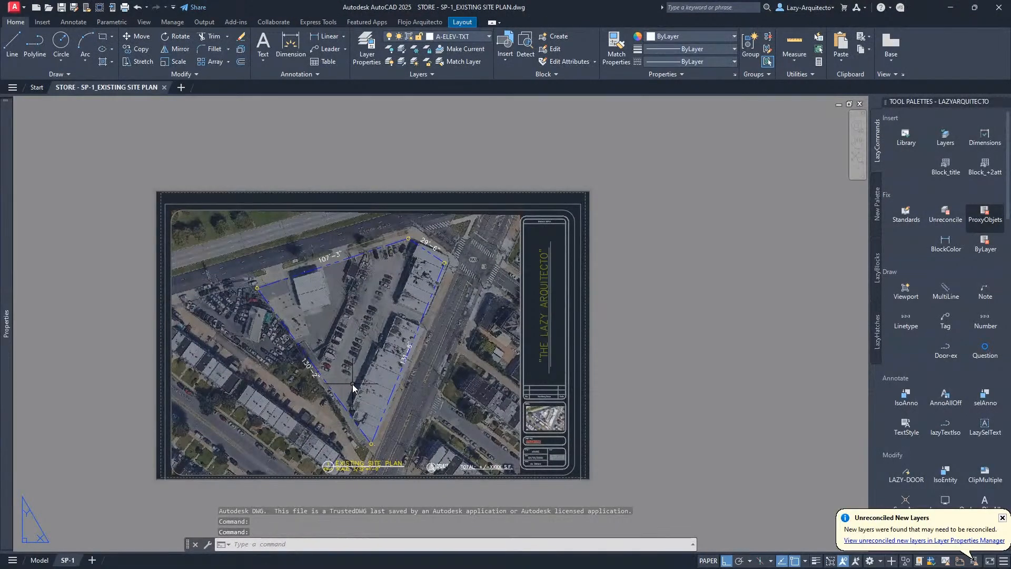
pyautogui.moveTo(352, 383)
pyautogui.mouseDown(button='middle')
pyautogui.moveTo(381, 373)
pyautogui.moveTo(345, 365)
pyautogui.mouseUp(button='middle')
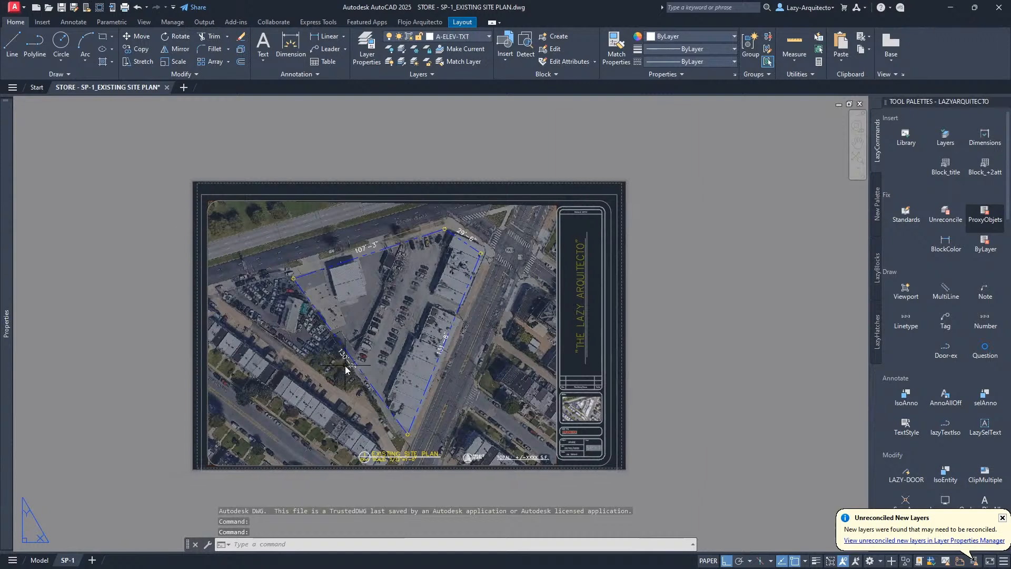
# Step: Preview the SP-1 layout's plot, skipping the unreconciled layers review, and plot it with DWG To PDF.pc3 into the Documents folder
pyautogui.hotkey('ctrl', 'p')
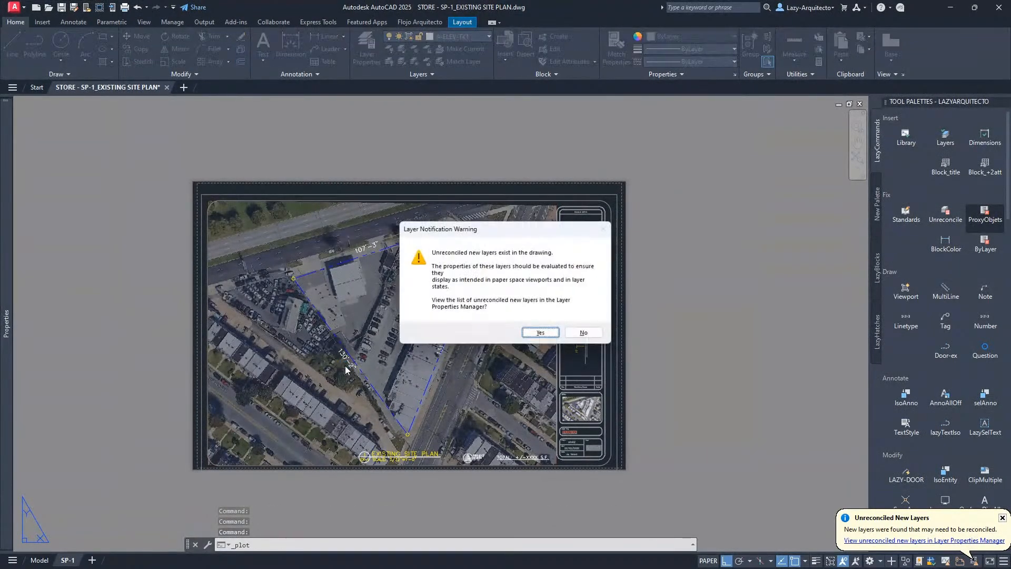
pyautogui.press('n')
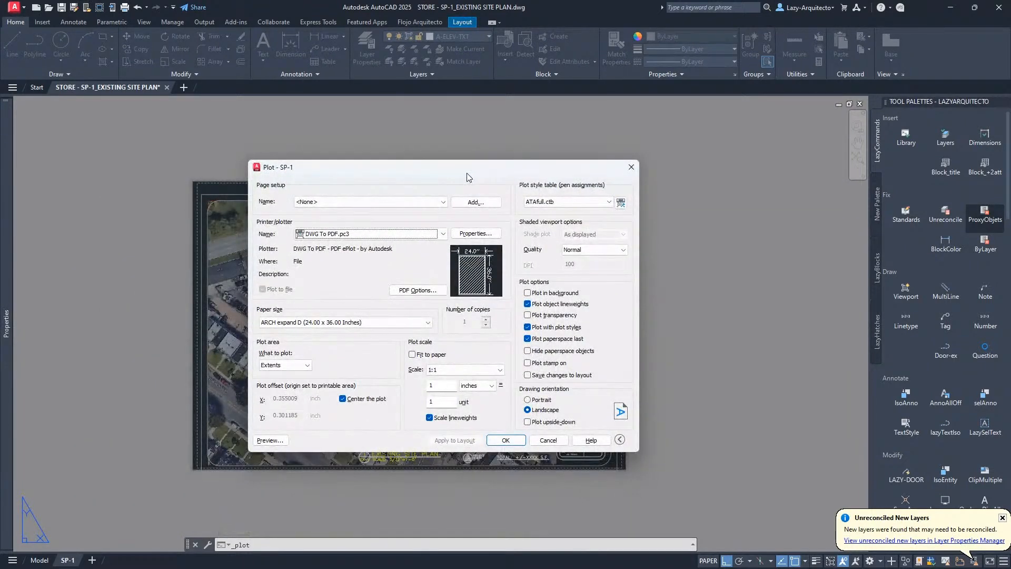
pyautogui.click(271, 440)
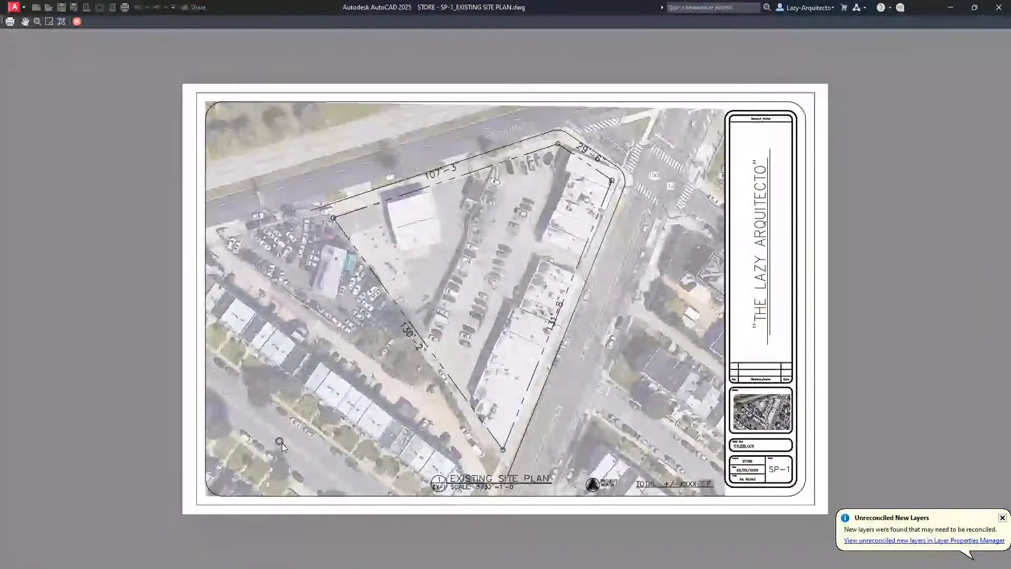
pyautogui.moveTo(595, 466); pyautogui.dragTo(501, 438, button='middle')
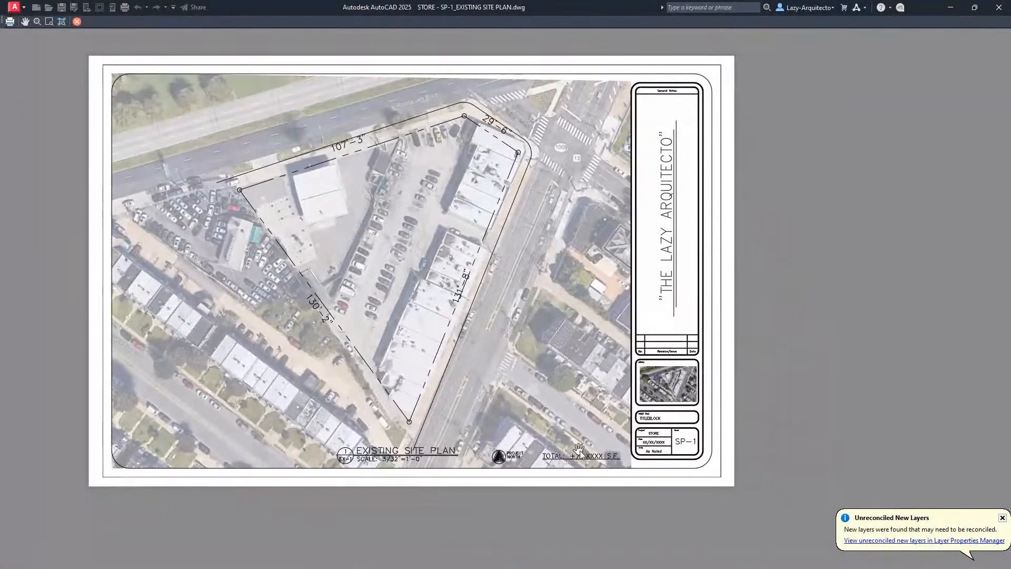
pyautogui.scroll(5, 653, 407)
pyautogui.scroll(-8, 606, 403)
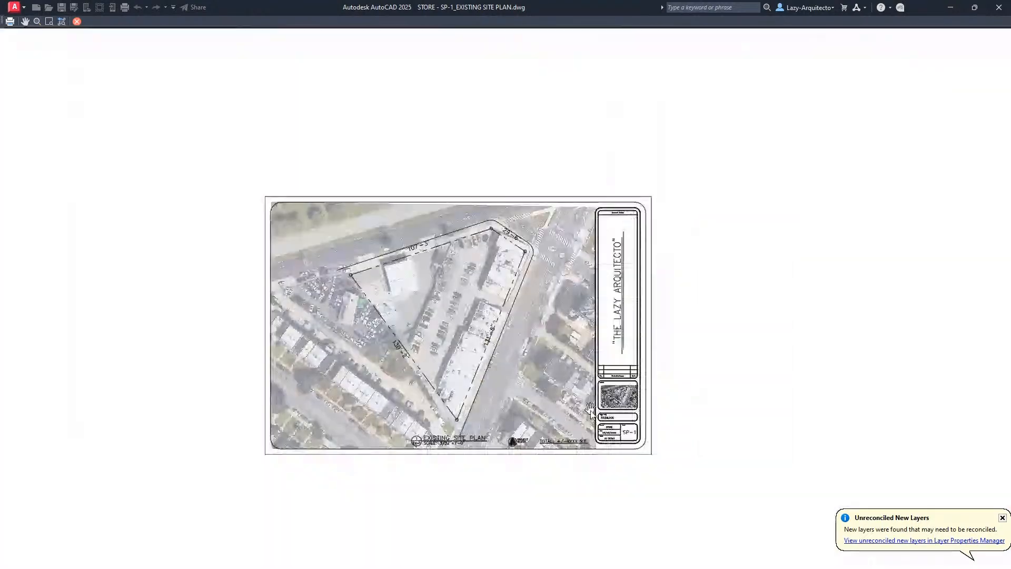
pyautogui.press('Escape')
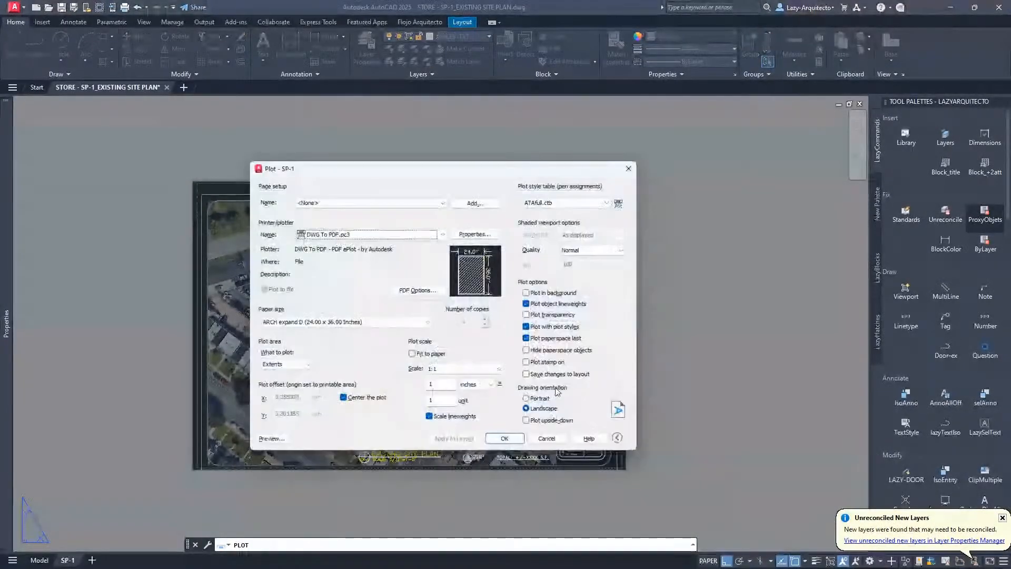
pyautogui.click(520, 440)
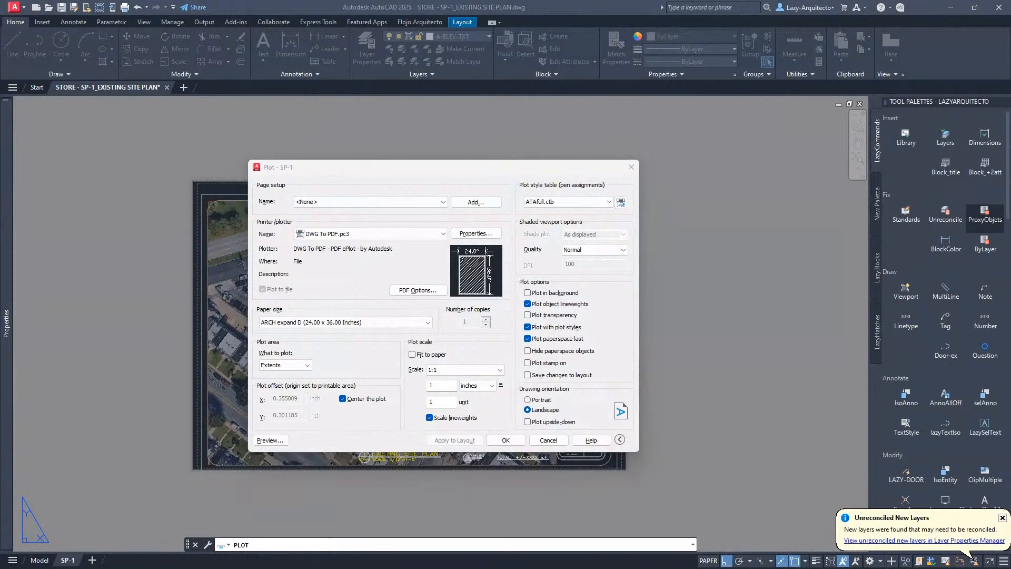
pyautogui.click(649, 429)
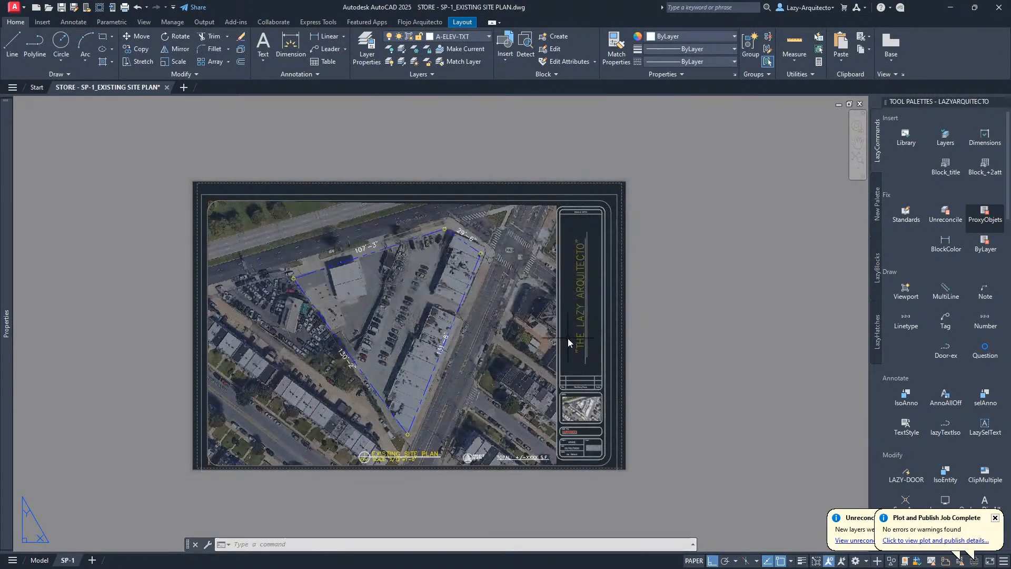
# Step: Save and close the site plan drawing and open STORE - EX-2_EXTERIOR FRONT ELEVATION from the PHILADELPHIA STORE folder
pyautogui.click(166, 87)
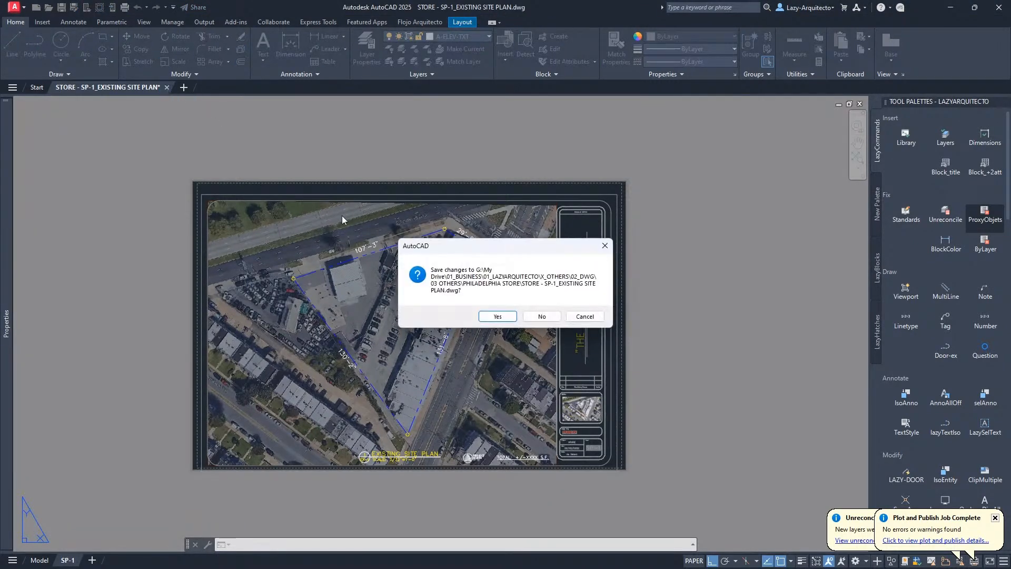
pyautogui.click(490, 317)
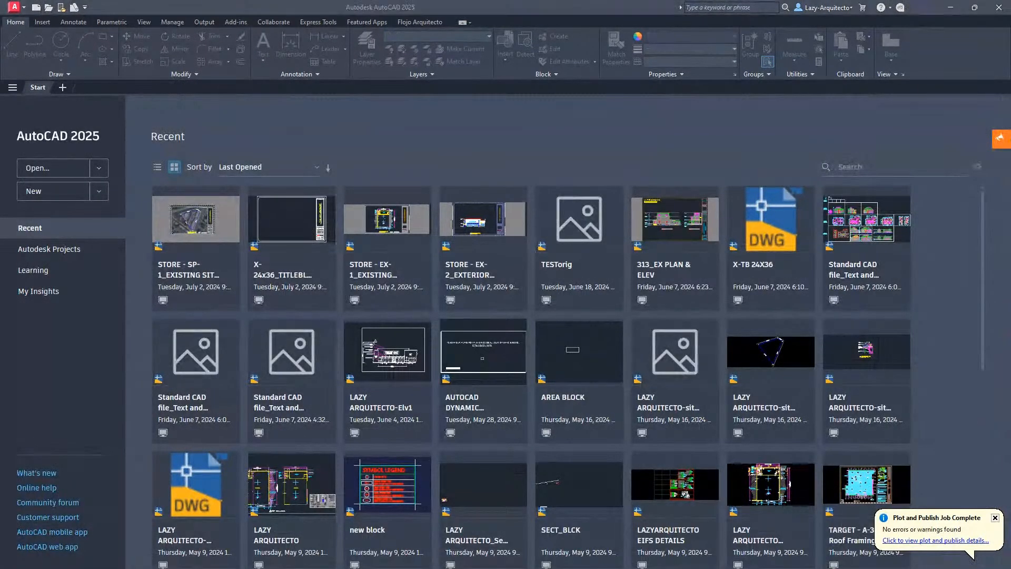
pyautogui.hotkey('alt', 'Tab')
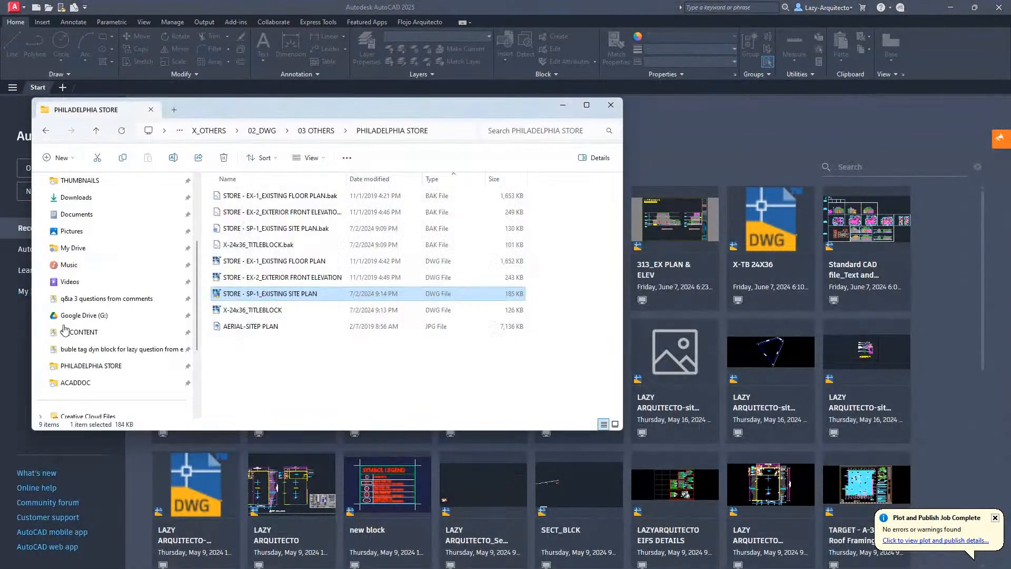
pyautogui.doubleClick(267, 279)
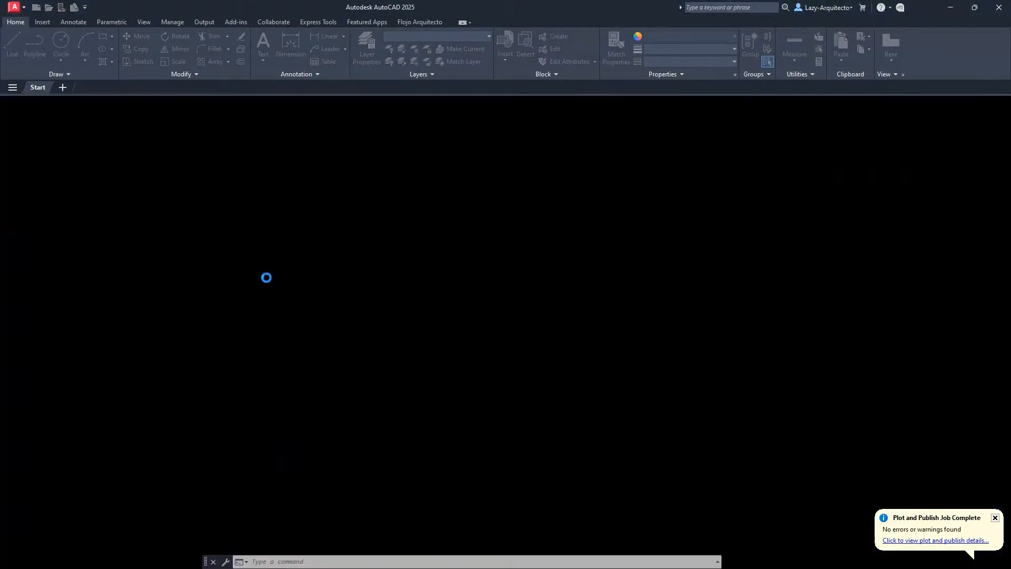
pyautogui.click(626, 191)
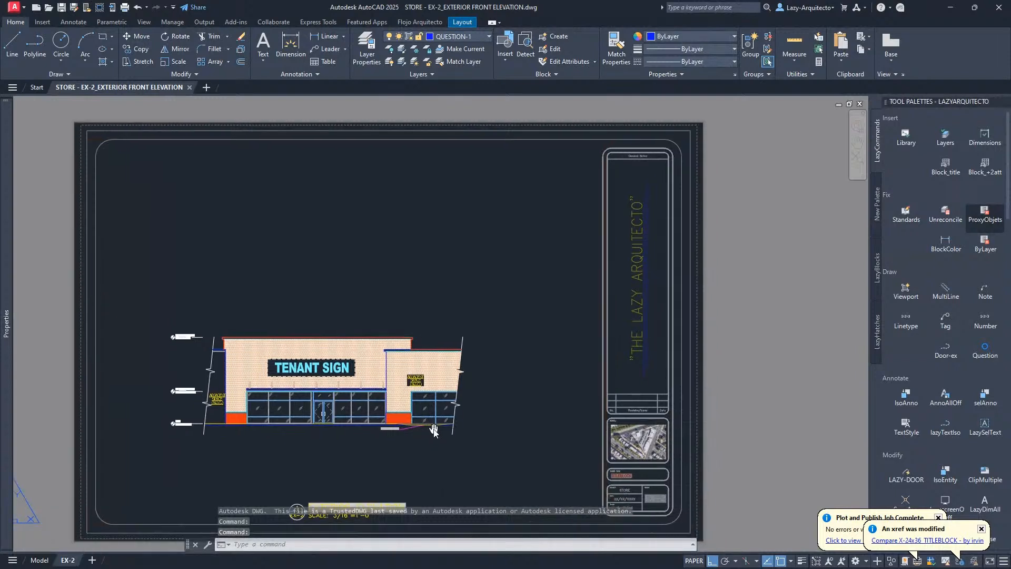
# Step: Set the FRAME system variable to 1 in the exterior front elevation drawing
pyautogui.write('FRAME')
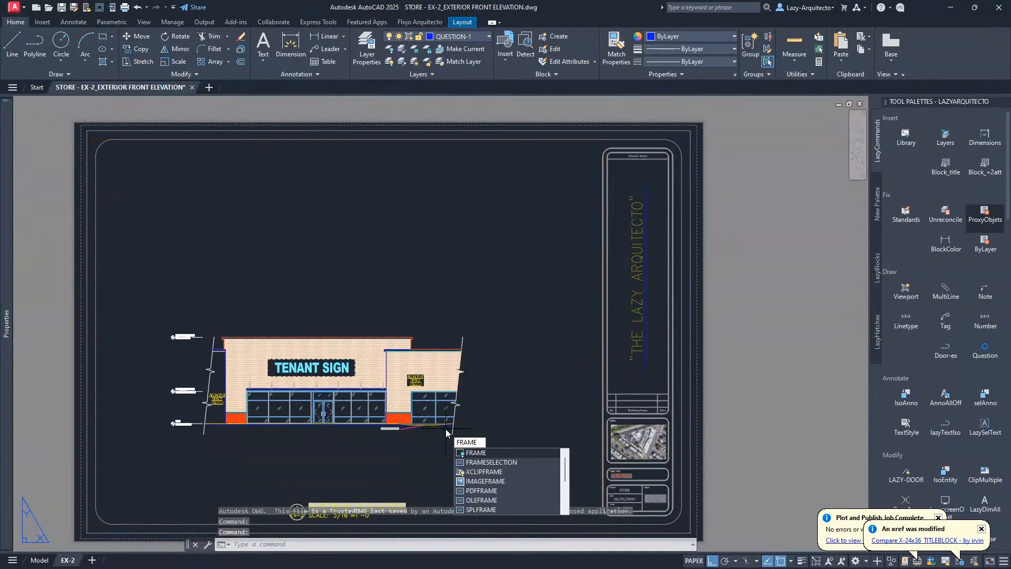
pyautogui.press('Return')
pyautogui.write('1')
pyautogui.press('Return')
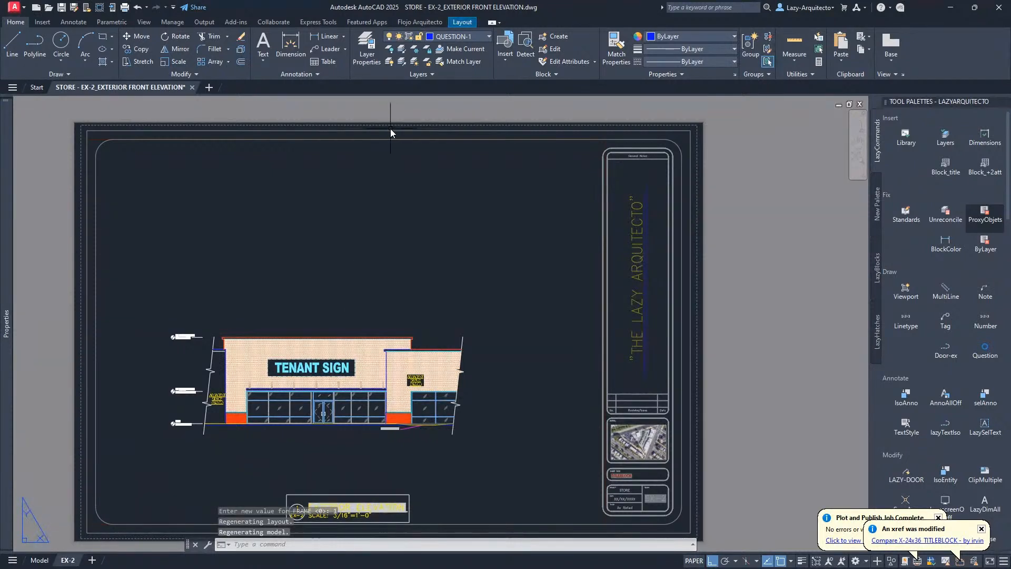
# Step: Plot the EX-2 layout with DWG To PDF.pc3 and save STORE - EX-2_EXTERIOR FRONT ELEVATION-EX-2.pdf in the Documents folder
pyautogui.moveTo(267, 180); pyautogui.dragTo(283, 179, button='middle')
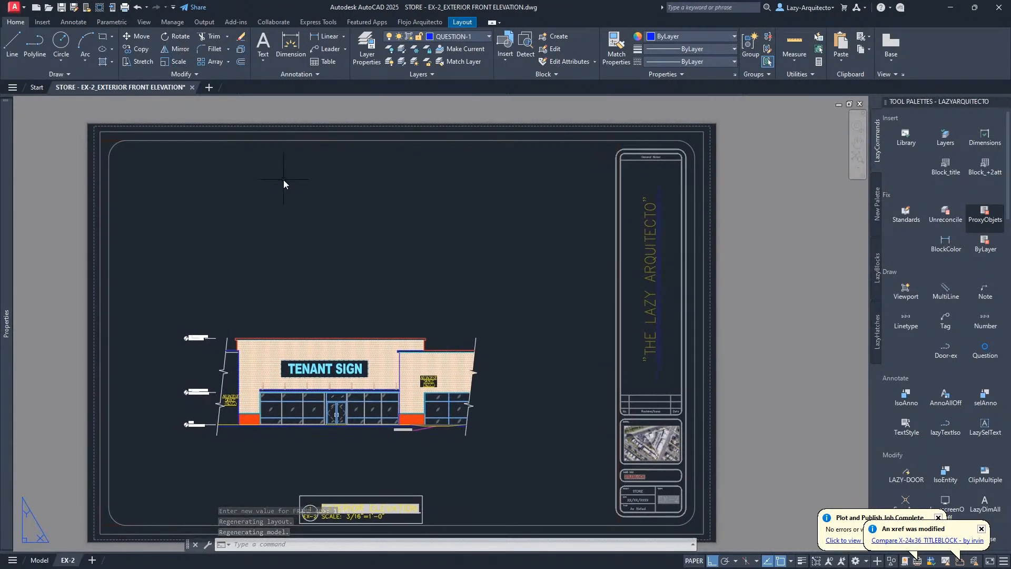
pyautogui.hotkey('ctrl', 'p')
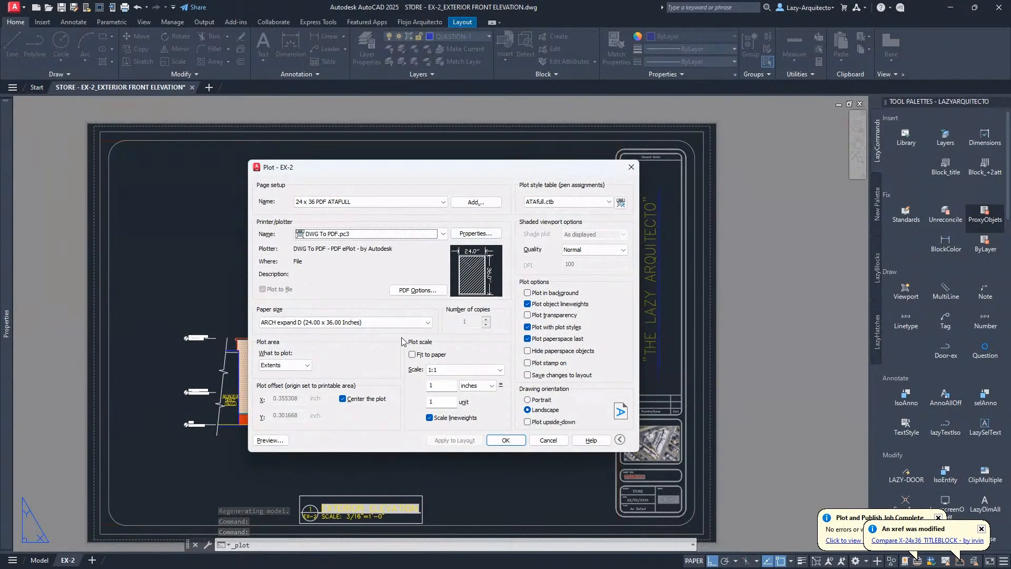
pyautogui.click(504, 439)
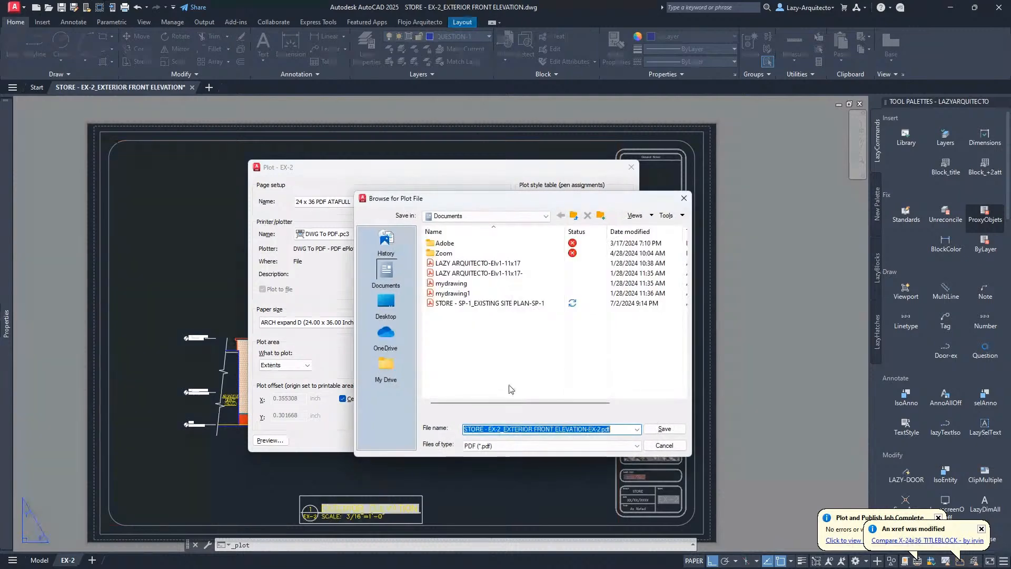
pyautogui.click(663, 430)
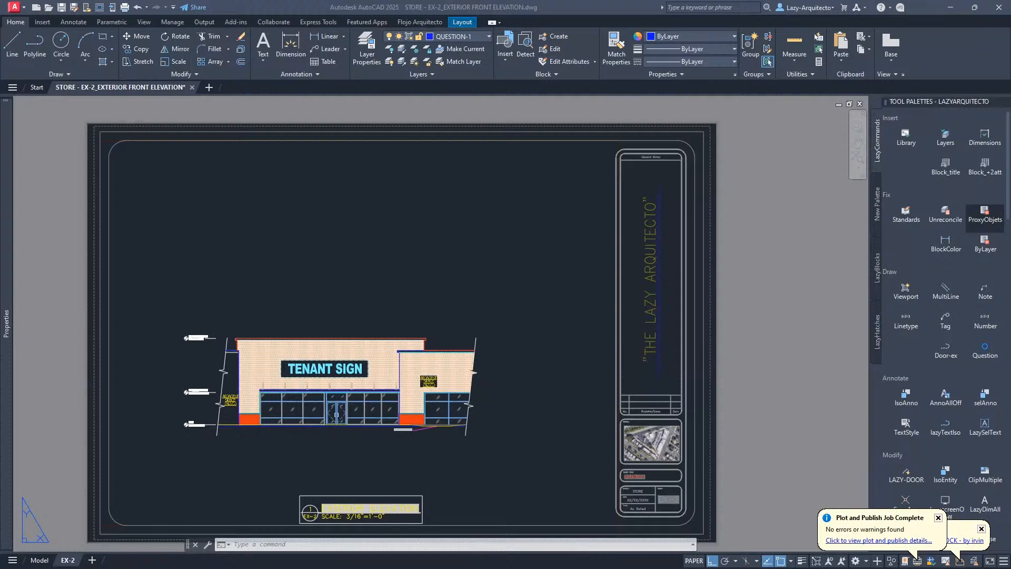
# Step: Examine the aerial image and its frame in the title block of the plotted EX-2 PDF, and close the PDF
pyautogui.moveTo(0, 58)
pyautogui.mouseDown()
pyautogui.moveTo(181, 83)
pyautogui.moveTo(341, 77)
pyautogui.moveTo(452, 22)
pyautogui.moveTo(467, 1)
pyautogui.mouseUp()
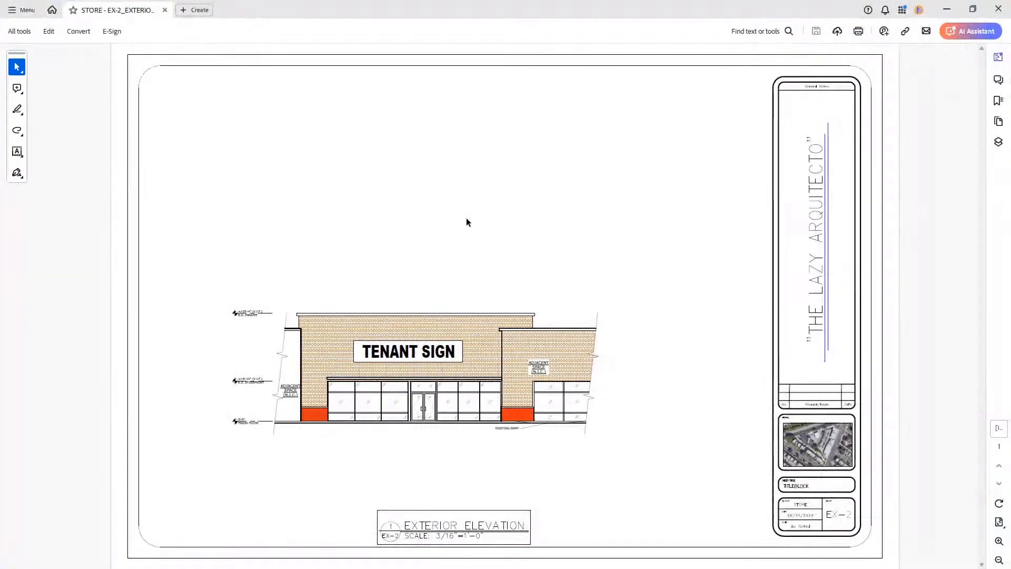
pyautogui.keyDown('ctrl'); pyautogui.scroll(5, 869, 516); pyautogui.keyUp('ctrl')
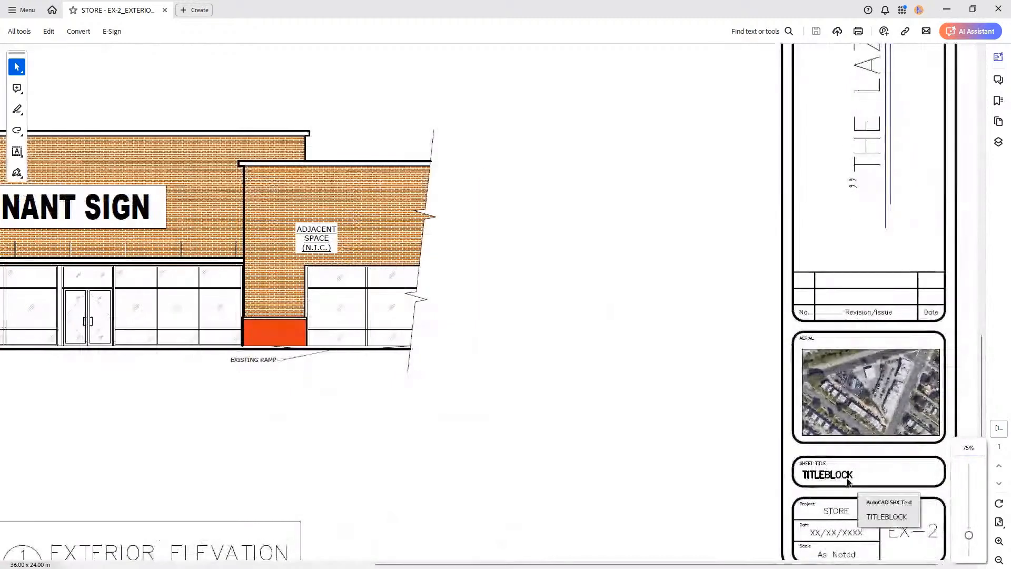
pyautogui.moveTo(808, 564); pyautogui.dragTo(843, 564)
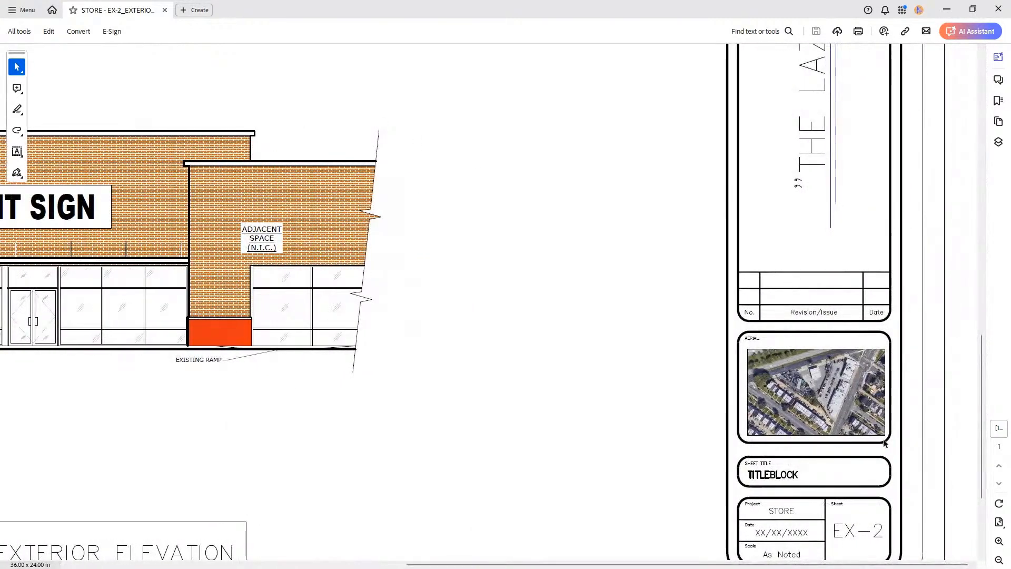
pyautogui.keyDown('ctrl'); pyautogui.scroll(3, 720, 330); pyautogui.keyUp('ctrl')
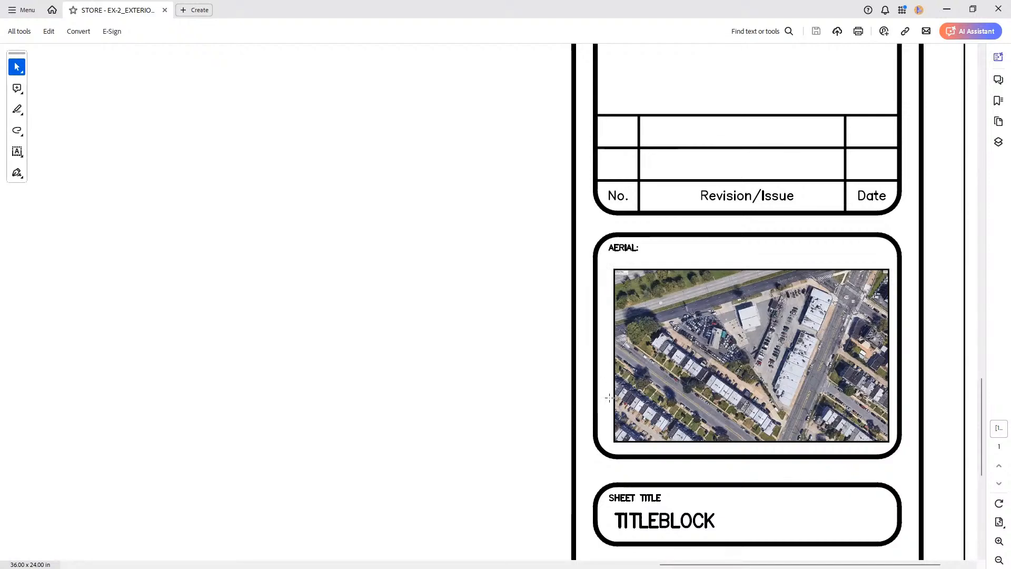
pyautogui.keyDown('ctrl'); pyautogui.scroll(-5, 433, 392); pyautogui.keyUp('ctrl')
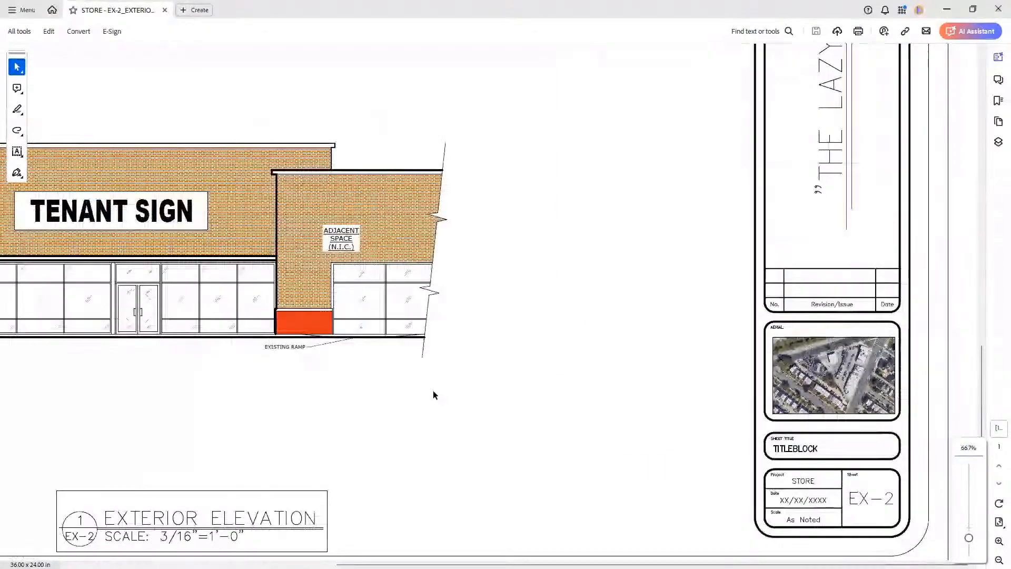
pyautogui.keyDown('ctrl'); pyautogui.scroll(-1, 433, 390); pyautogui.keyUp('ctrl')
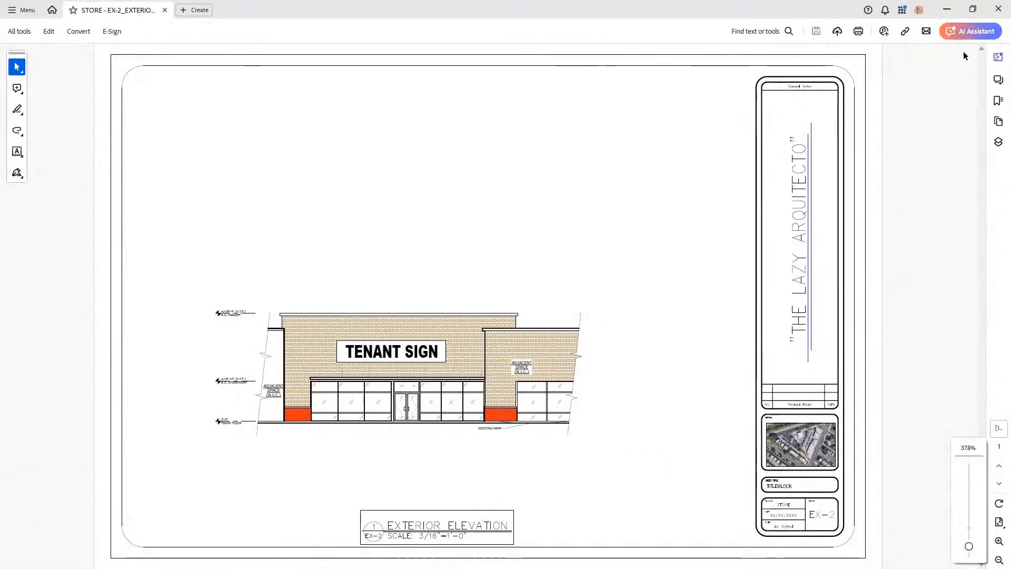
pyautogui.click(999, 9)
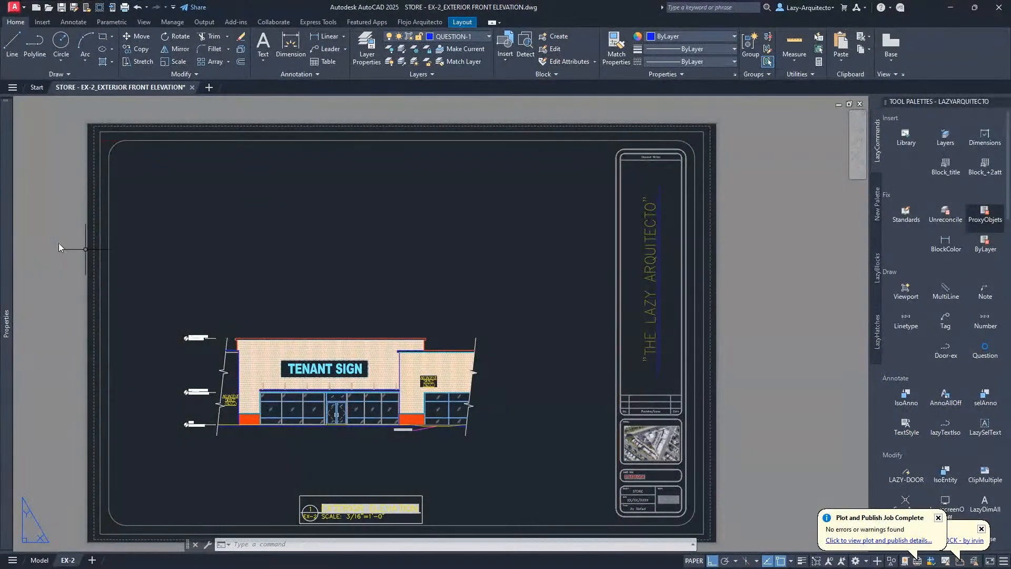
# Step: Set the FRAME system variable to 0 in the exterior front elevation drawing
pyautogui.click(408, 293)
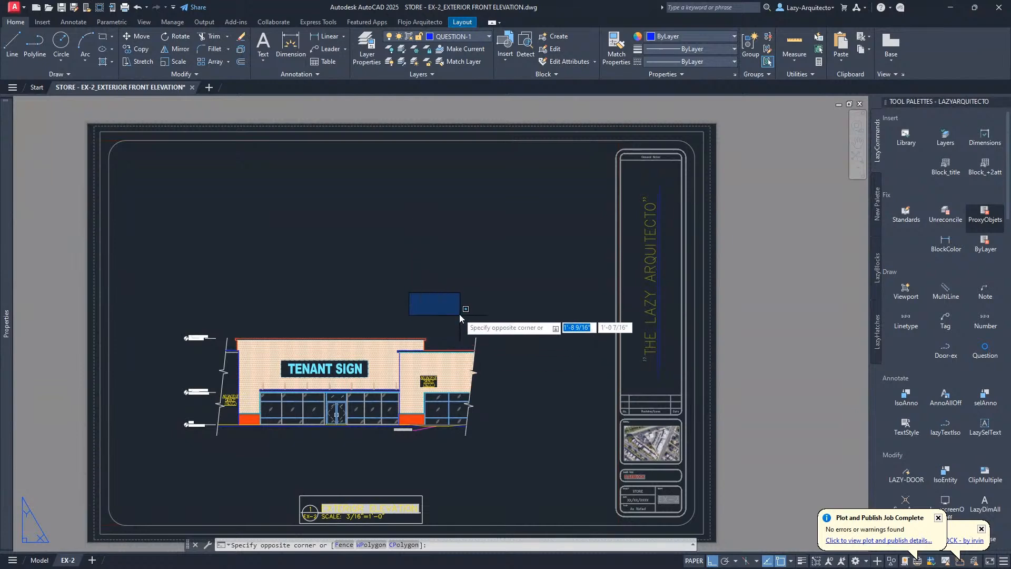
pyautogui.scroll(8, 673, 442)
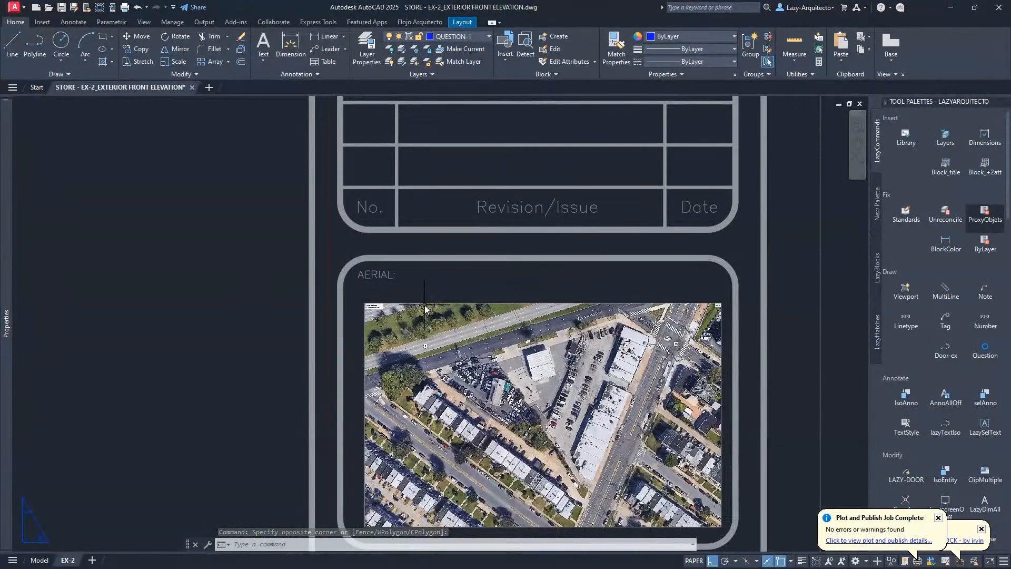
pyautogui.write('FRAME')
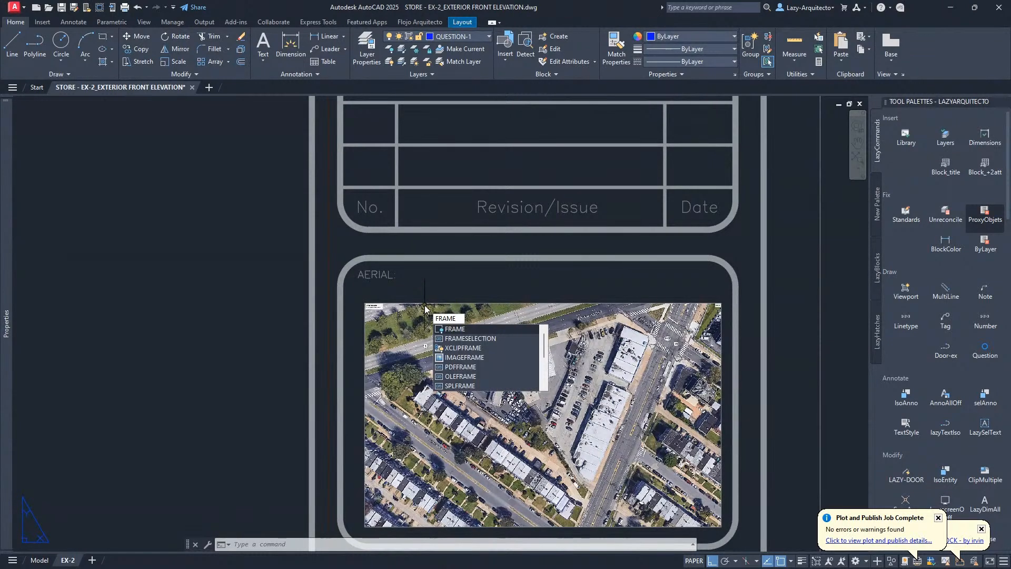
pyautogui.press('Return')
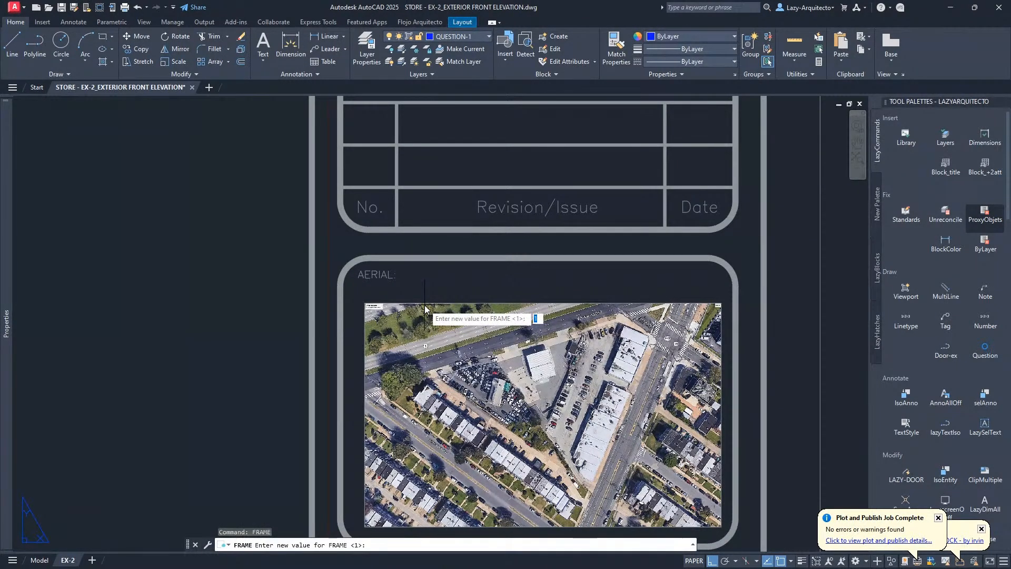
pyautogui.write('0')
pyautogui.press('Return')
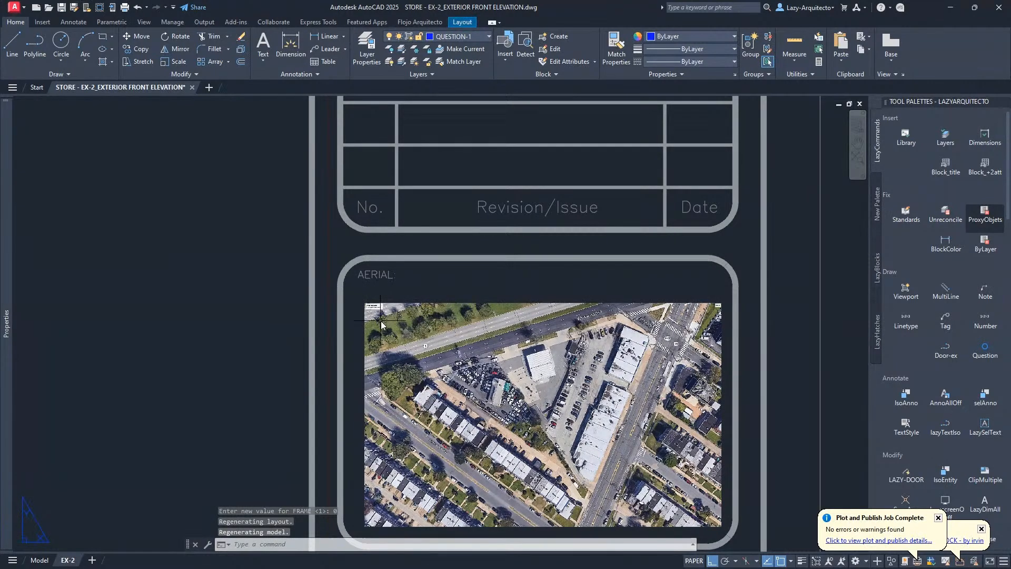
# Step: Preview the EX-2 layout's plot to check the aerial image's border, and leave the plot setup without plotting
pyautogui.scroll(-5, 380, 321)
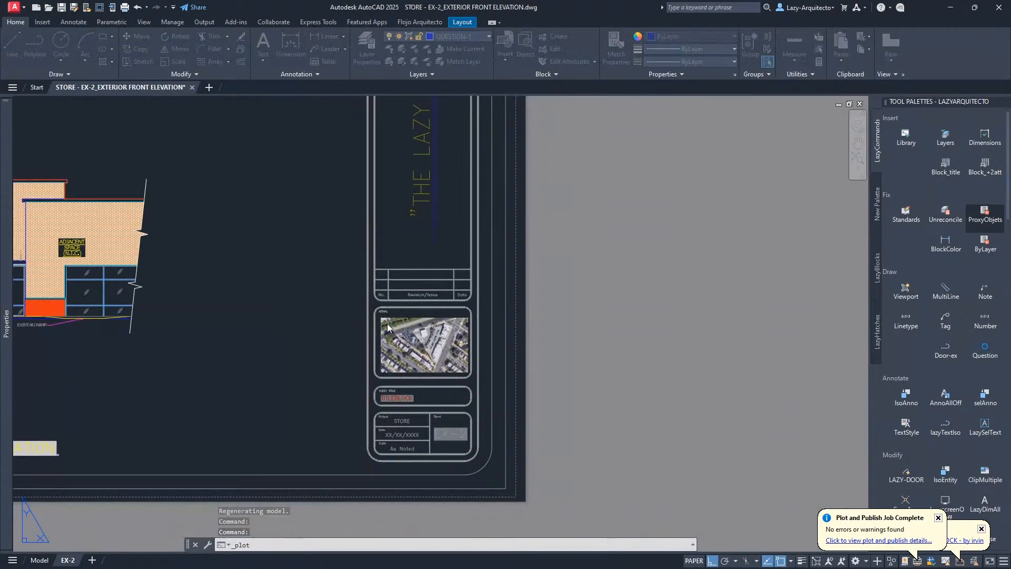
pyautogui.hotkey('ctrl', 'p')
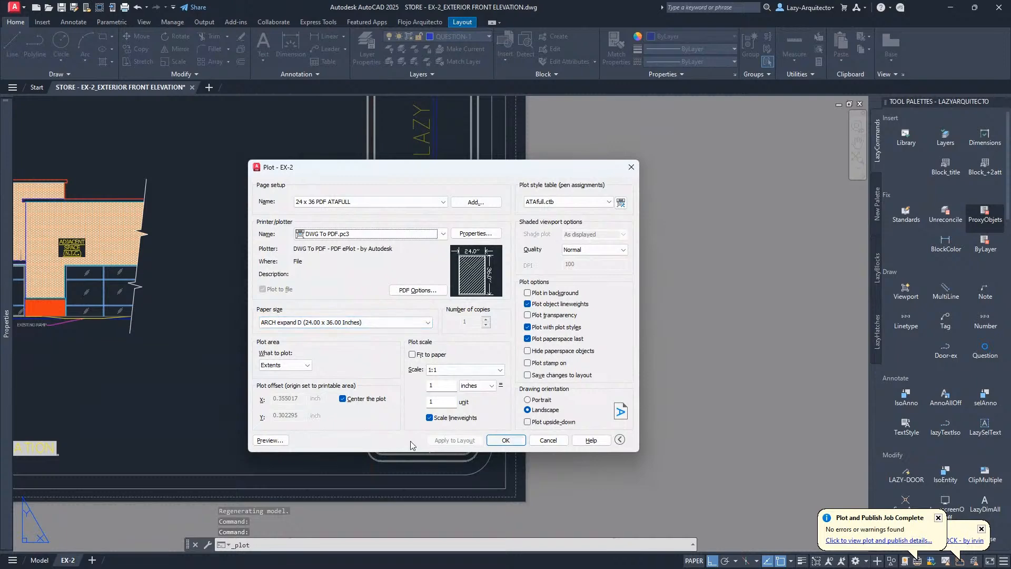
pyautogui.click(270, 440)
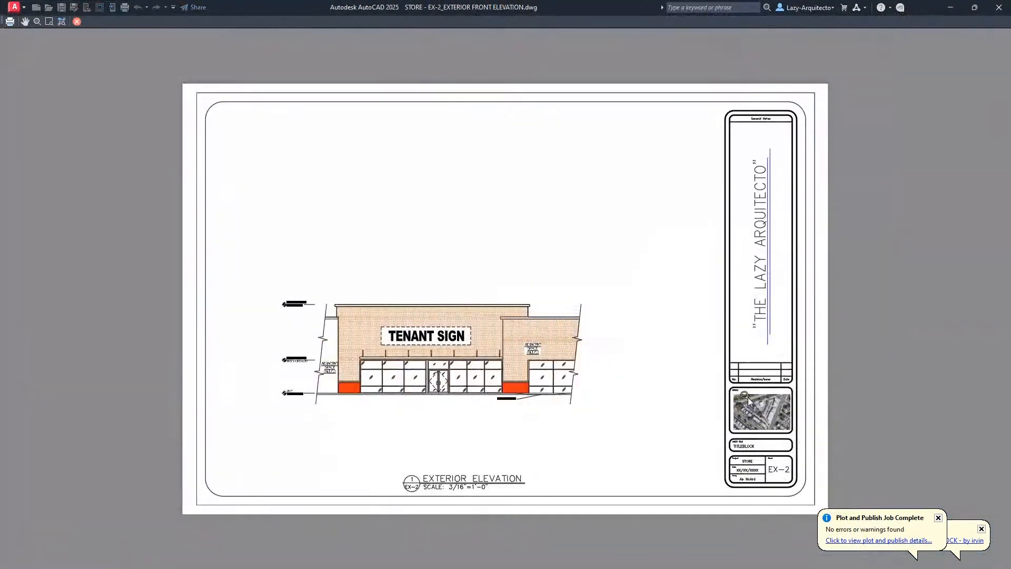
pyautogui.scroll(6, 747, 398)
pyautogui.press('Escape')
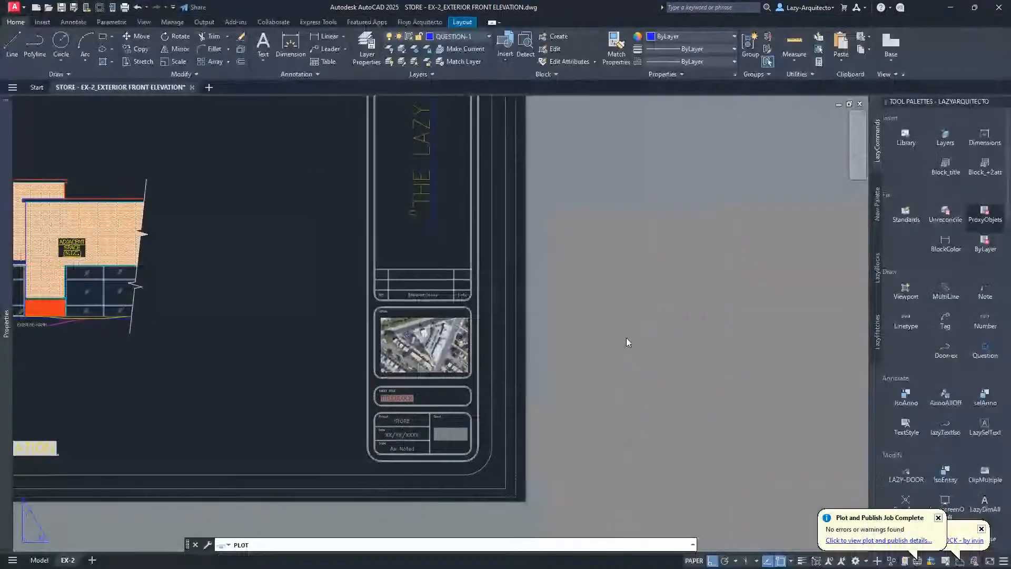
pyautogui.click(631, 168)
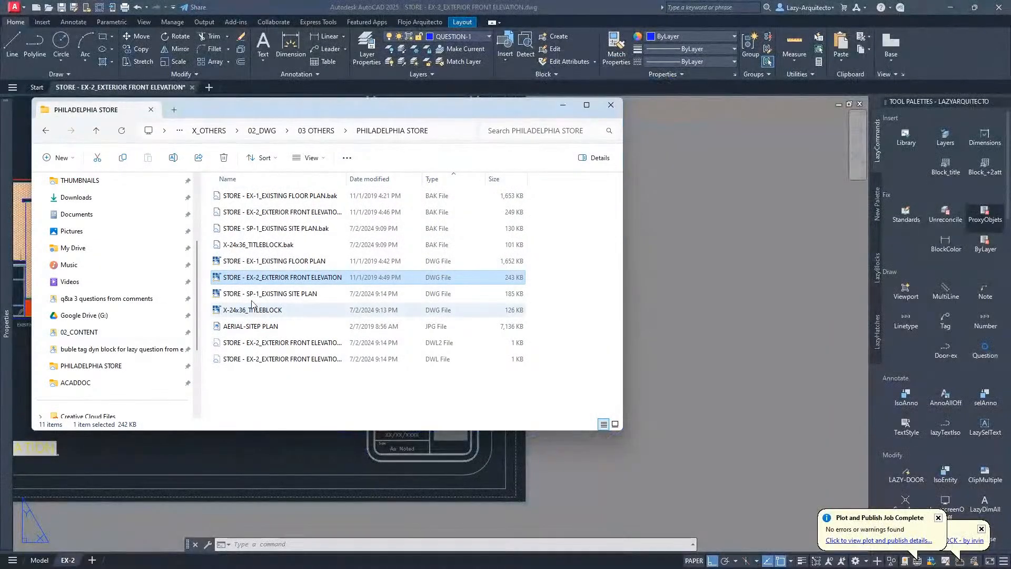
# Step: Open STORE - EX-1_EXISTING FLOOR PLAN from the PHILADELPHIA STORE folder and inspect the aerial image in its title block
pyautogui.click(274, 262)
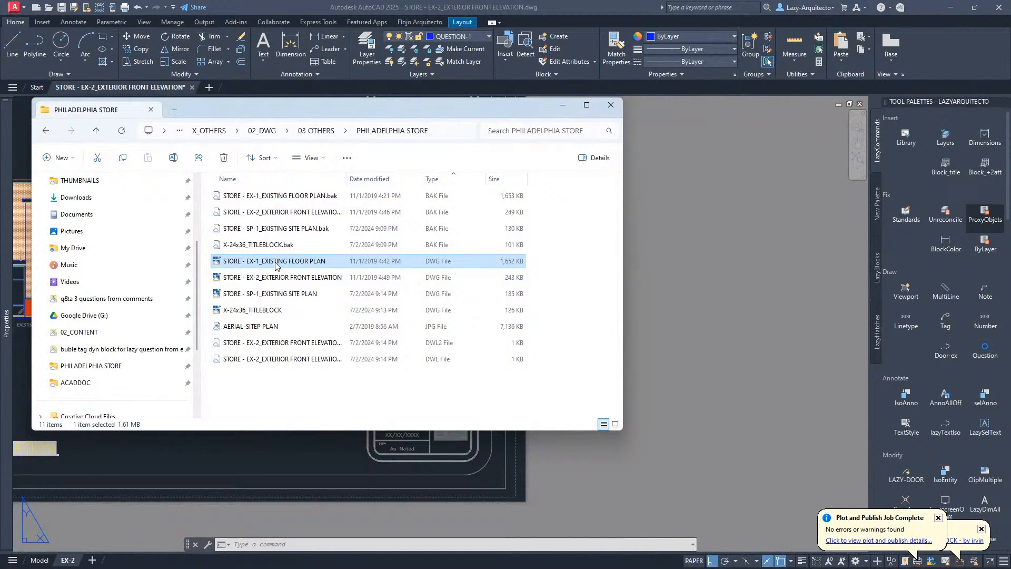
pyautogui.doubleClick(275, 261)
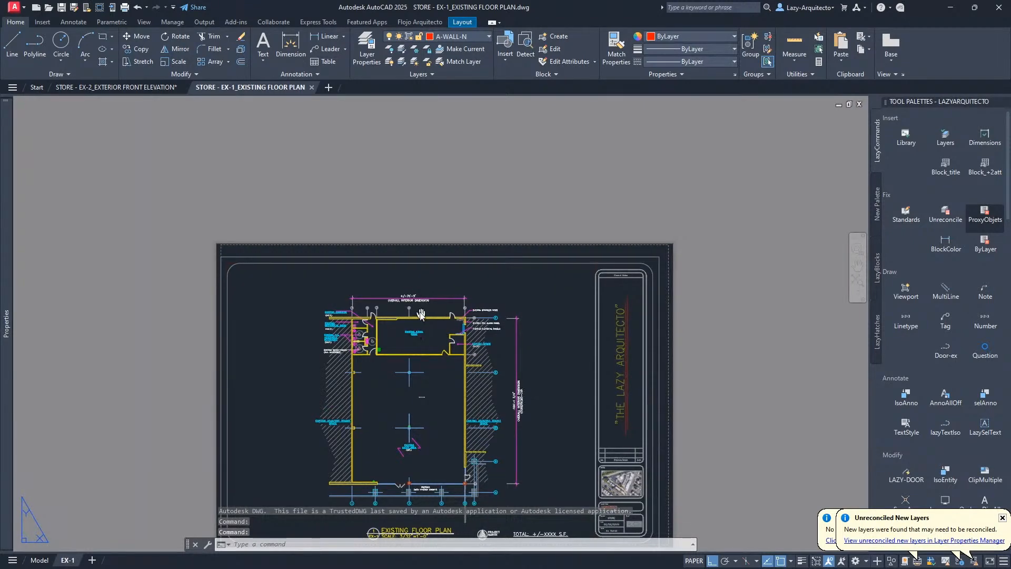
pyautogui.moveTo(422, 315); pyautogui.dragTo(395, 266, button='middle')
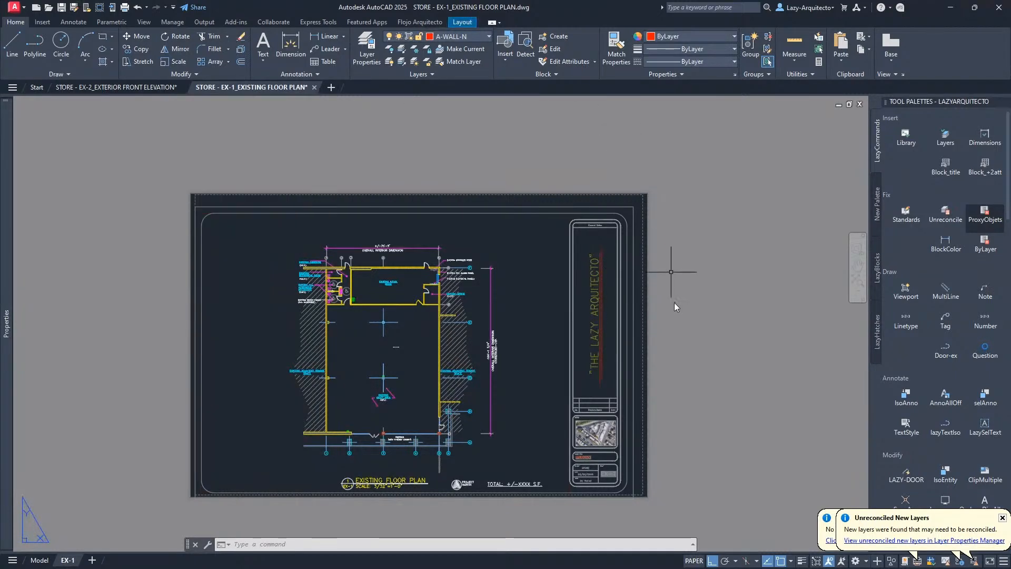
pyautogui.scroll(6, 650, 476)
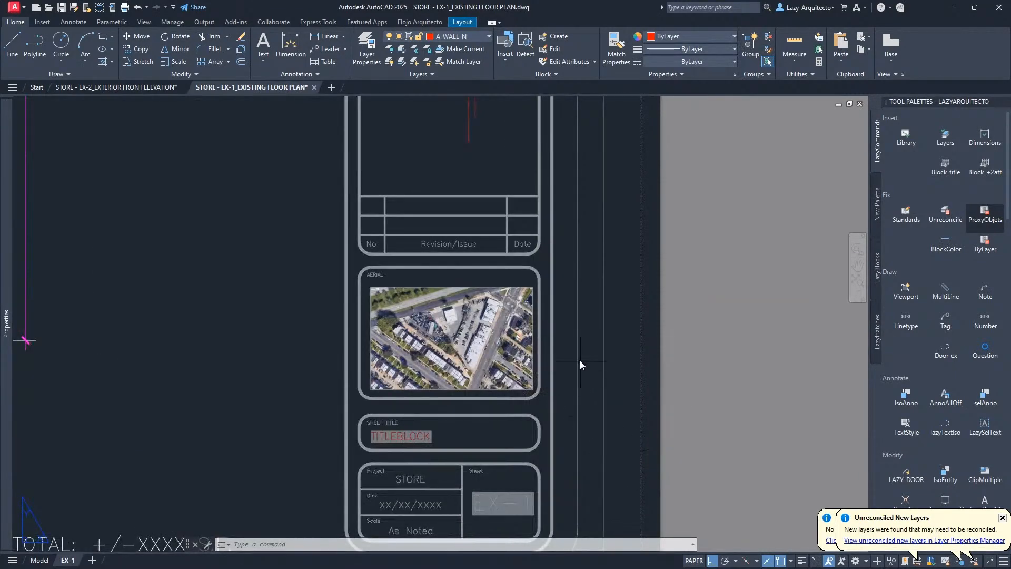
pyautogui.scroll(2, 529, 307)
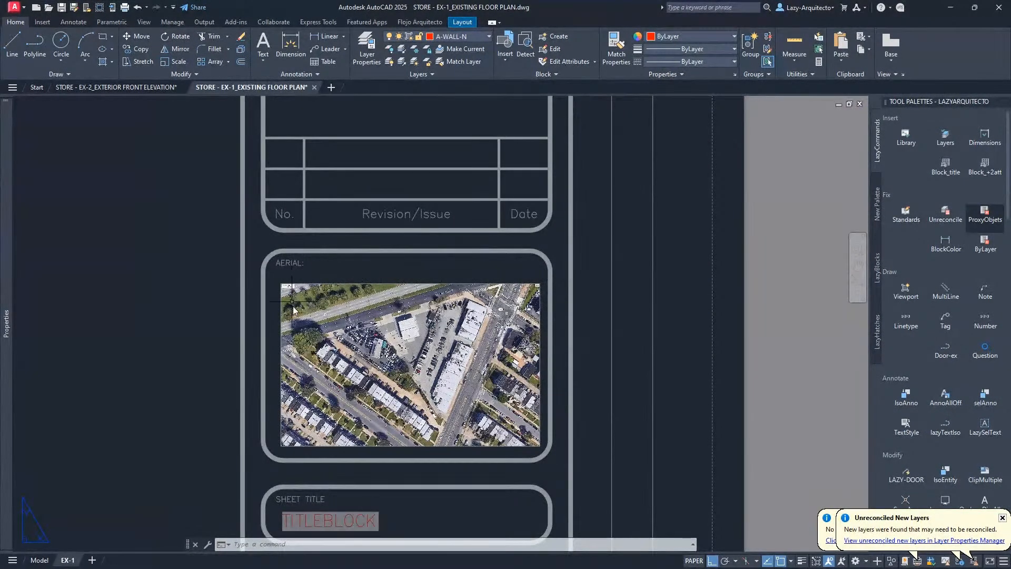
pyautogui.scroll(-6, 577, 454)
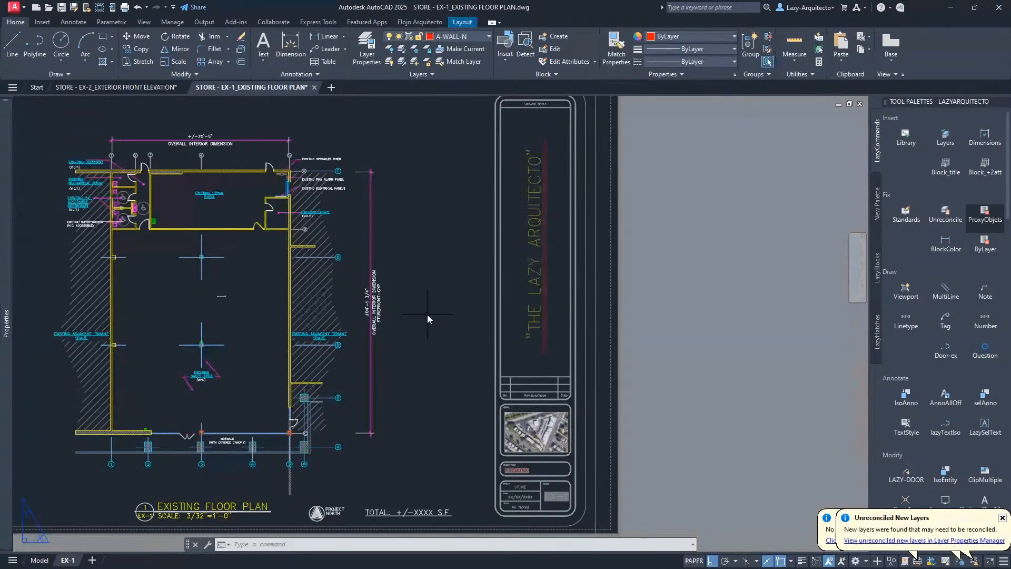
pyautogui.scroll(-2, 427, 314)
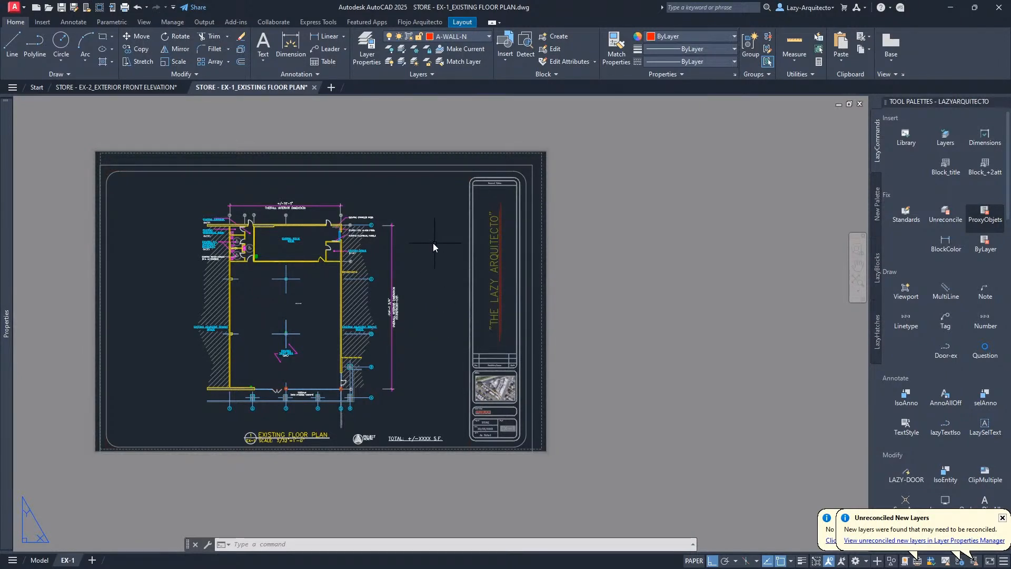
pyautogui.moveTo(281, 262); pyautogui.dragTo(353, 273, button='middle')
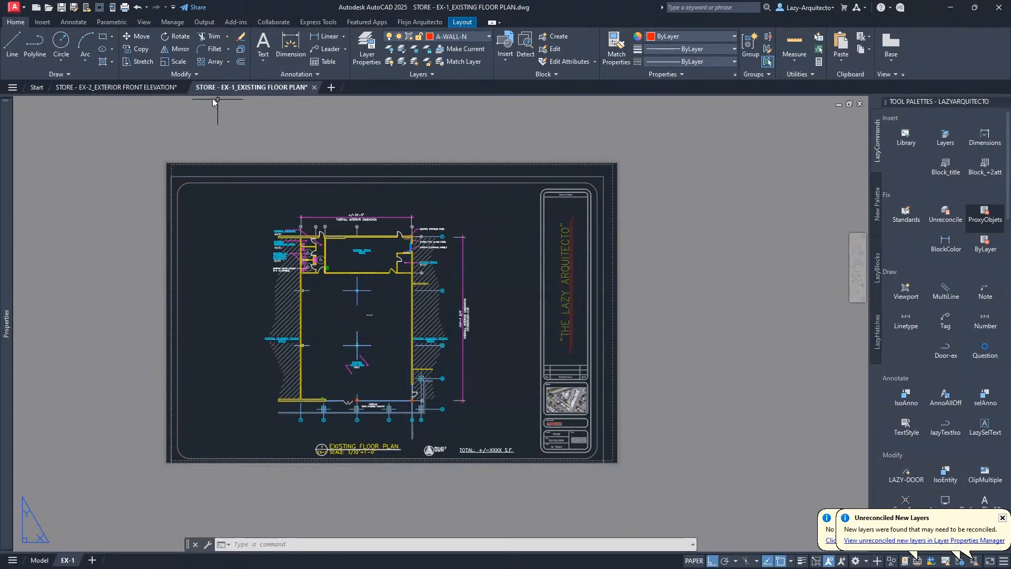
# Step: Return to the EX-2 exterior front elevation and close both it and the EX-1 floor plan without saving changes
pyautogui.click(105, 87)
pyautogui.moveTo(251, 174); pyautogui.dragTo(365, 232, button='middle')
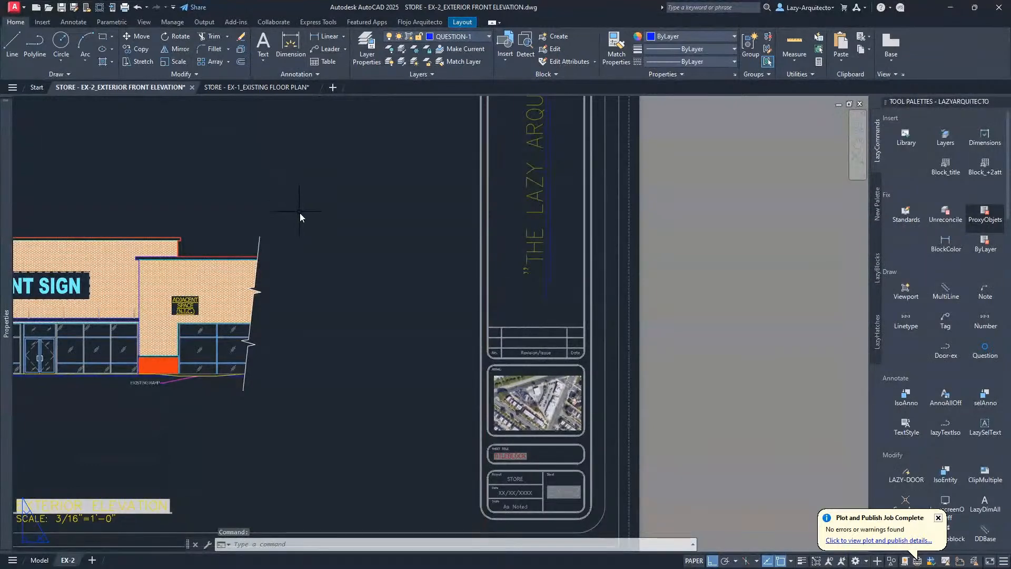
pyautogui.scroll(-3, 504, 298)
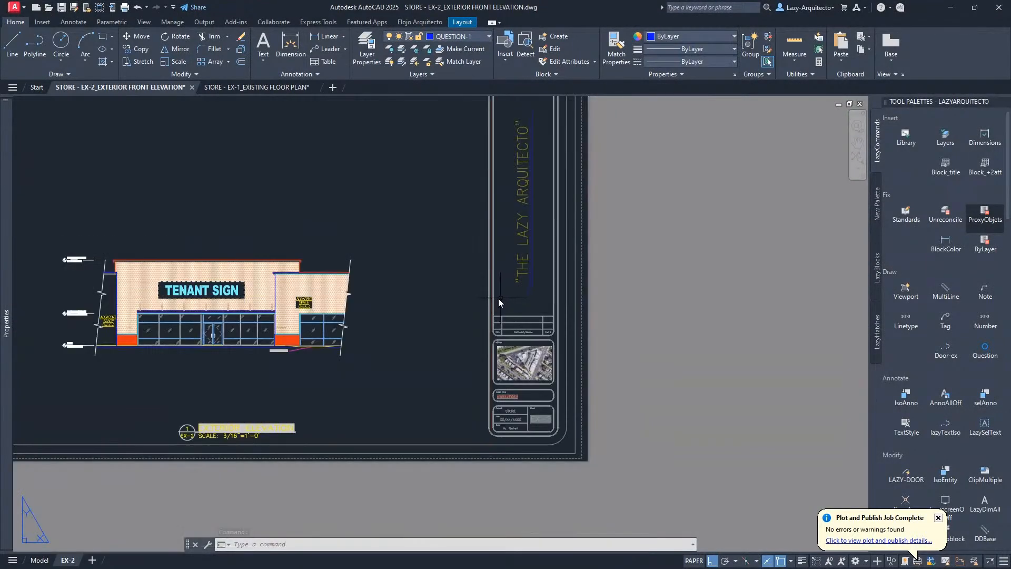
pyautogui.moveTo(352, 263); pyautogui.dragTo(462, 311, button='middle')
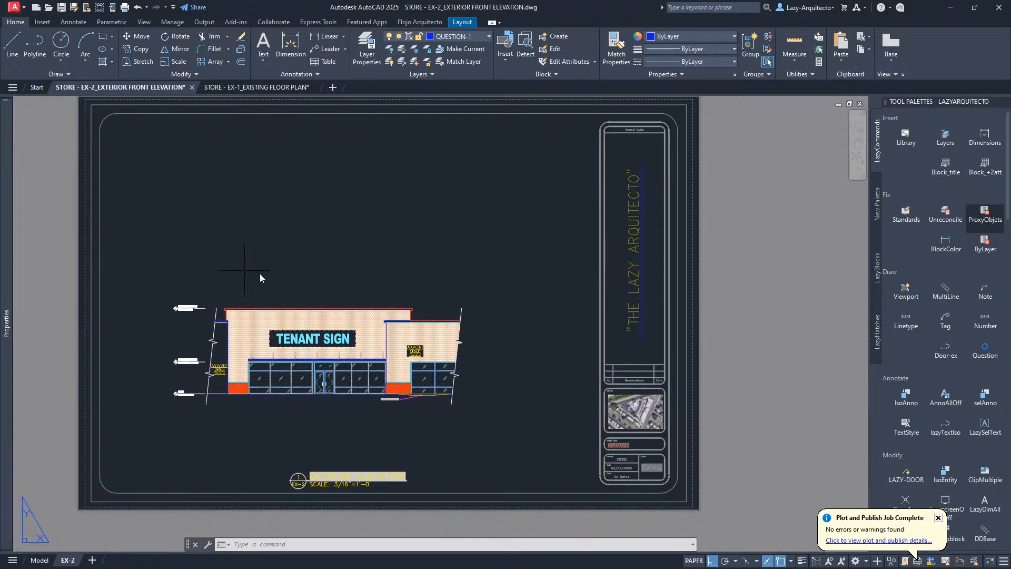
pyautogui.click(193, 88)
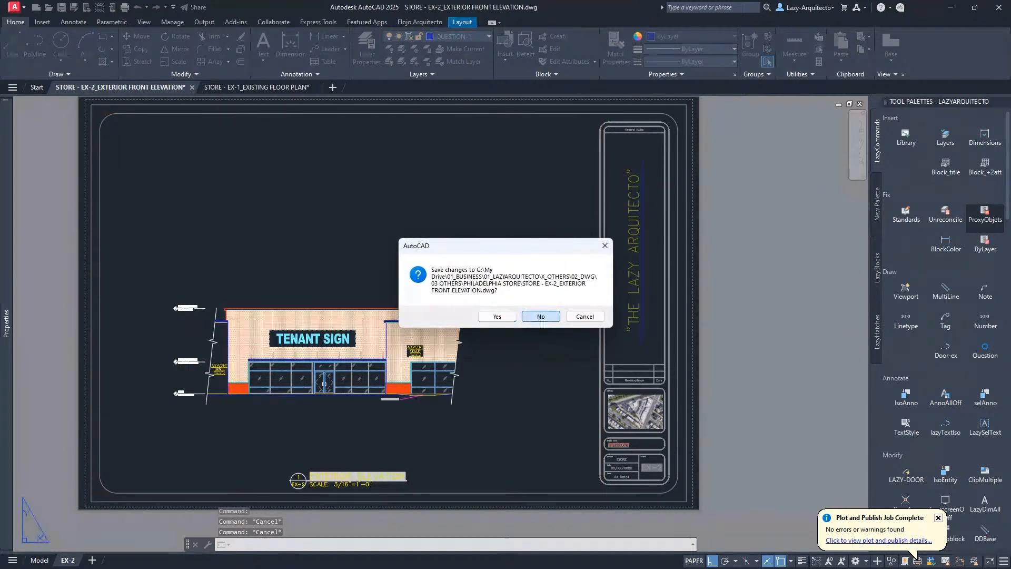
pyautogui.click(540, 317)
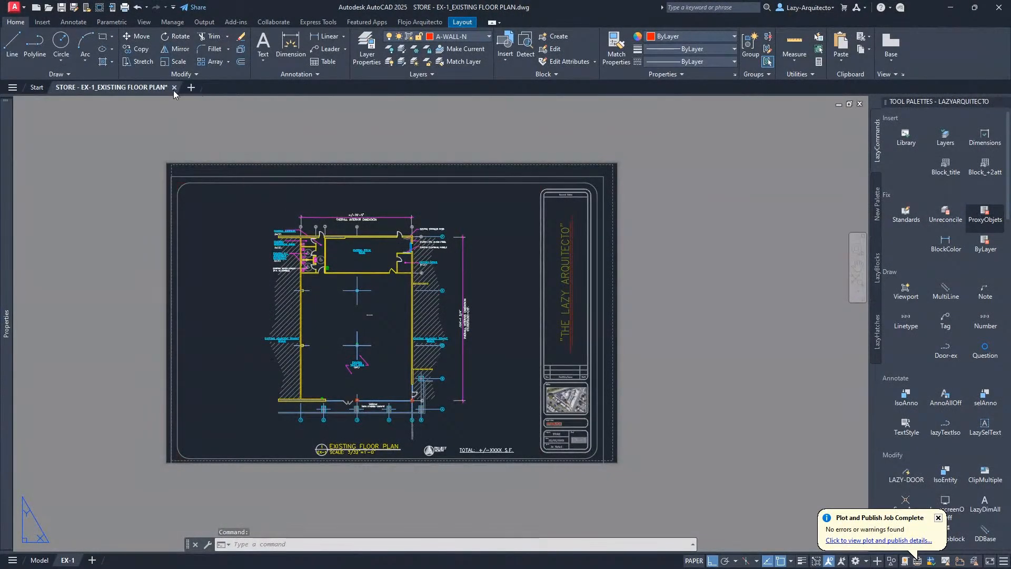
pyautogui.click(174, 88)
pyautogui.click(535, 320)
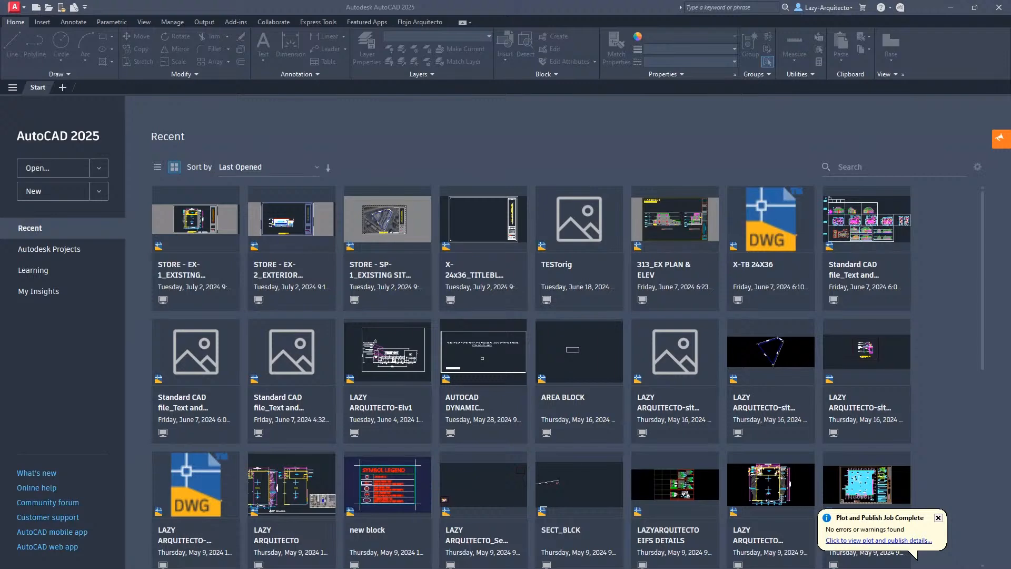
# Step: In File Explorer, create a new text document in the 01_AUTOCAD\ACADDOC folder and open it in Notepad
pyautogui.moveTo(0, 113); pyautogui.dragTo(426, 129)
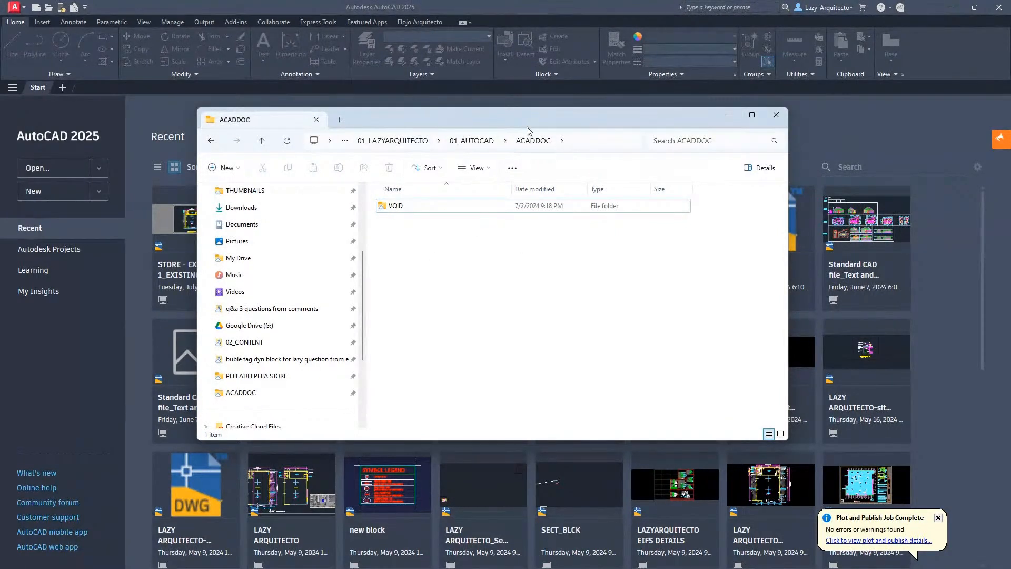
pyautogui.click(488, 140)
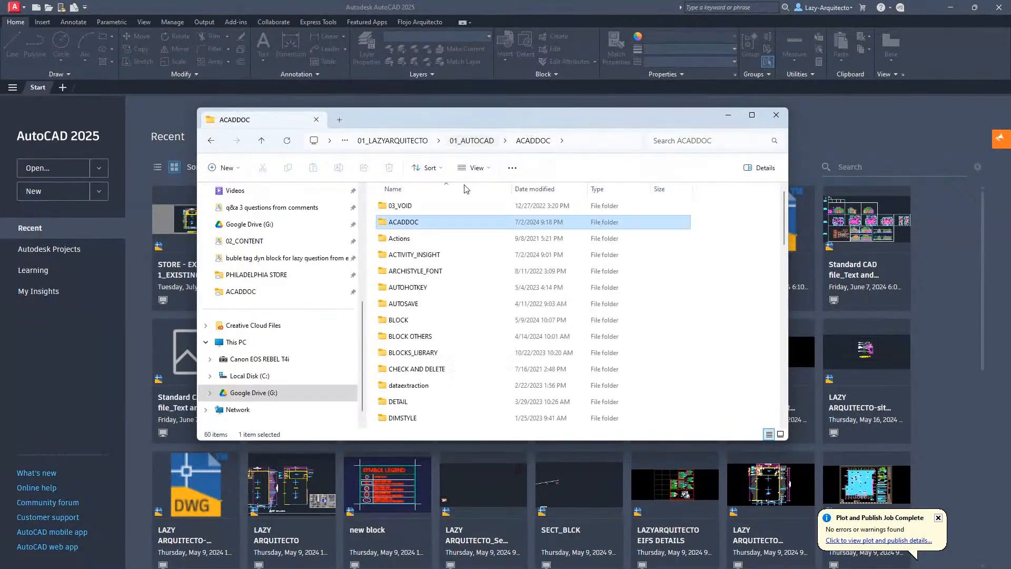
pyautogui.doubleClick(415, 224)
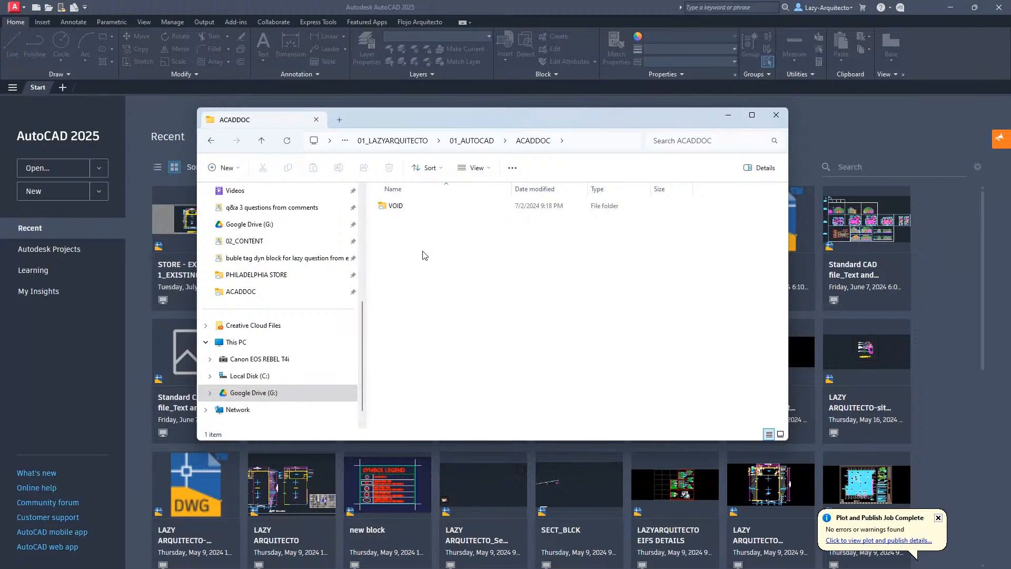
pyautogui.rightClick(404, 241)
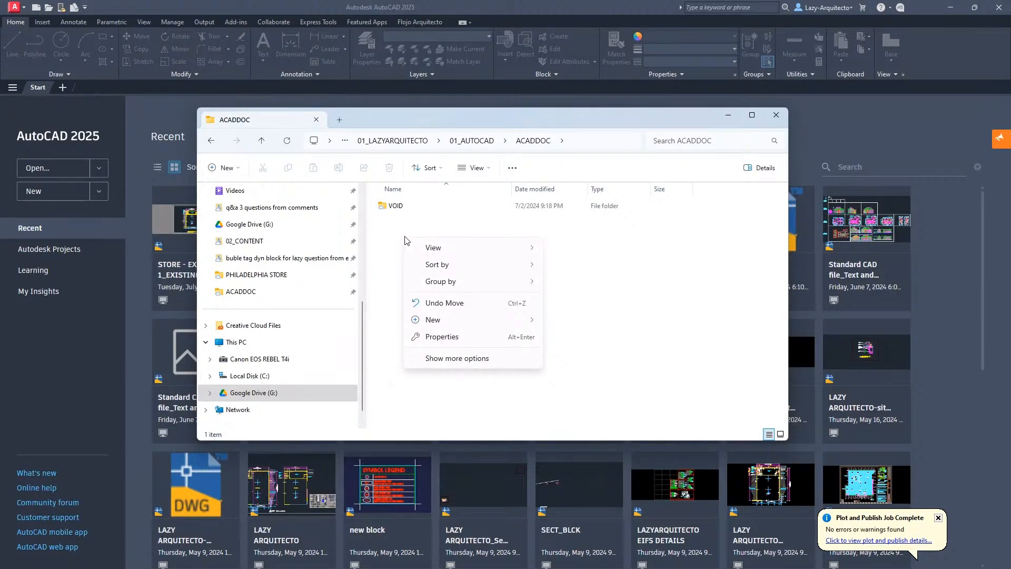
pyautogui.rightClick(396, 234)
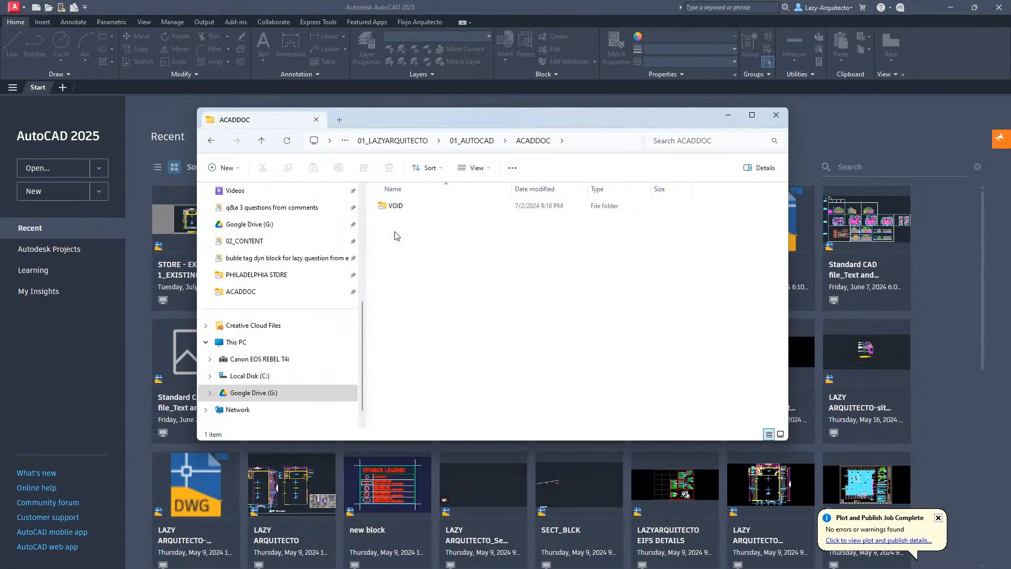
pyautogui.moveTo(434, 314)
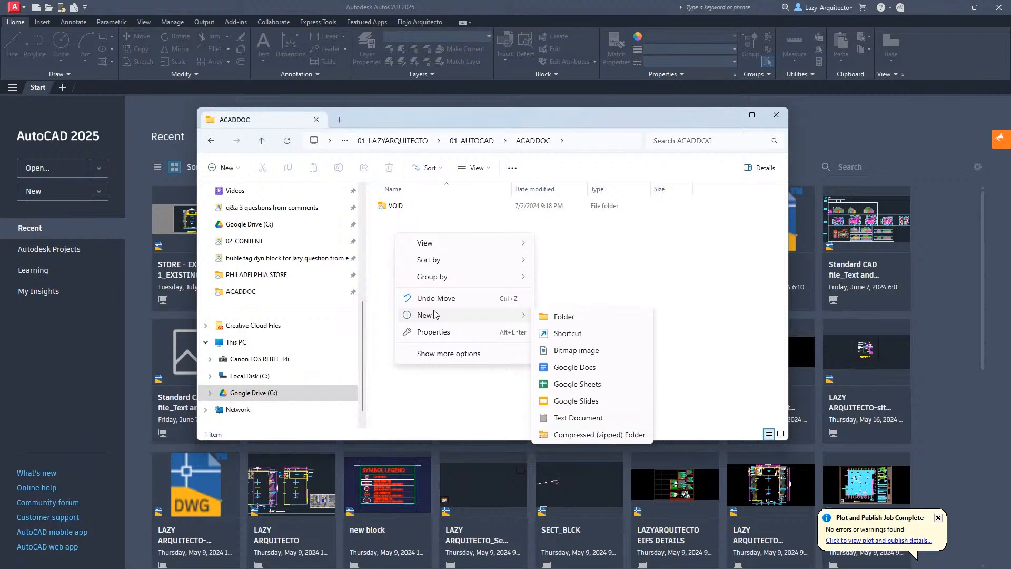
pyautogui.click(579, 417)
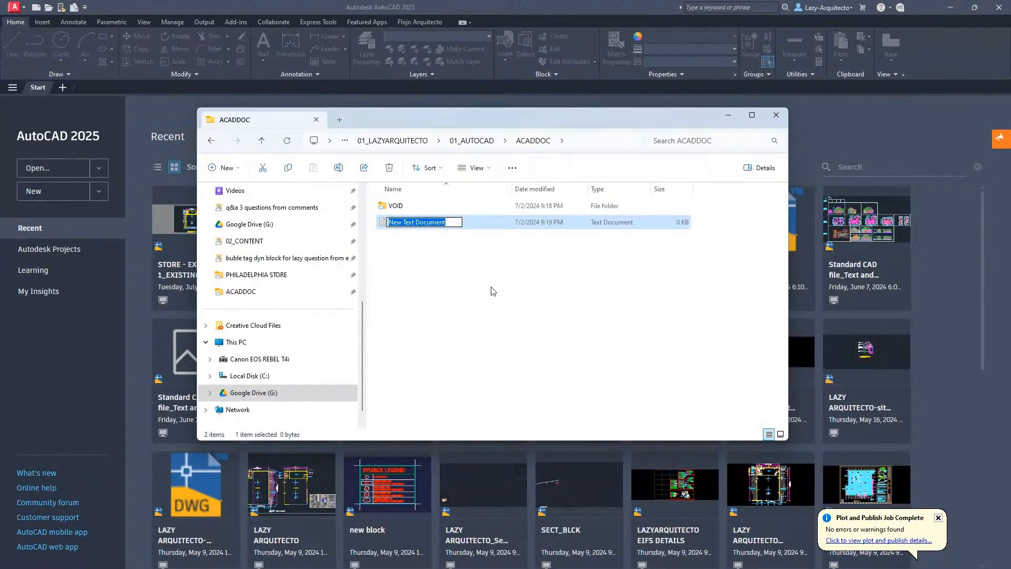
pyautogui.doubleClick(480, 224)
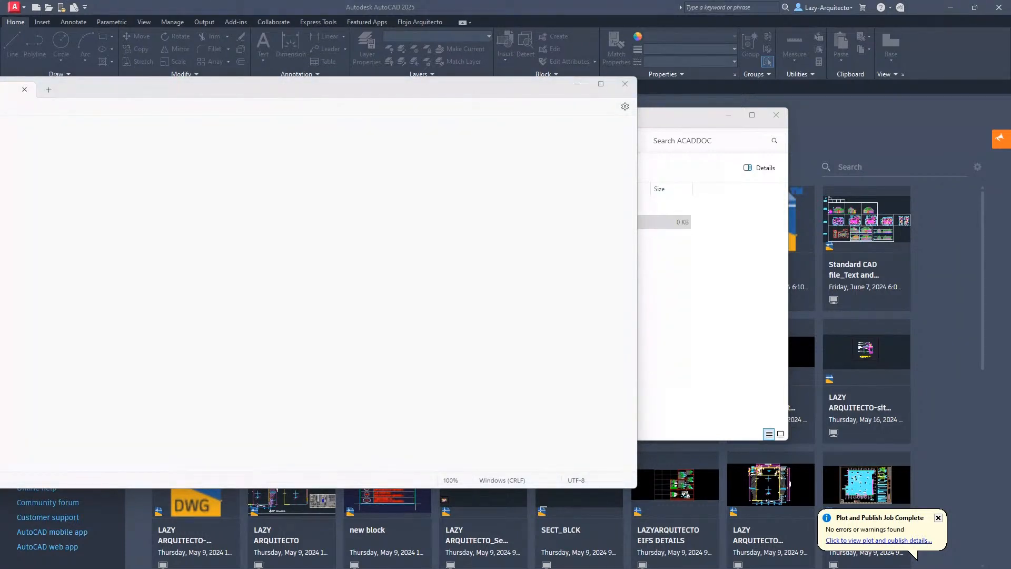
pyautogui.moveTo(293, 94); pyautogui.dragTo(588, 120)
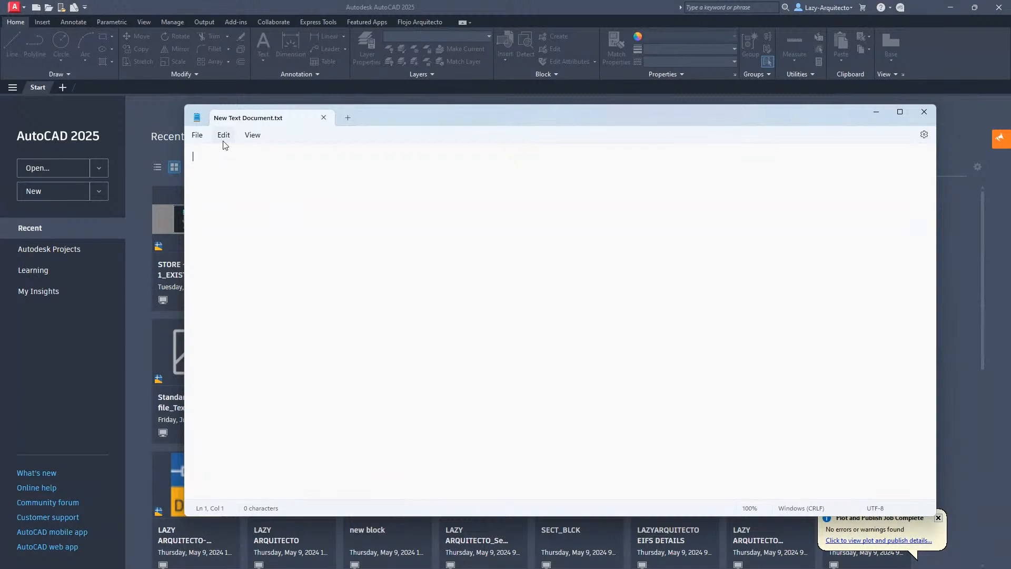
# Step: Save the blank document as ACADDOC.LSP in the ACADDOC folder, with the file type set to All files
pyautogui.click(198, 136)
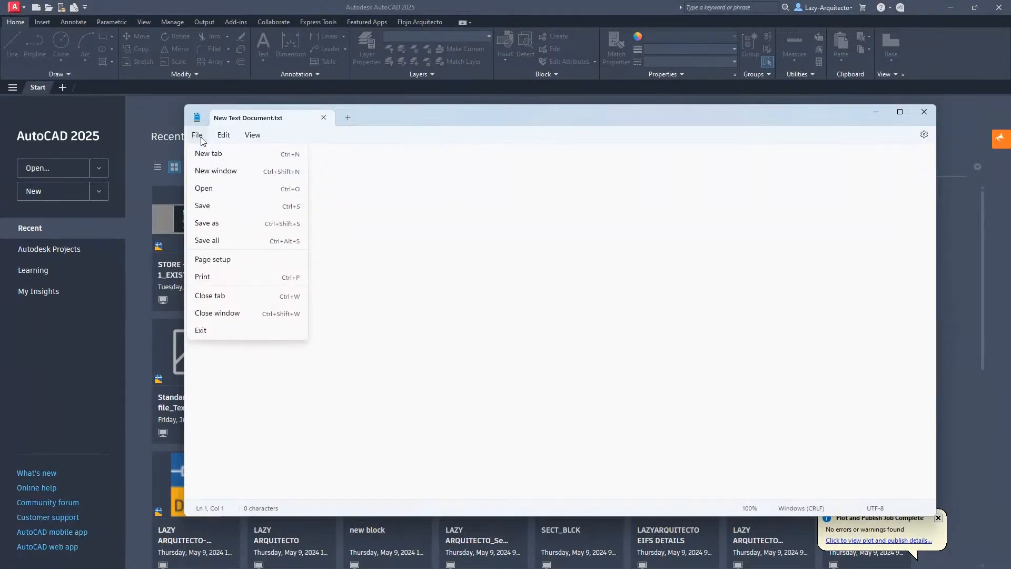
pyautogui.click(197, 224)
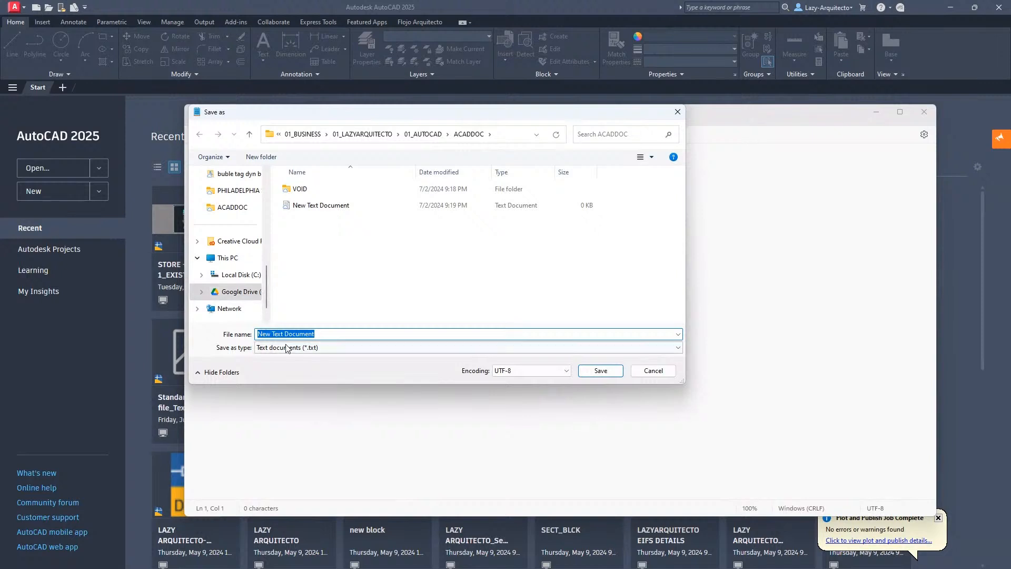
pyautogui.write('ACADDOC')
pyautogui.doubleClick(262, 335)
pyautogui.press('BackSpace')
pyautogui.hotkey('ctrl', 'z')
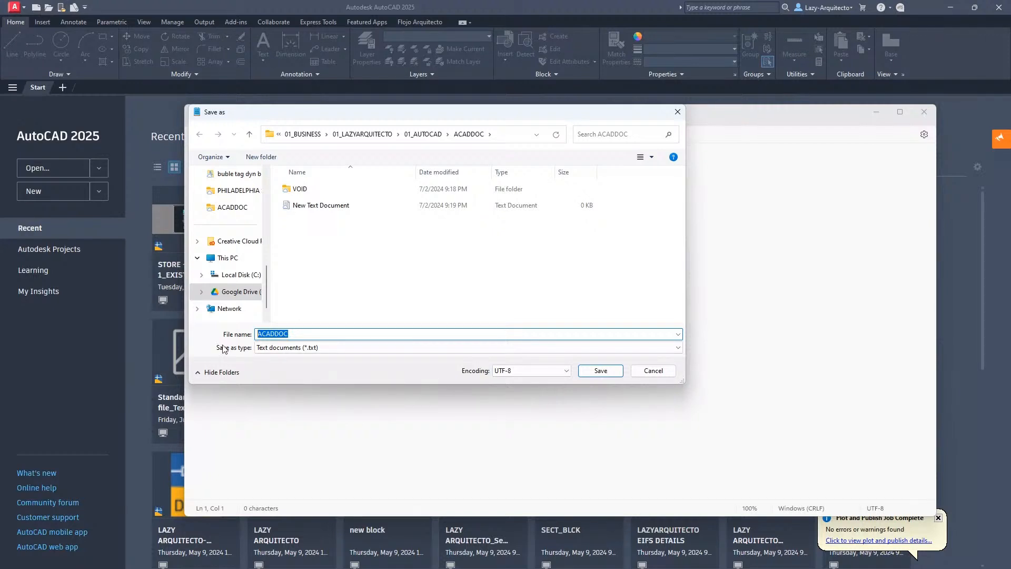
pyautogui.click(337, 349)
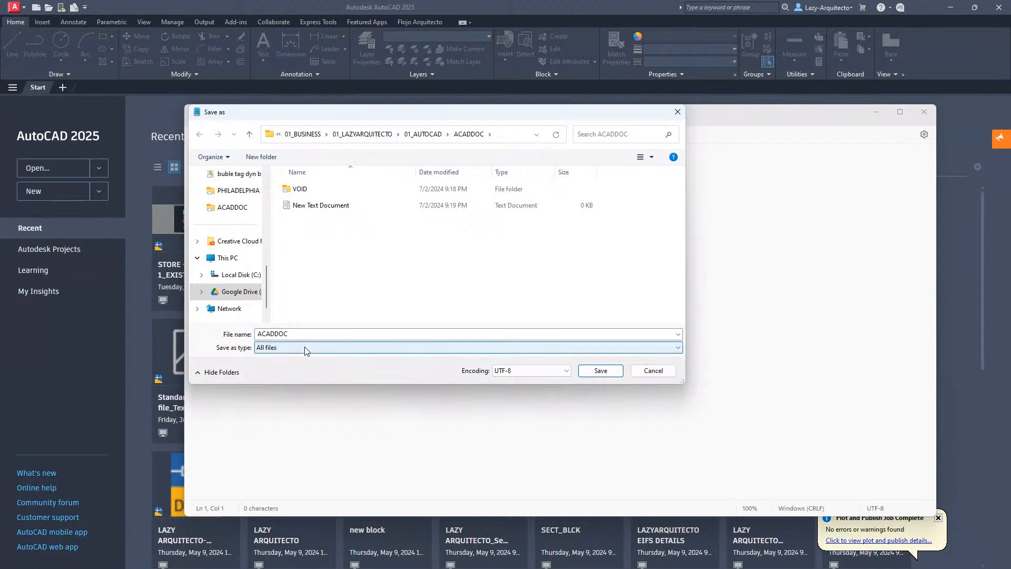
pyautogui.click(295, 334)
pyautogui.click(298, 335)
pyautogui.write('.LSP')
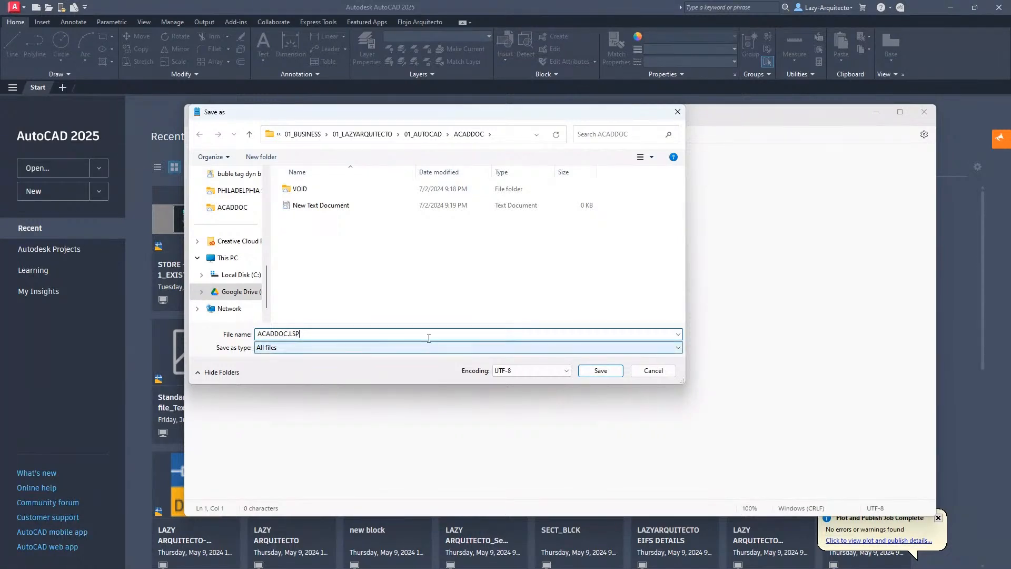
pyautogui.click(601, 370)
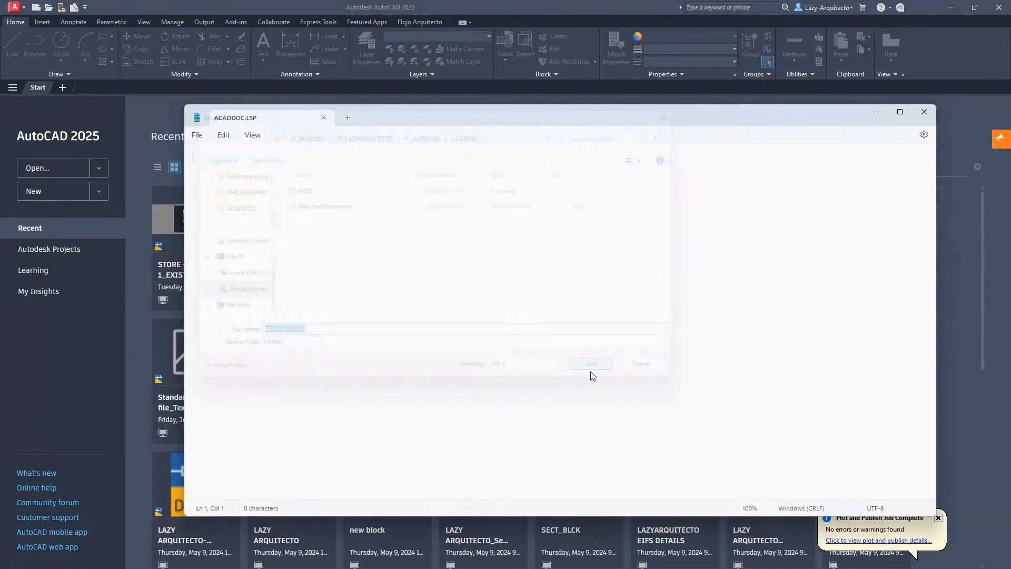
# Step: Close Notepad and delete the leftover New Text Document from the ACADDOC folder
pyautogui.click(919, 118)
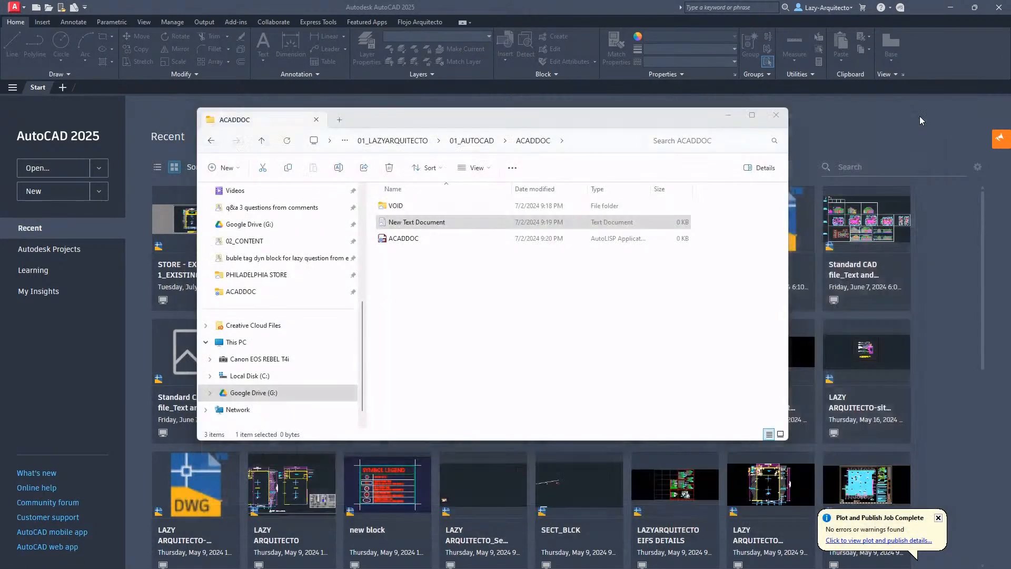
pyautogui.click(403, 241)
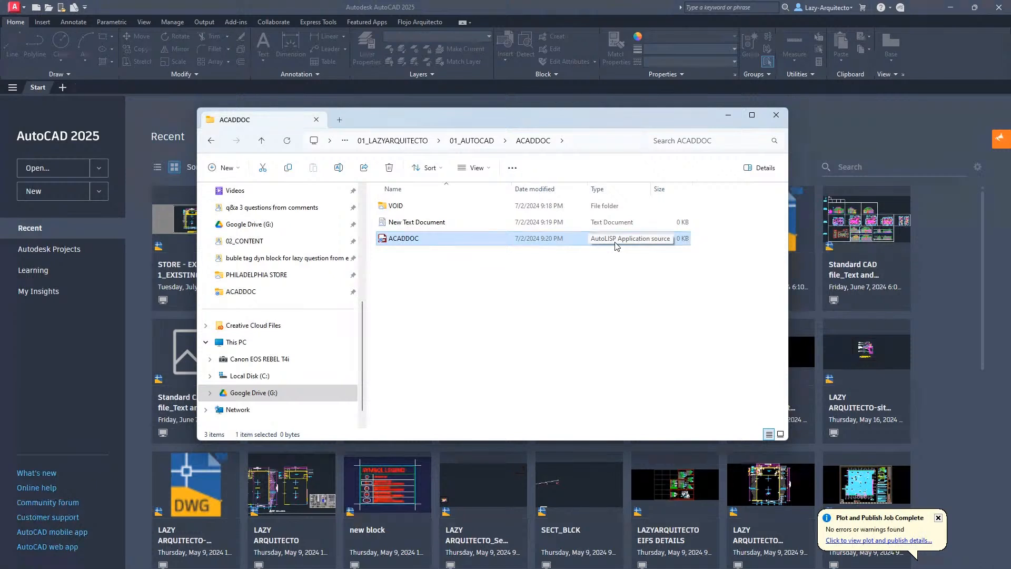
pyautogui.click(446, 222)
pyautogui.press('Delete')
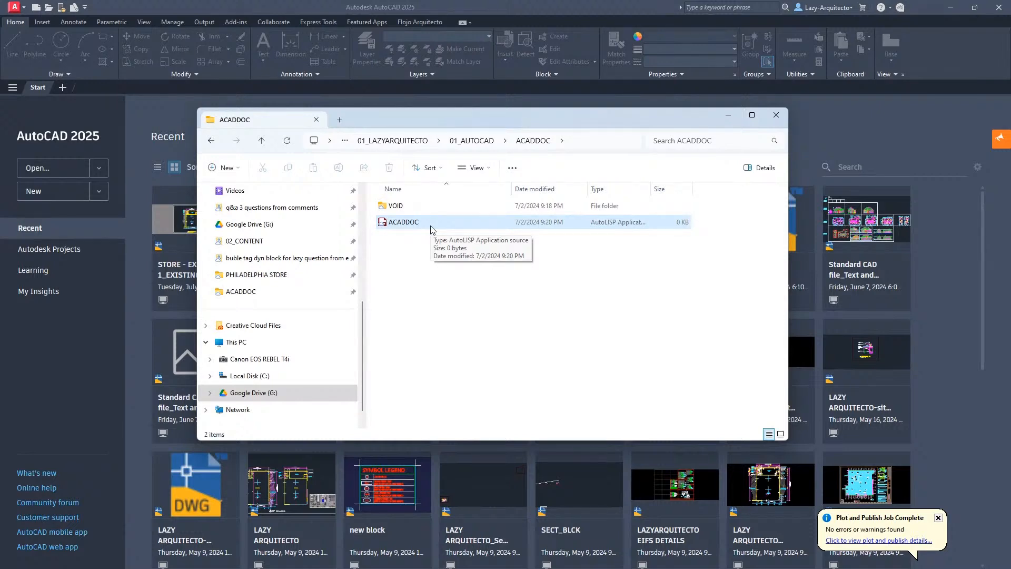
# Step: Open the ACADDOC AutoLISP file in Notepad and start a parenthesized SETVAR expression with "FRAME" in quotes
pyautogui.doubleClick(431, 226)
pyautogui.moveTo(524, 125); pyautogui.dragTo(479, 124)
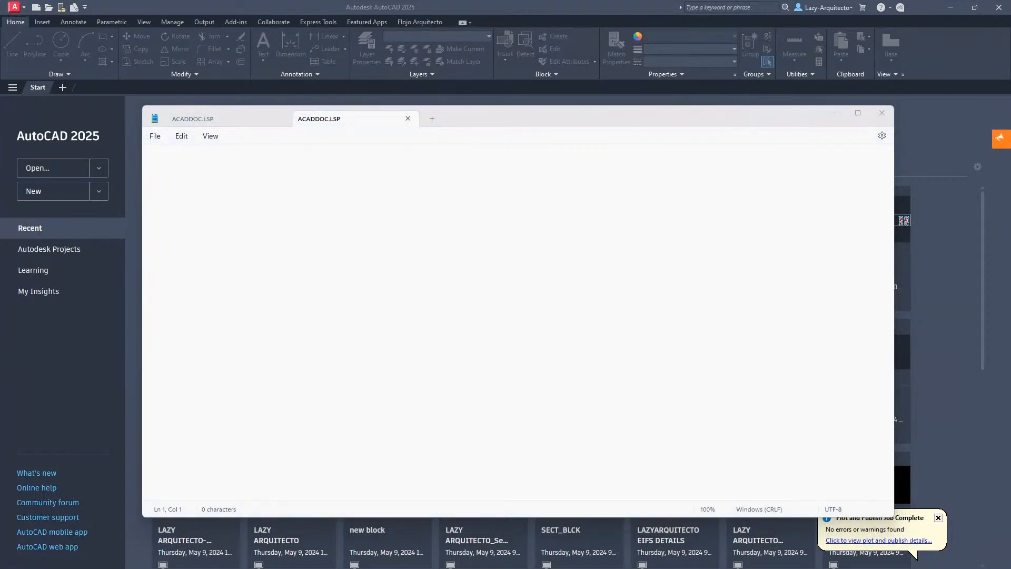
pyautogui.click(186, 169)
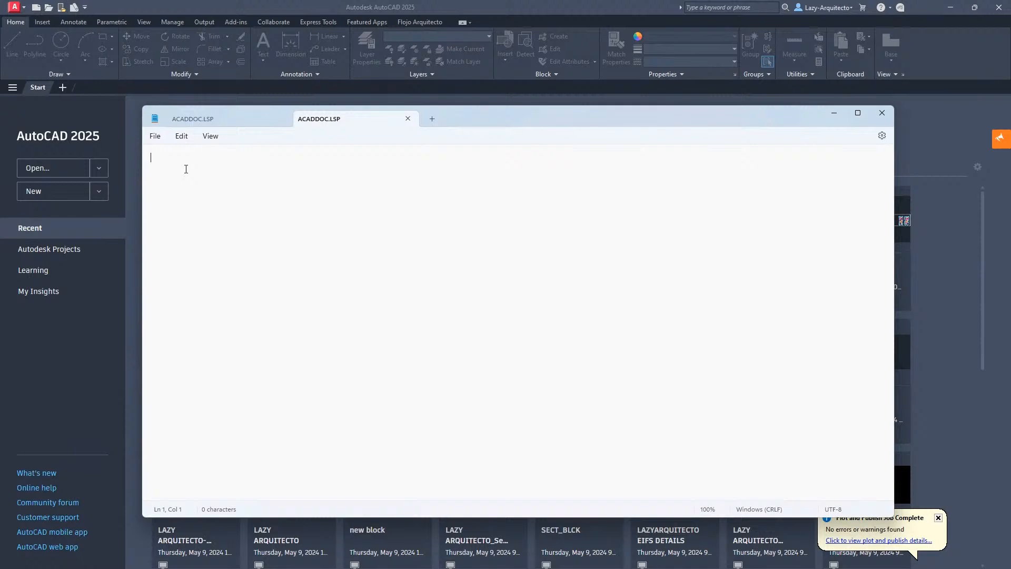
pyautogui.write('()')
pyautogui.write('SETVAR')
pyautogui.write('FRAME')
pyautogui.write('""')
# Step: Return to AutoCAD, open STORE - EX-1_EXISTING FLOOR PLAN, and bring up the help page for the FRAME system variable
pyautogui.moveTo(488, 119); pyautogui.dragTo(0, 146)
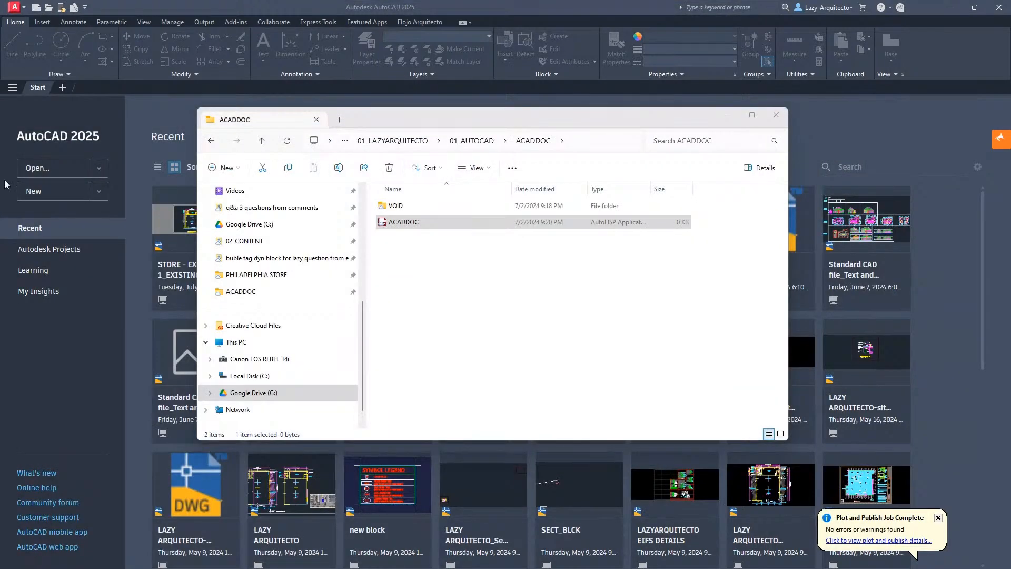
pyautogui.click(287, 14)
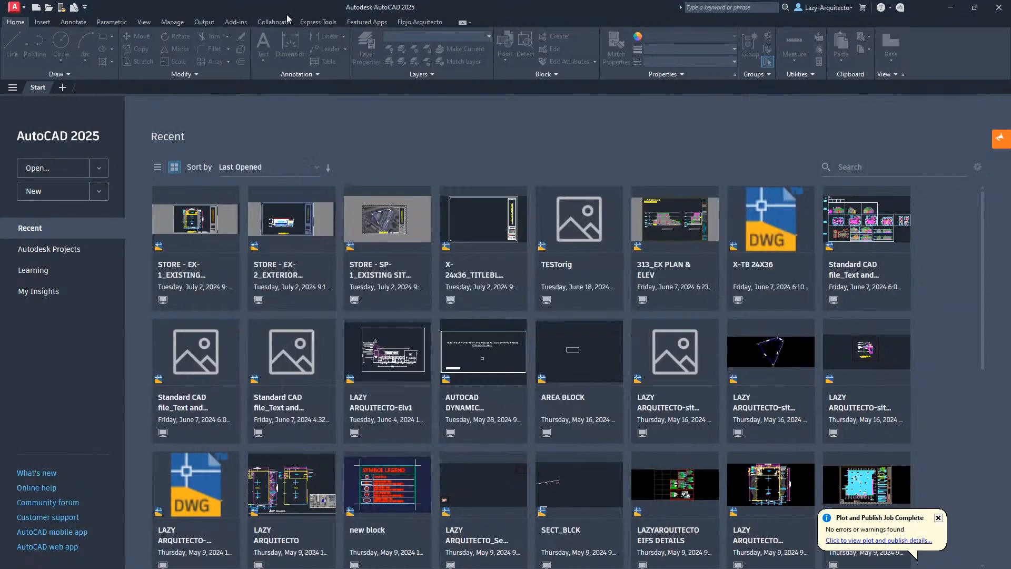
pyautogui.click(191, 232)
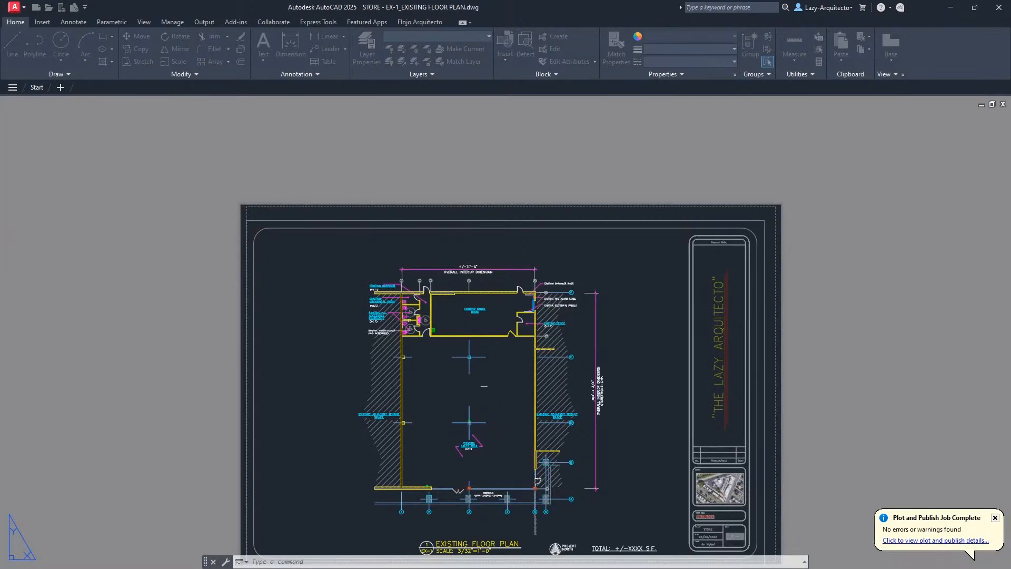
pyautogui.write('FRAME')
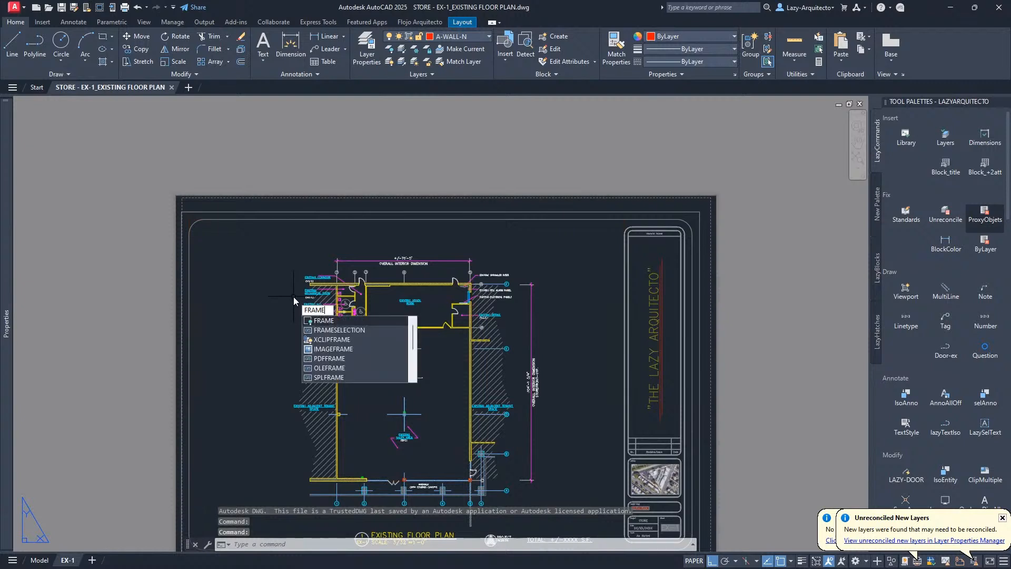
pyautogui.press('Return')
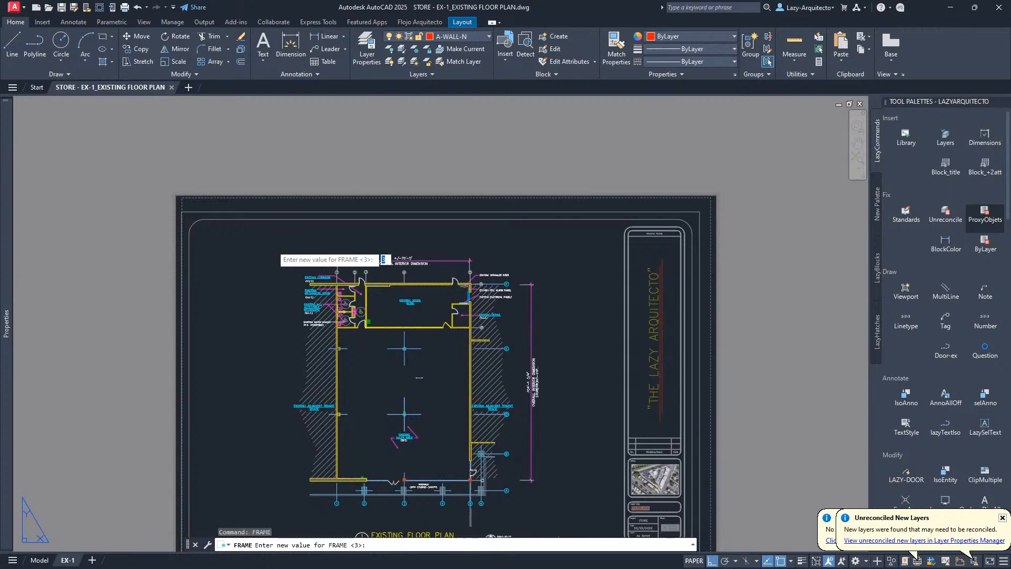
pyautogui.press('F1')
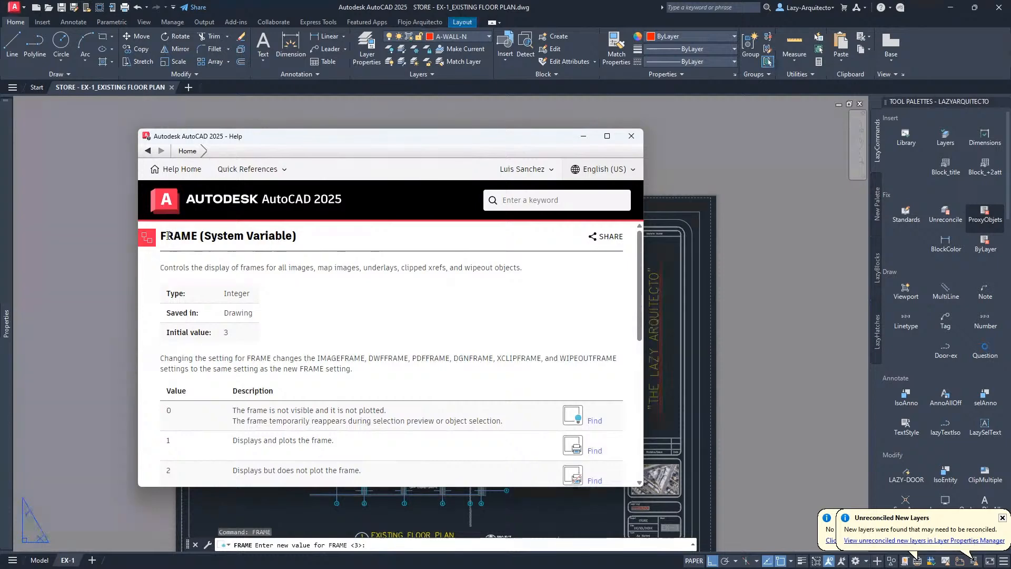
# Step: Examine the descriptions of FRAME values 0 to 3, close the help, and leave the FRAME command without entering a value
pyautogui.moveTo(161, 235); pyautogui.dragTo(293, 236)
pyautogui.scroll(-1, 245, 371)
pyautogui.scroll(-2, 245, 371)
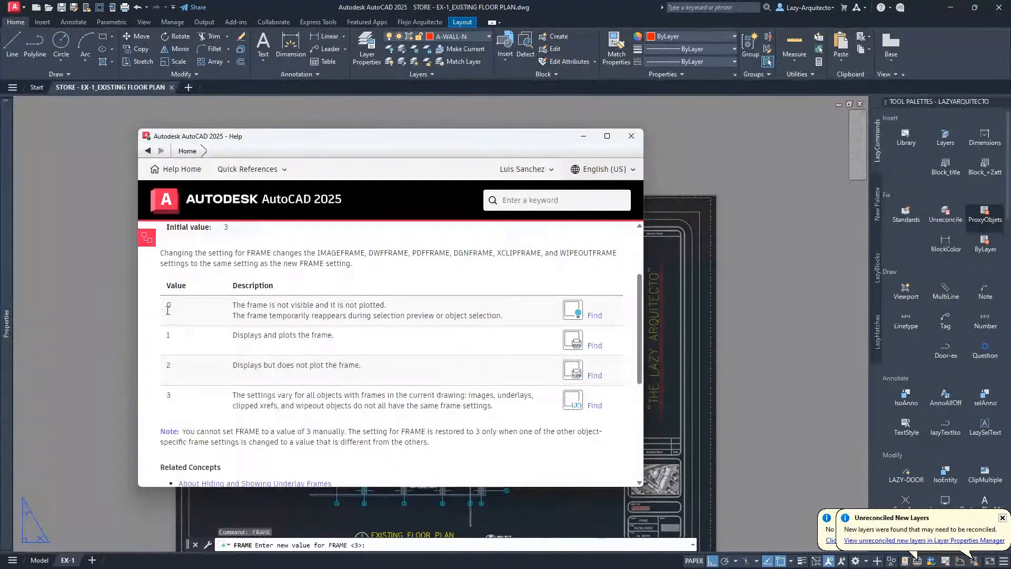
pyautogui.moveTo(174, 375); pyautogui.dragTo(170, 304)
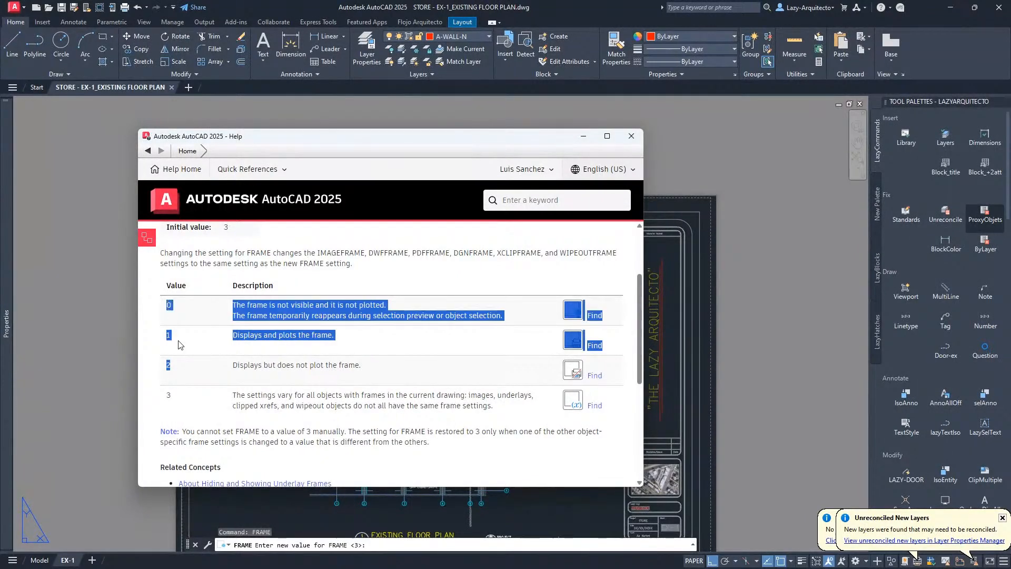
pyautogui.click(177, 380)
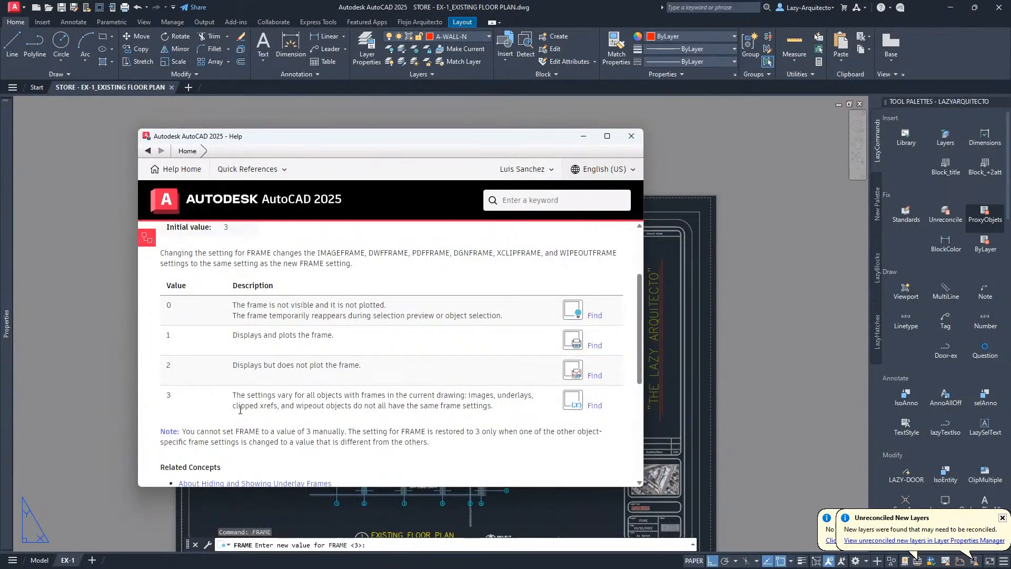
pyautogui.doubleClick(168, 305)
pyautogui.moveTo(278, 305); pyautogui.dragTo(313, 305)
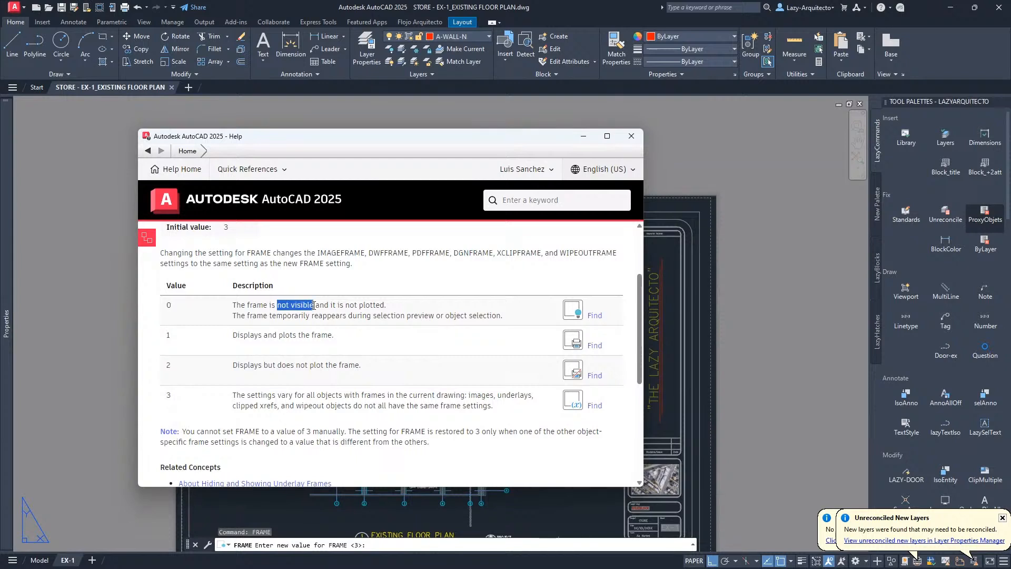
pyautogui.doubleClick(170, 305)
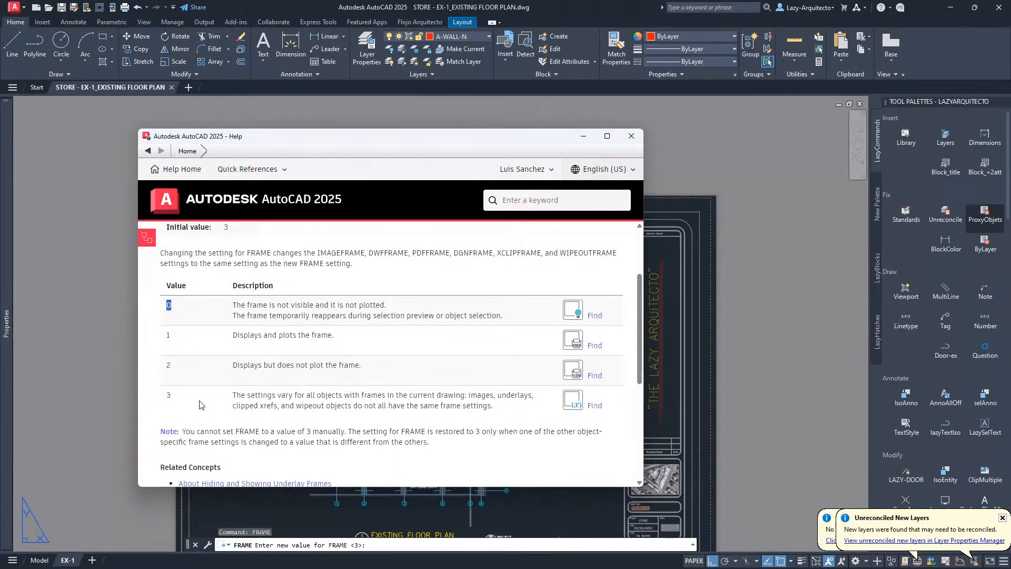
pyautogui.click(235, 365)
pyautogui.moveTo(235, 365); pyautogui.dragTo(363, 367)
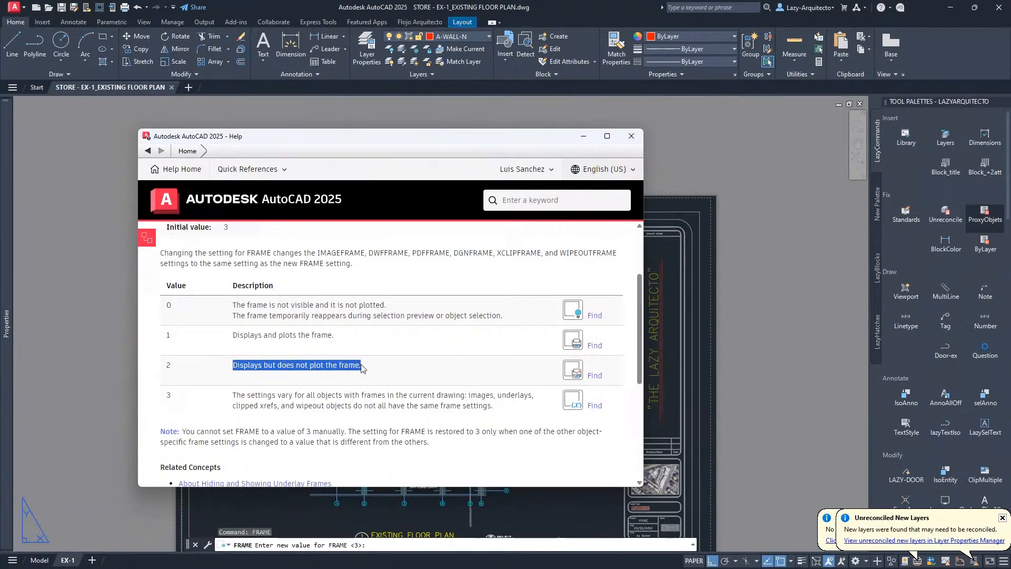
pyautogui.click(171, 367)
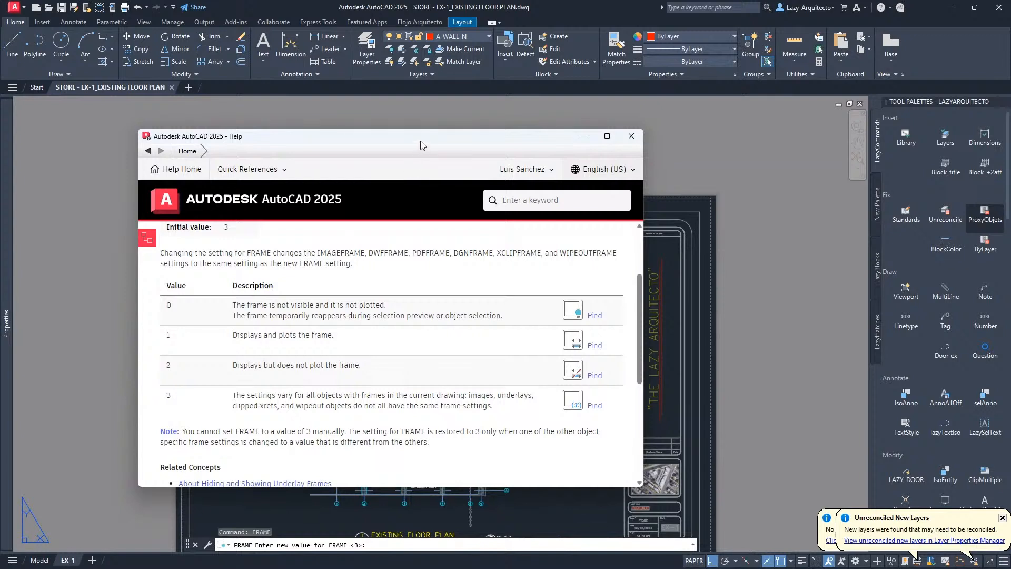
pyautogui.doubleClick(169, 305)
pyautogui.doubleClick(166, 366)
pyautogui.click(631, 136)
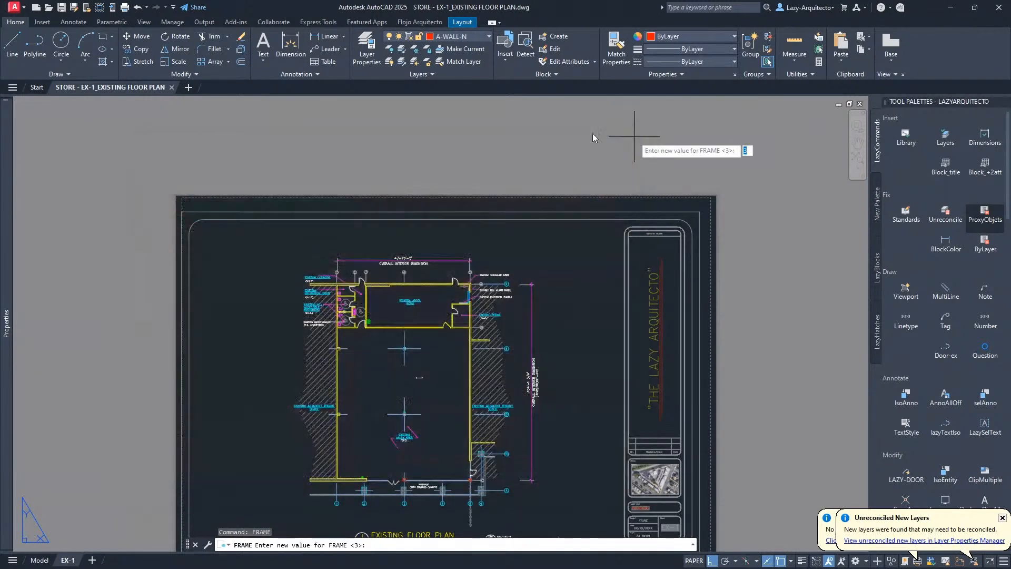
pyautogui.press('Escape')
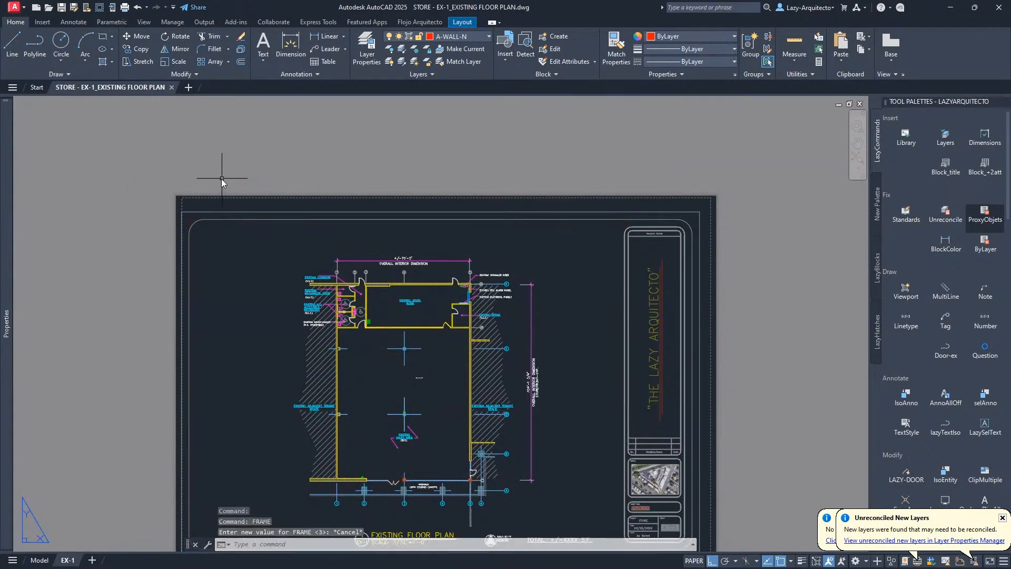
# Step: Return to the ACADDOC.LSP file in Notepad and complete the expression as (SETVAR "FRAME" 0)
pyautogui.moveTo(0, 135); pyautogui.dragTo(611, 105)
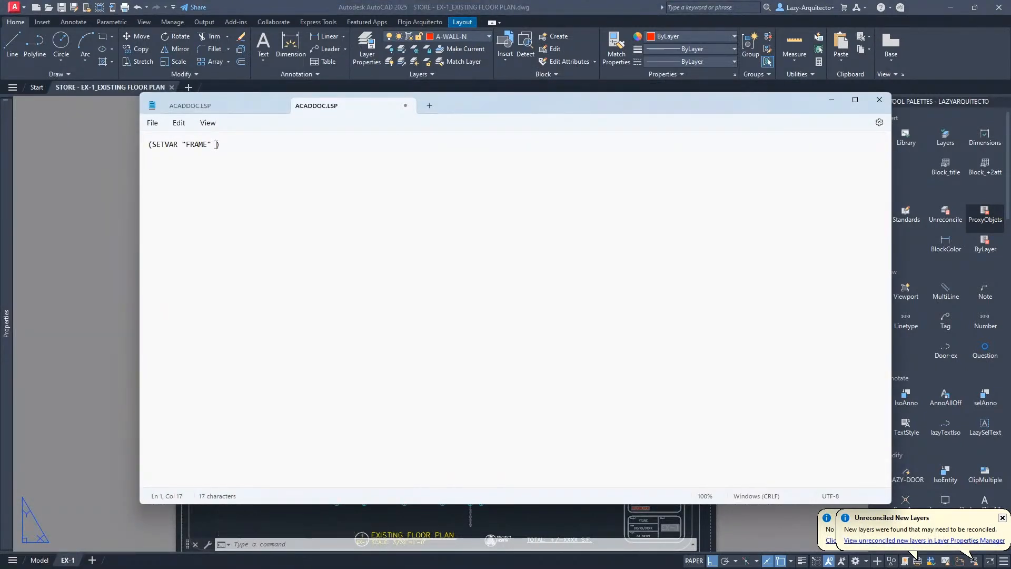
pyautogui.write('0')
pyautogui.moveTo(224, 147); pyautogui.dragTo(148, 148)
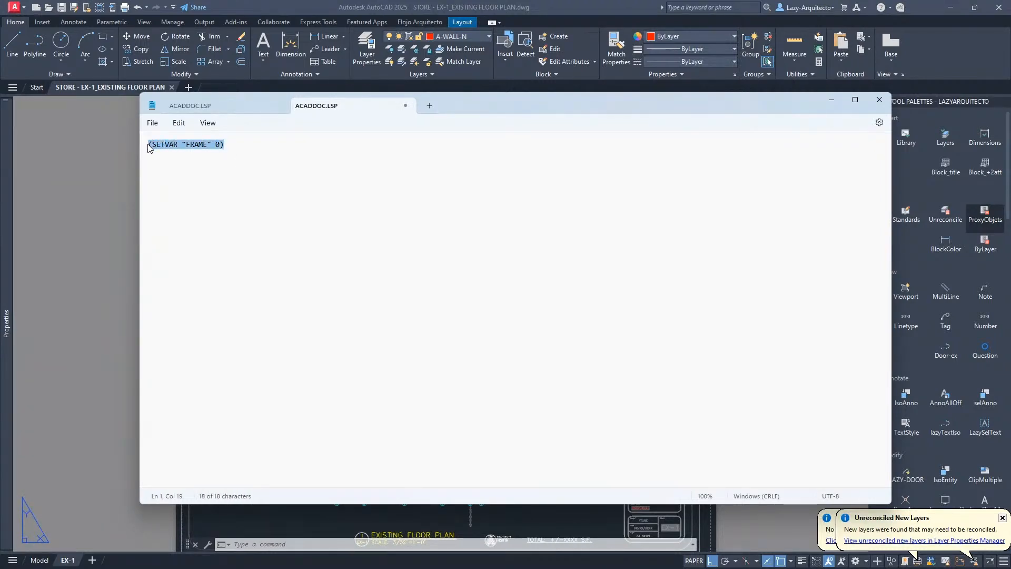
pyautogui.click(226, 146)
pyautogui.moveTo(224, 144); pyautogui.dragTo(149, 143)
pyautogui.click(229, 147)
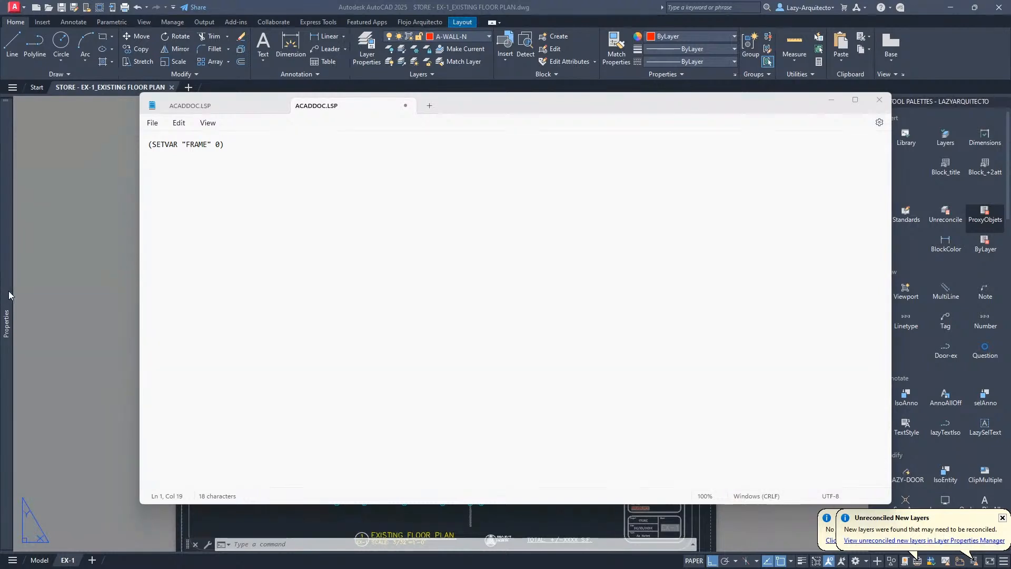
# Step: Add the comment ";Do not display the frame." after the SETVAR expression on the same line
pyautogui.click(234, 146)
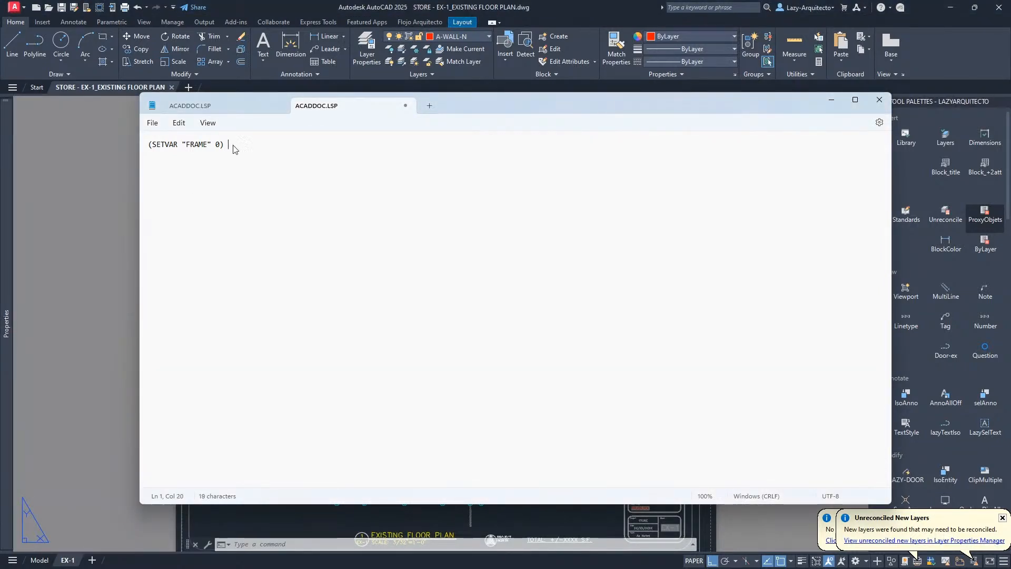
pyautogui.write(';d')
pyautogui.press('BackSpace')
pyautogui.write('Displa')
pyautogui.press('BackSpace')
pyautogui.press('BackSpace')
pyautogui.press('BackSpace')
pyautogui.press('BackSpace')
pyautogui.press('BackSpace')
pyautogui.press('BackSpace')
pyautogui.press('BackSpace')
pyautogui.write('o not display the frame')
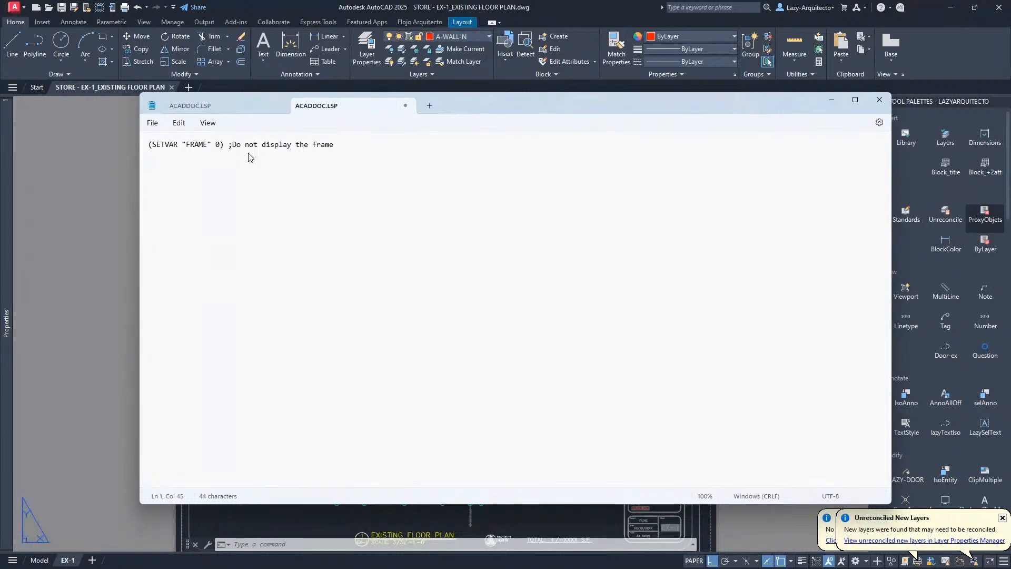
pyautogui.moveTo(186, 145); pyautogui.dragTo(208, 145)
pyautogui.click(208, 147)
pyautogui.moveTo(187, 145); pyautogui.dragTo(208, 147)
pyautogui.click(275, 149)
pyautogui.write('.')
pyautogui.moveTo(149, 147); pyautogui.dragTo(341, 185)
pyautogui.click(162, 161)
pyautogui.moveTo(339, 145); pyautogui.dragTo(147, 144)
pyautogui.hotkey('ctrl', 'c')
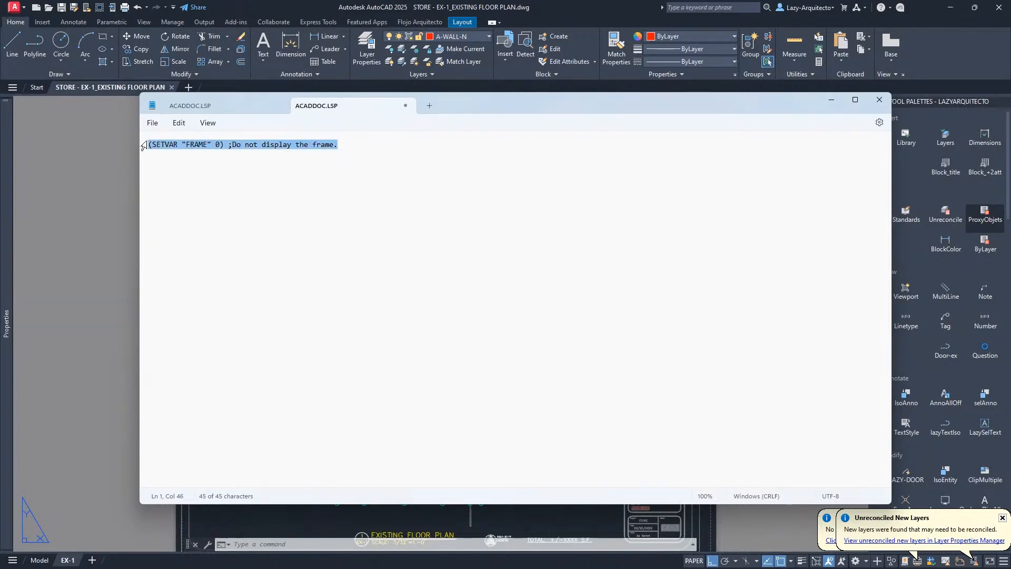
pyautogui.click(336, 153)
pyautogui.press('Return')
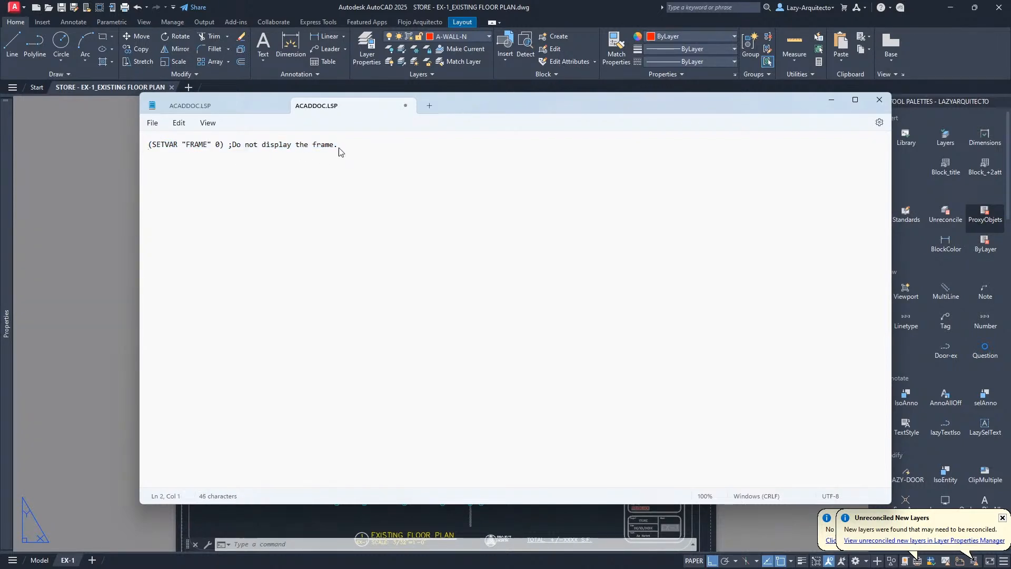
pyautogui.hotkey('ctrl', 'v')
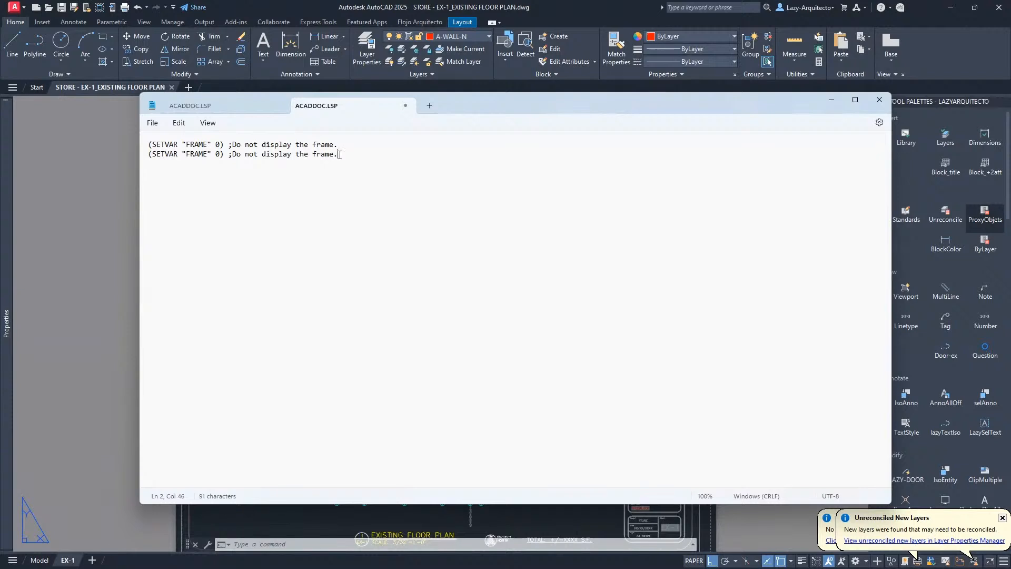
pyautogui.doubleClick(196, 155)
pyautogui.moveTo(341, 153); pyautogui.dragTo(152, 159)
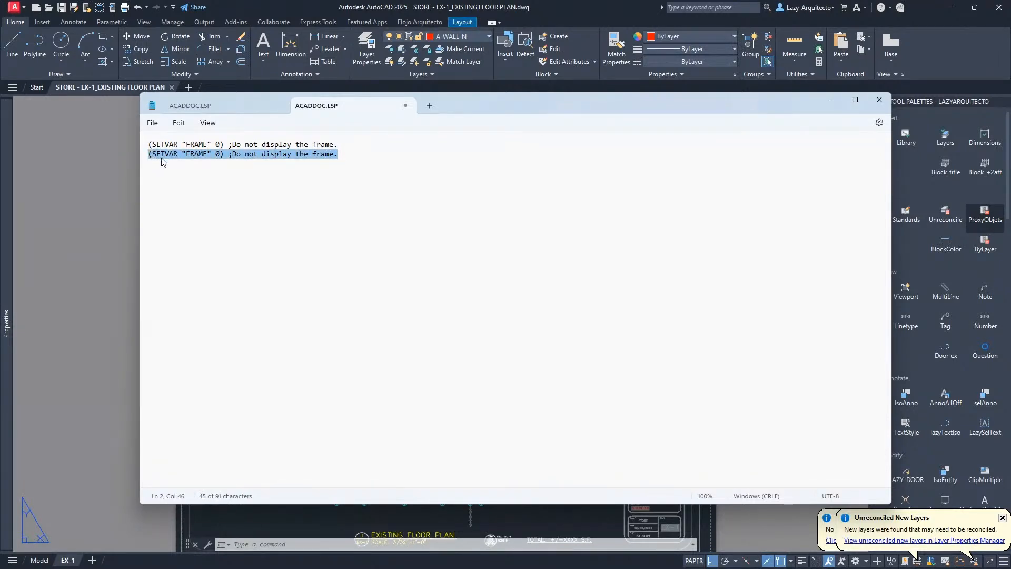
pyautogui.press('Delete')
pyautogui.press('BackSpace')
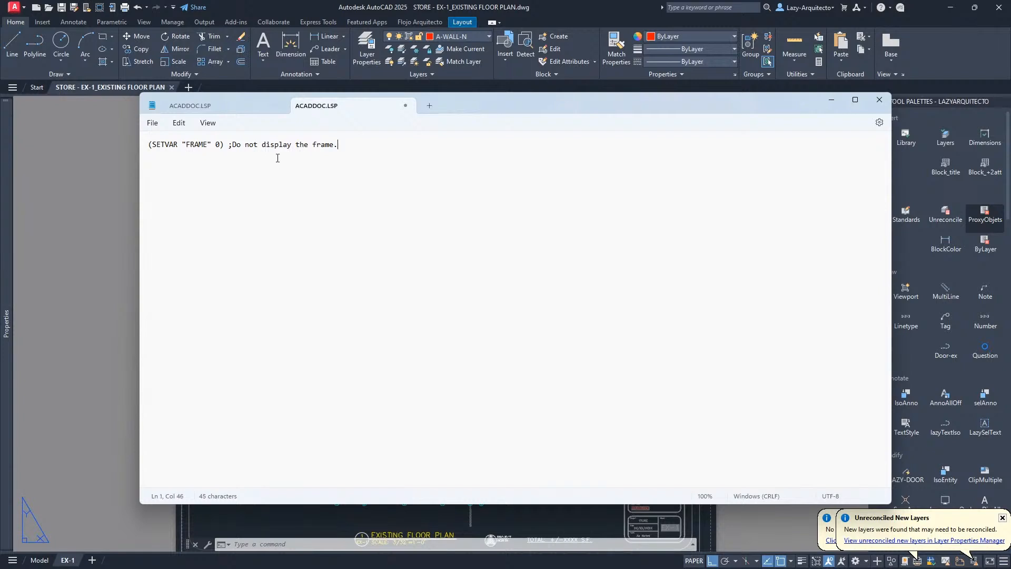
# Step: Save the changes to ACADDOC.LSP and close Notepad
pyautogui.click(404, 106)
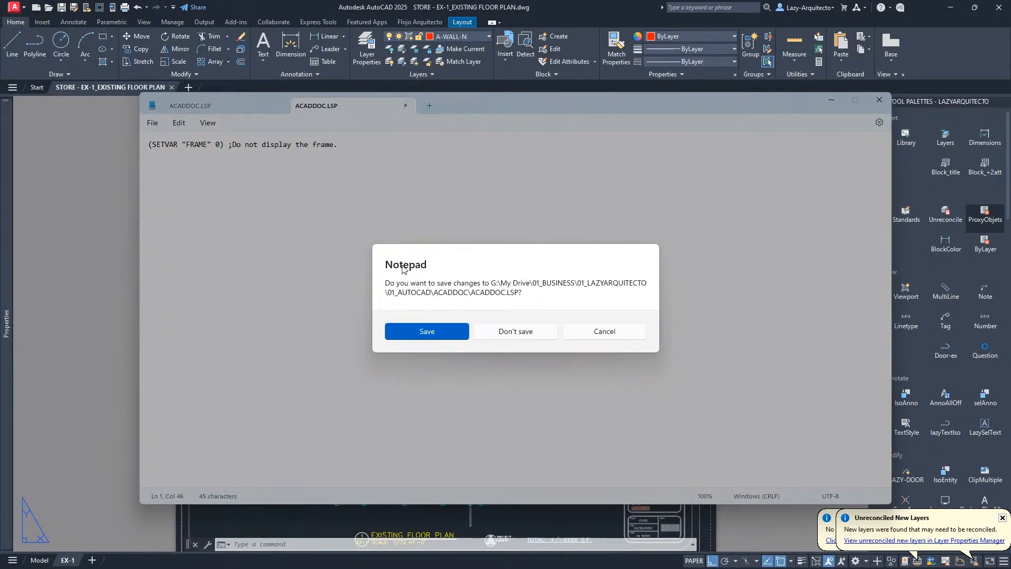
pyautogui.click(413, 329)
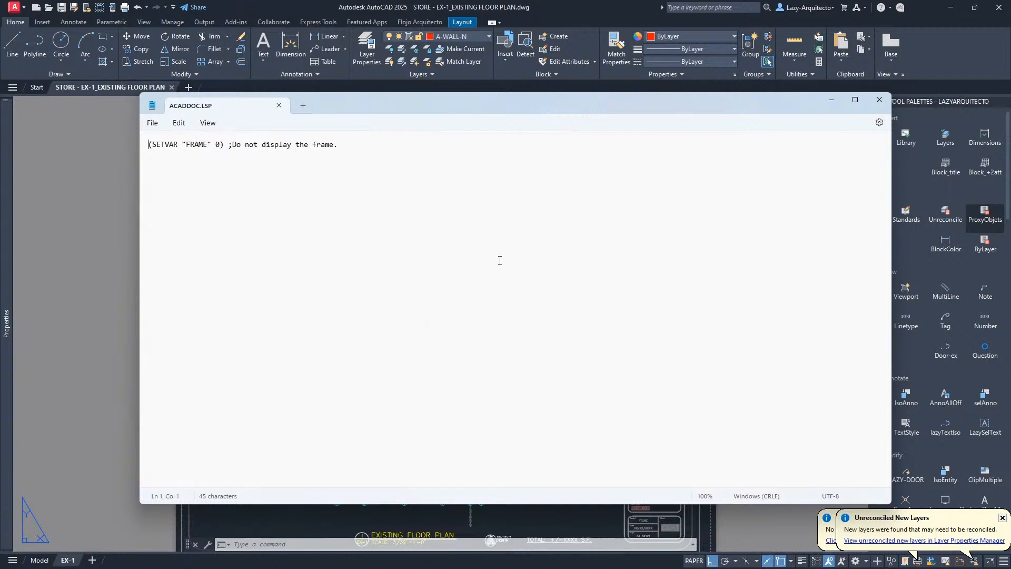
pyautogui.click(879, 100)
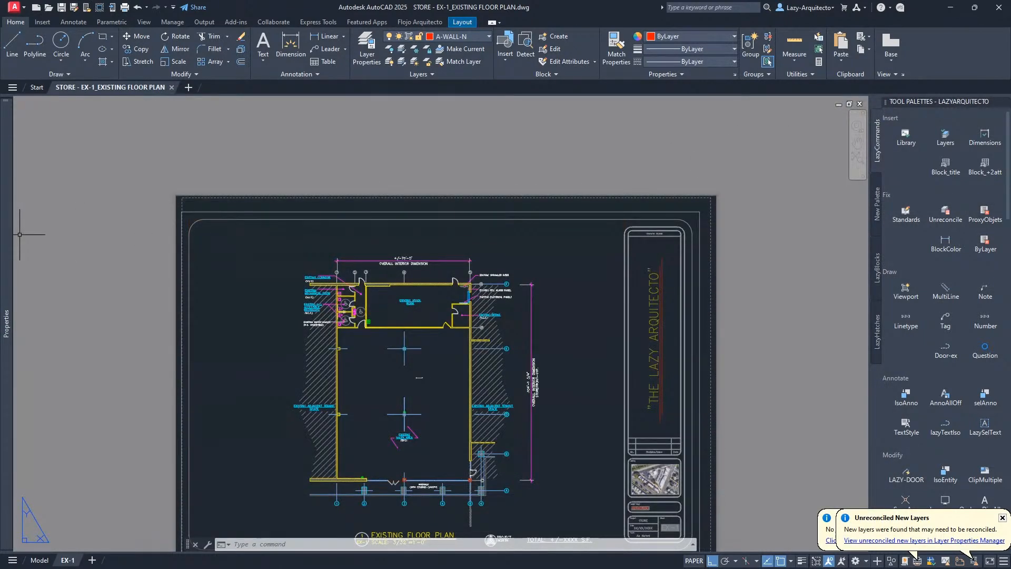
# Step: Reopen the ACADDOC file from its folder to check the saved SETVAR line, and close it again
pyautogui.hotkey('alt', 'Tab')
pyautogui.doubleClick(408, 224)
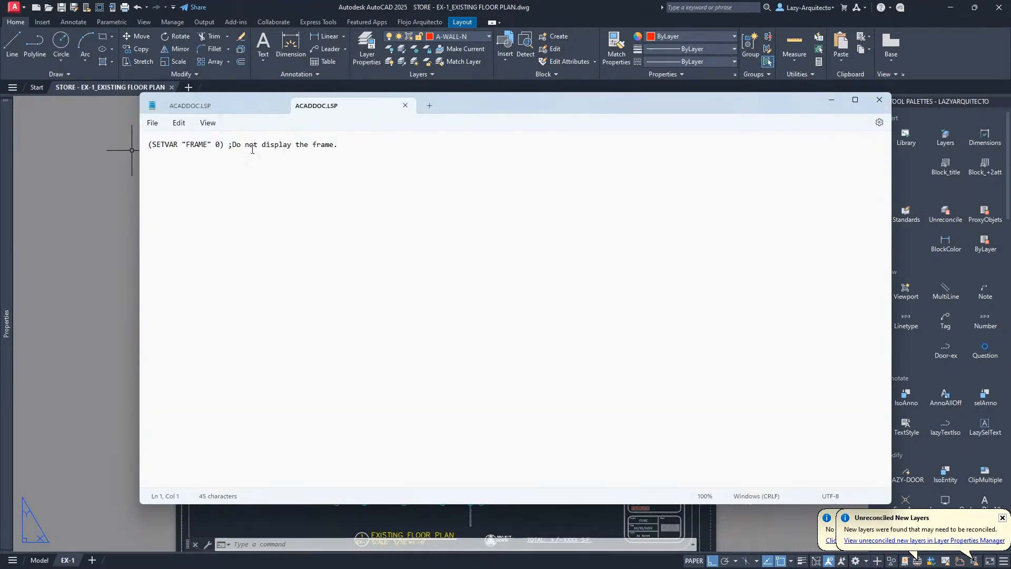
pyautogui.click(855, 99)
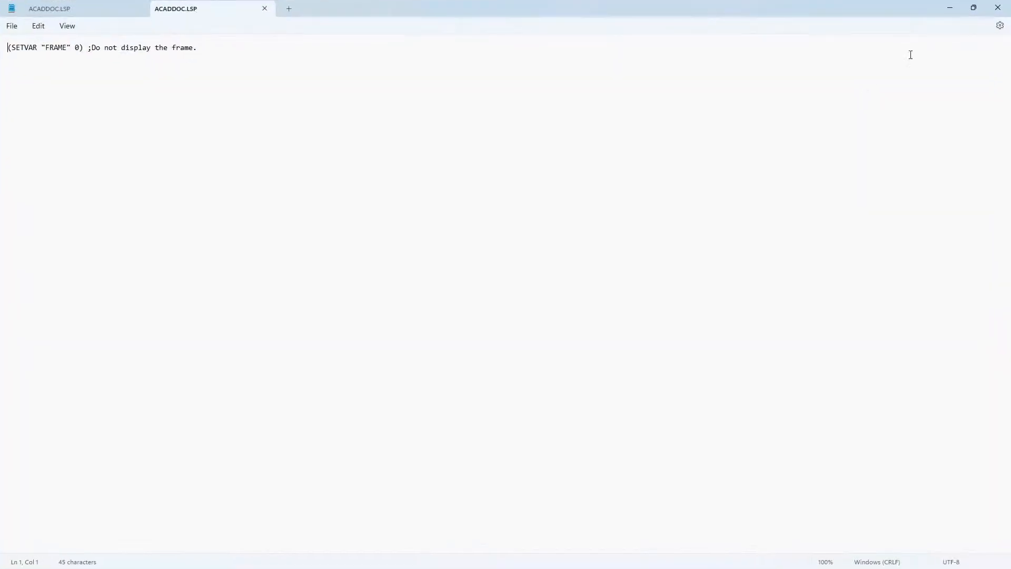
pyautogui.click(998, 9)
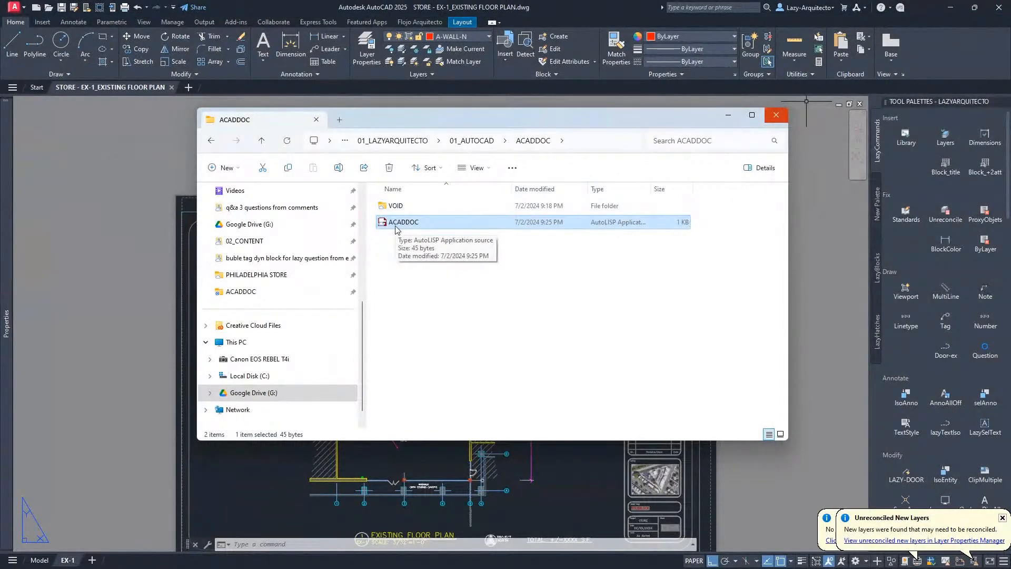
# Step: Return to AutoCAD, open the Options dialog with OP, and expand the Support File Search Path among the file locations
pyautogui.moveTo(424, 117); pyautogui.dragTo(280, 143)
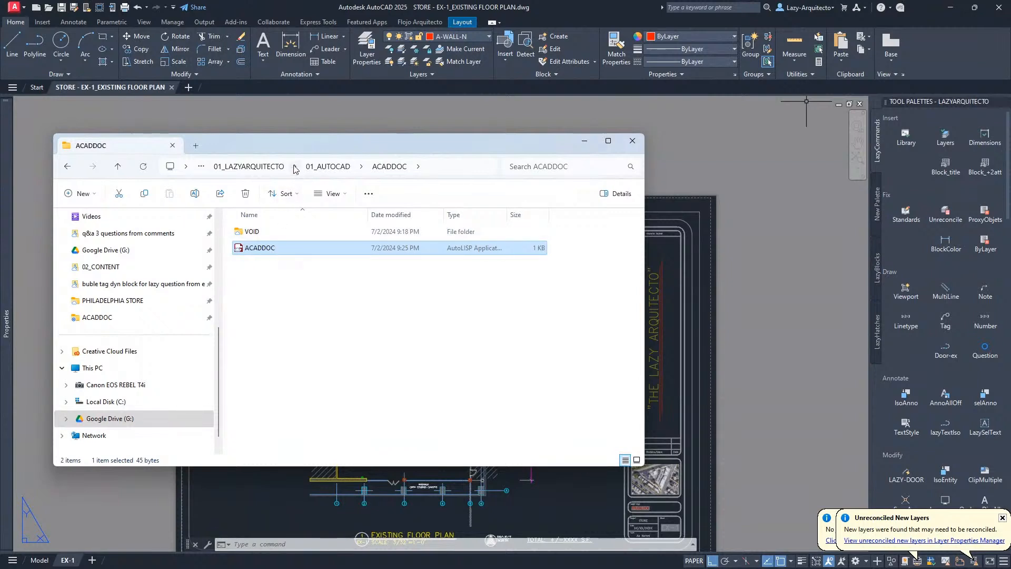
pyautogui.moveTo(293, 147); pyautogui.dragTo(269, 119)
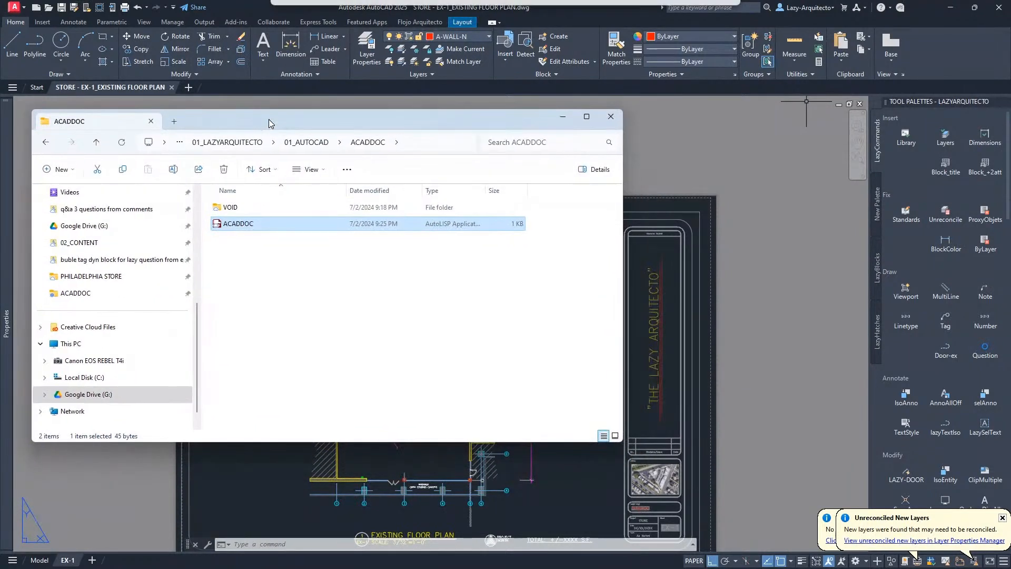
pyautogui.moveTo(452, 123); pyautogui.dragTo(446, 118)
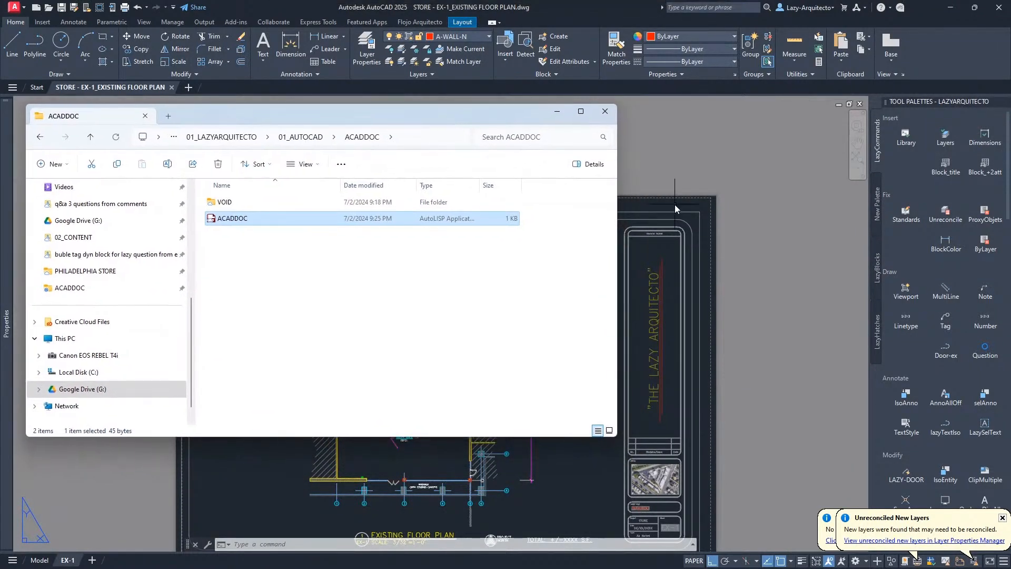
pyautogui.click(644, 188)
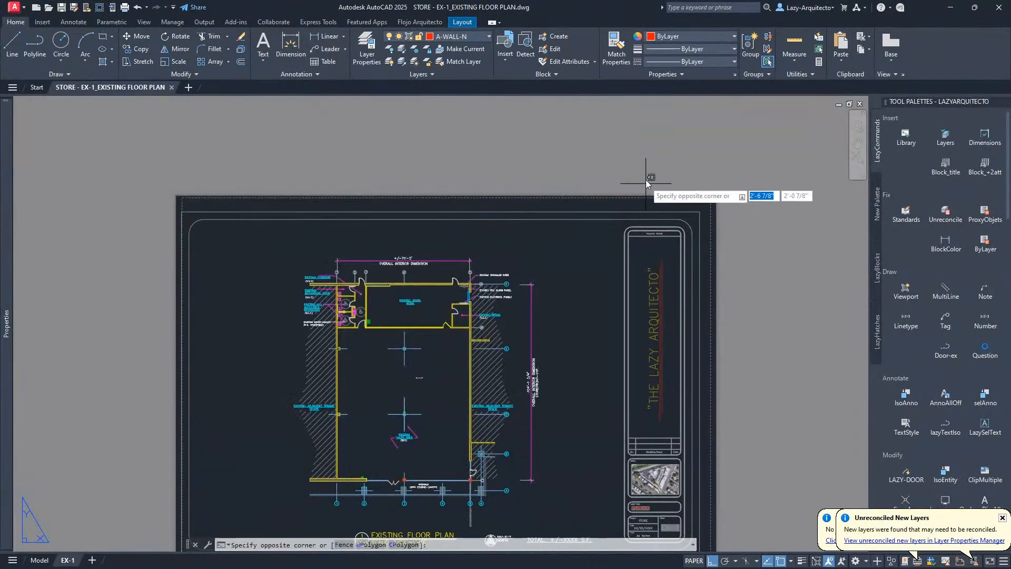
pyautogui.write('OP')
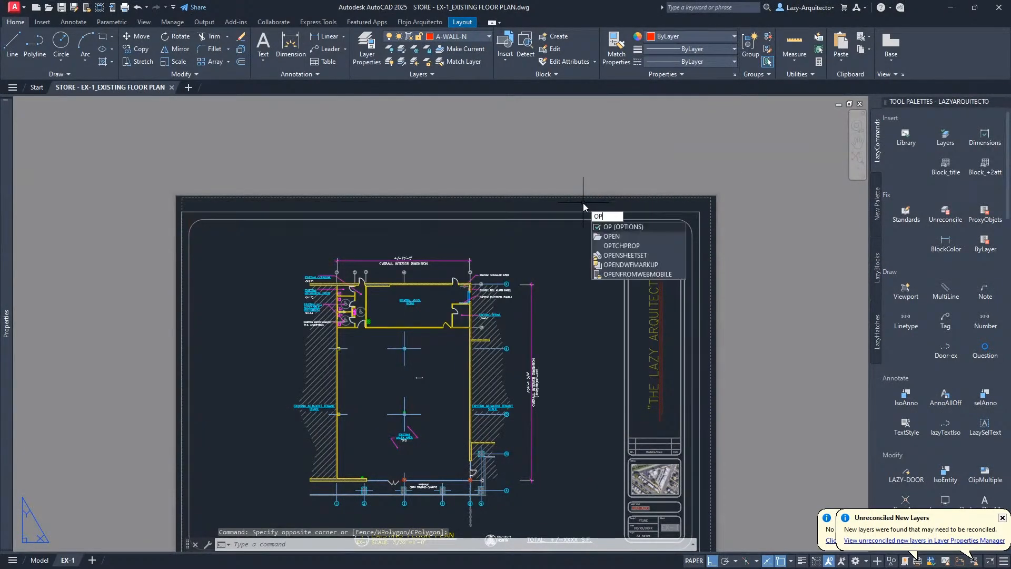
pyautogui.press('Return')
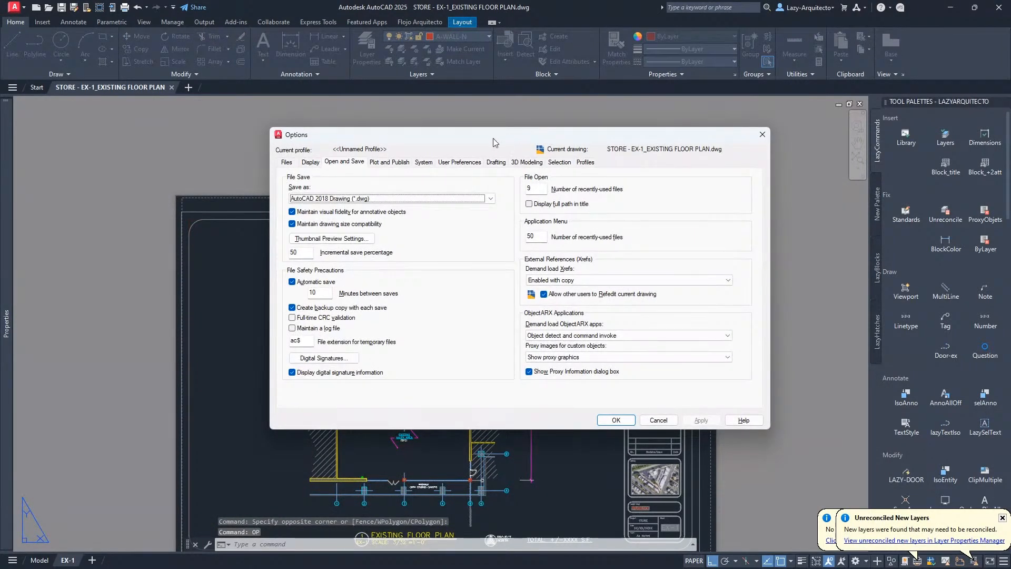
pyautogui.moveTo(494, 142); pyautogui.dragTo(439, 155)
pyautogui.click(231, 174)
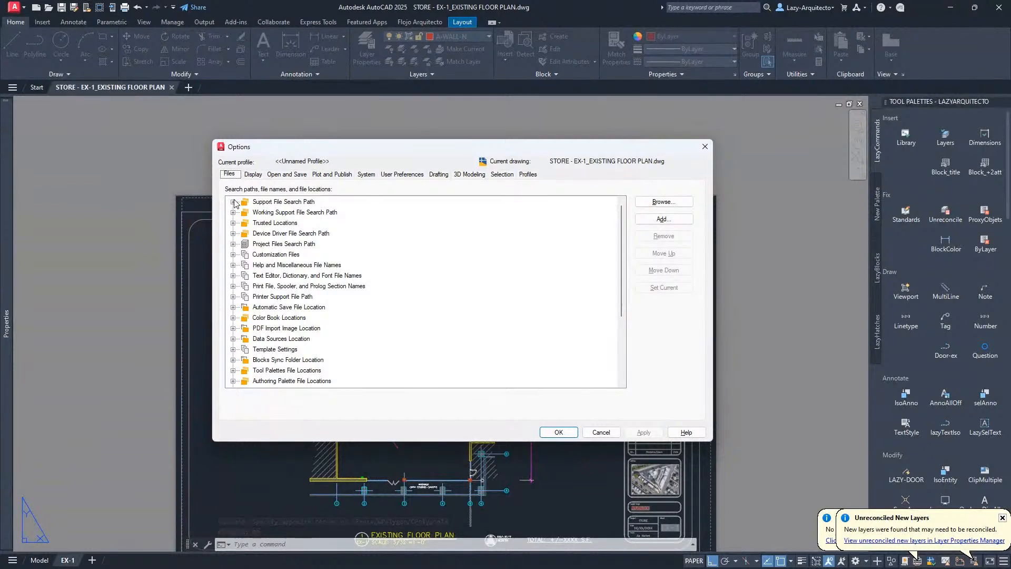
pyautogui.click(233, 202)
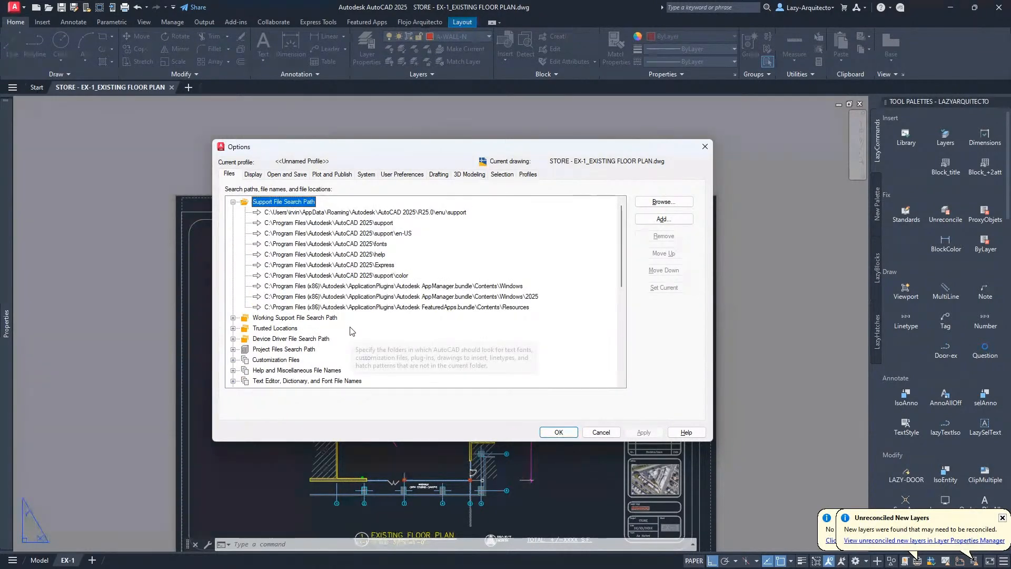
# Step: Add the folder G:\My Drive\01_BUSINESS\01_LAZYARQUITECTO\01_AUTOCAD\ACADDOC to the Support File Search Path and apply the options
pyautogui.click(681, 221)
pyautogui.click(663, 202)
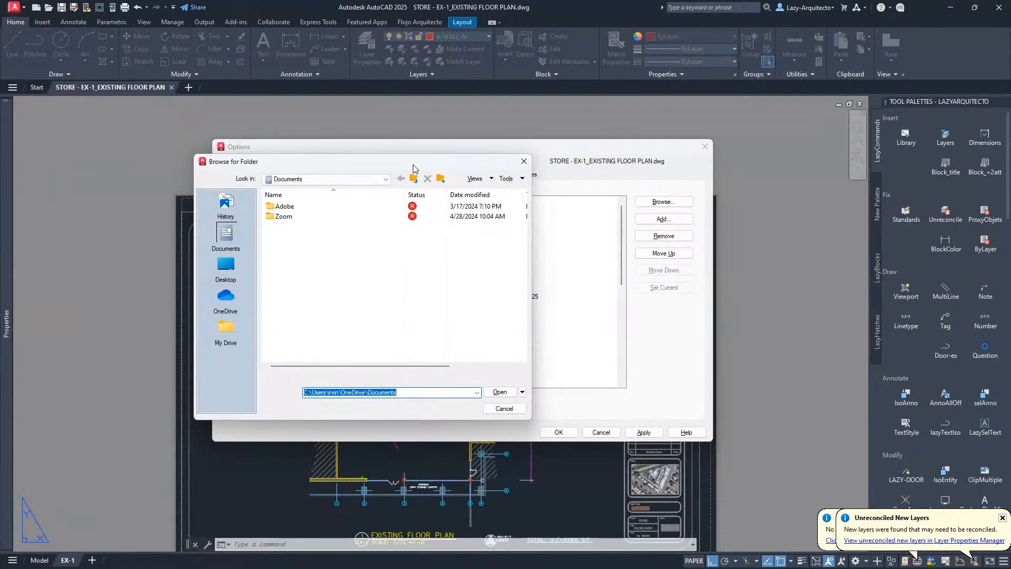
pyautogui.click(337, 179)
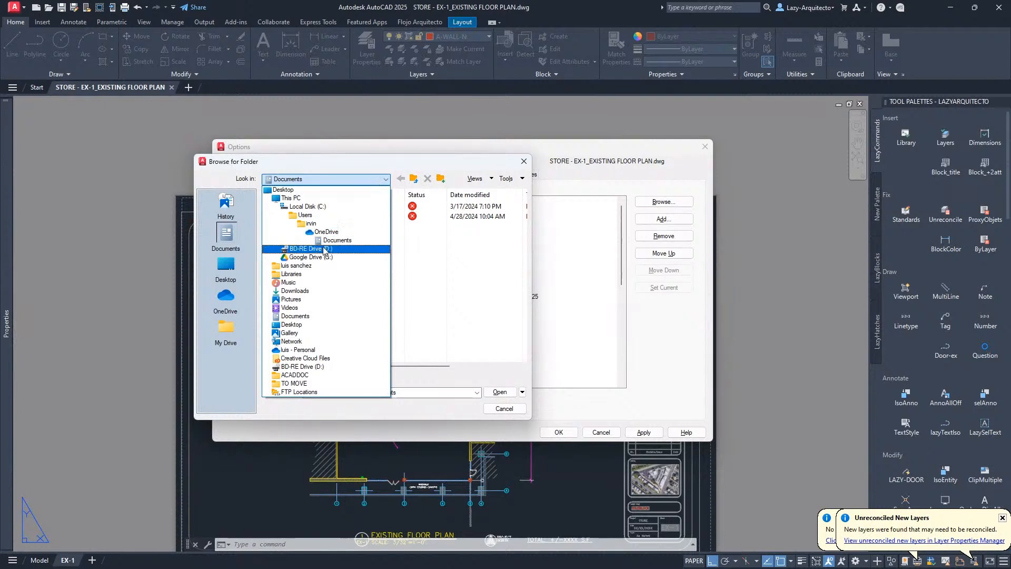
pyautogui.click(315, 256)
pyautogui.click(304, 227)
pyautogui.doubleClick(305, 227)
pyautogui.doubleClick(297, 206)
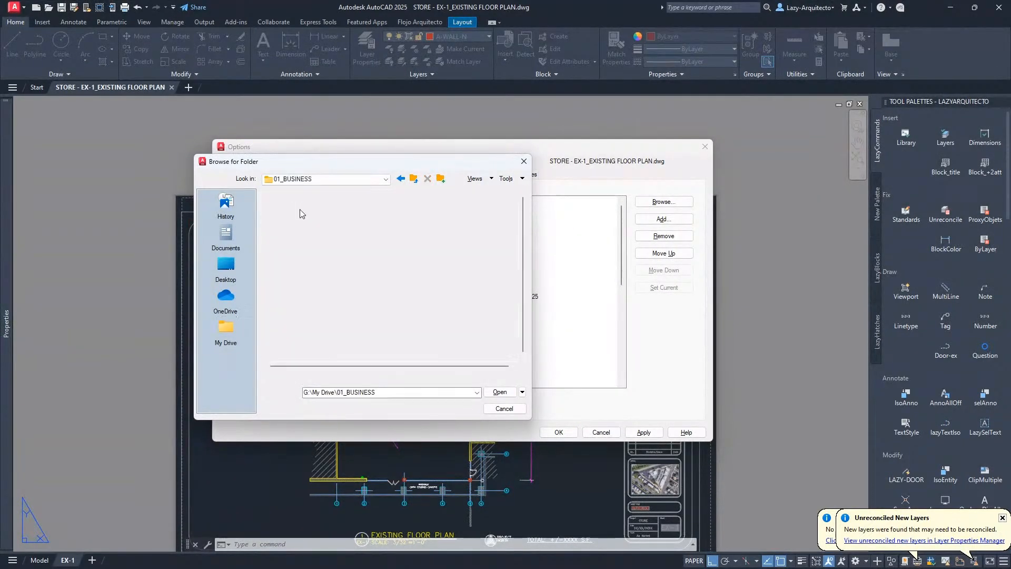
pyautogui.doubleClick(302, 213)
pyautogui.doubleClick(301, 213)
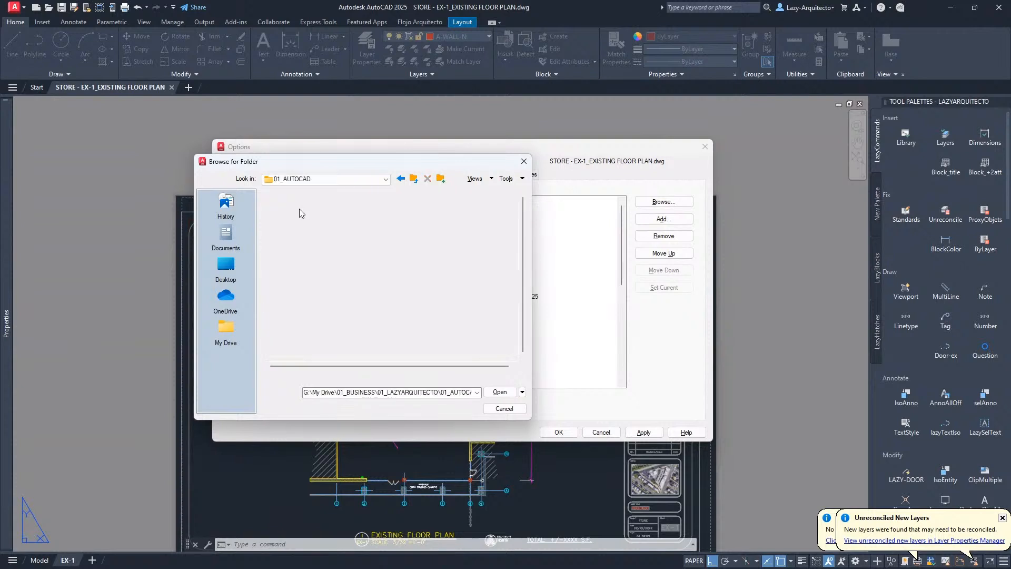
pyautogui.click(307, 327)
pyautogui.press('a')
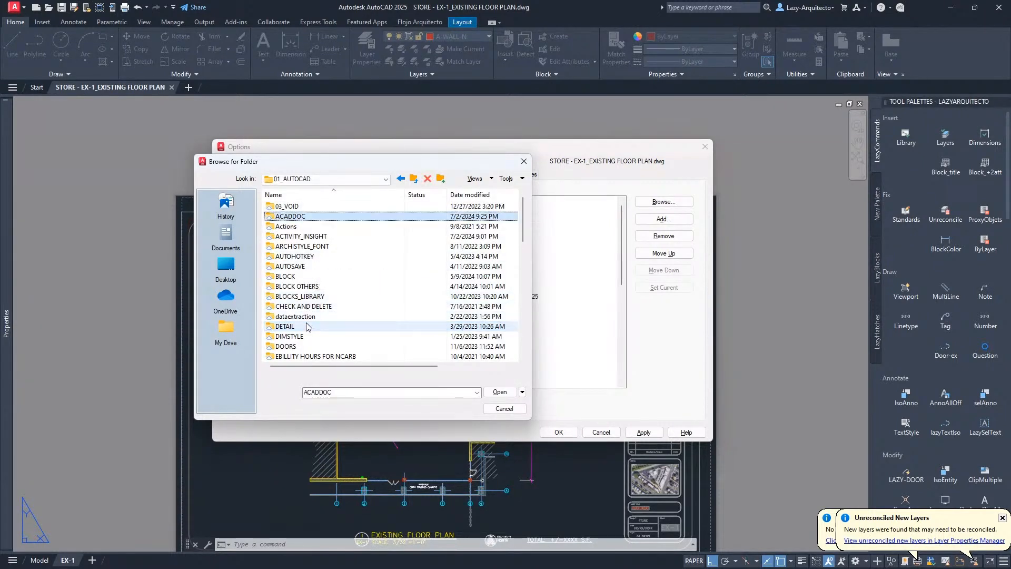
pyautogui.doubleClick(296, 216)
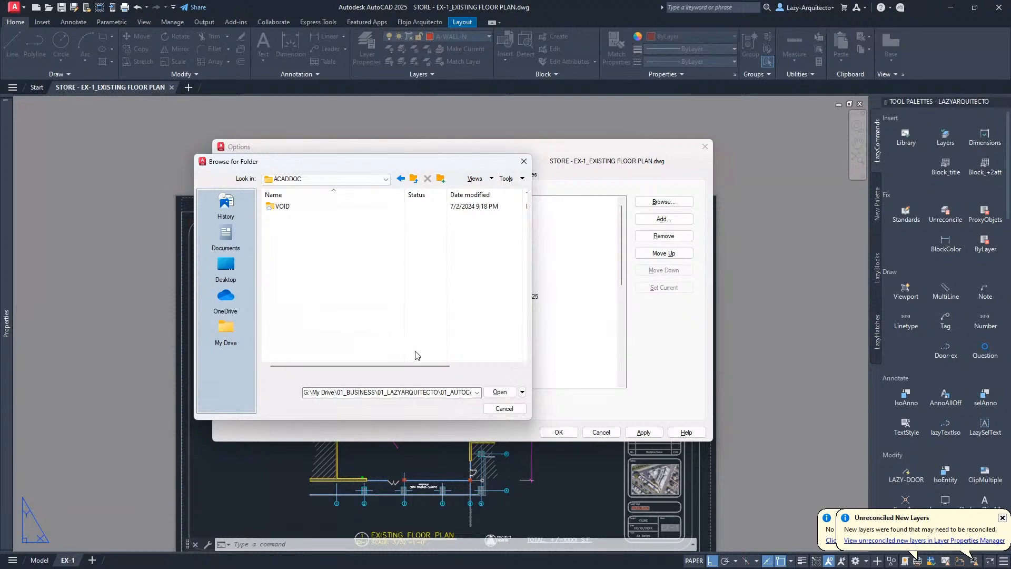
pyautogui.click(500, 392)
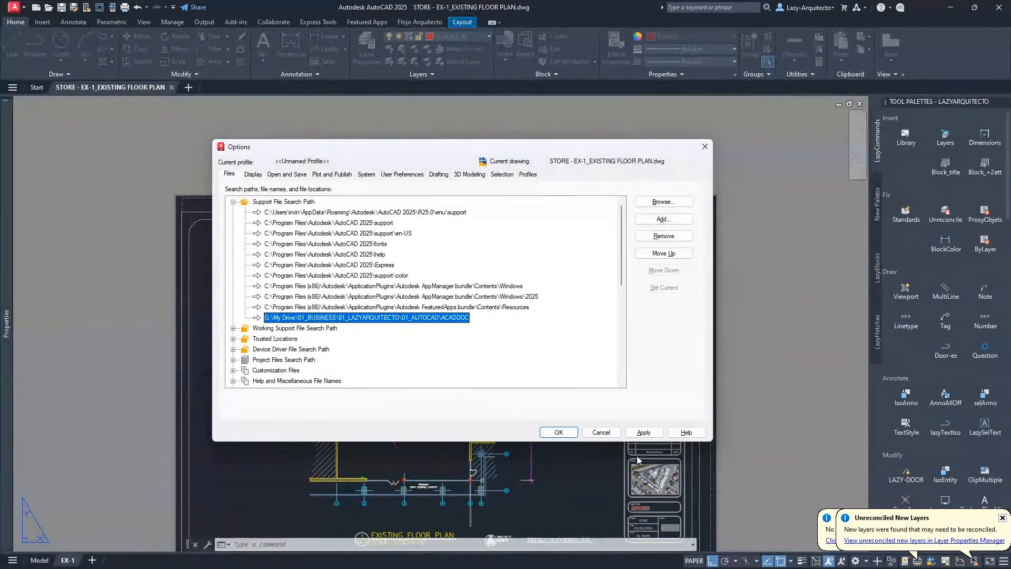
pyautogui.click(644, 432)
pyautogui.click(558, 433)
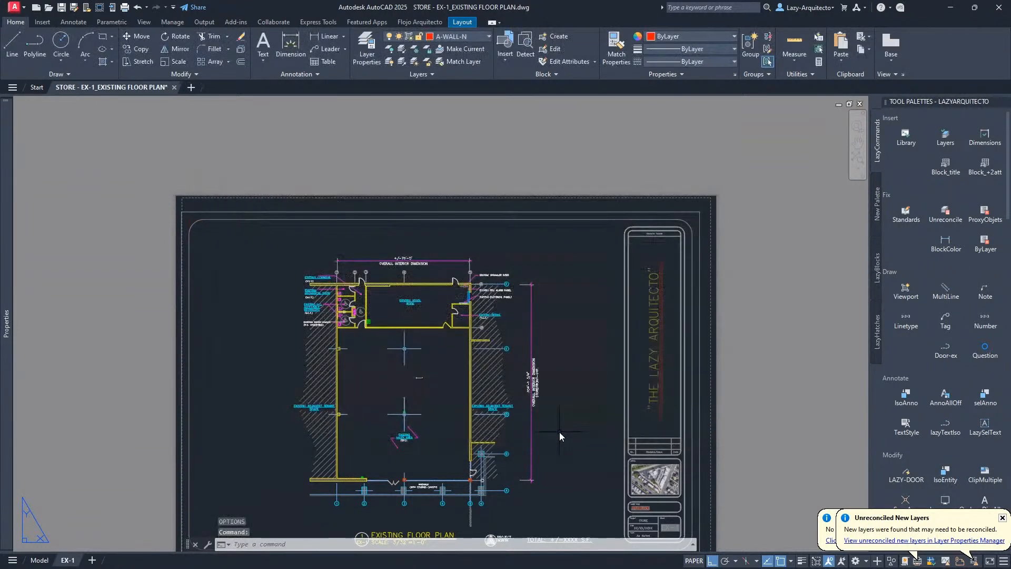
# Step: Inspect the aerial image in the title block of the EX-1 sheet up close
pyautogui.moveTo(365, 281); pyautogui.dragTo(348, 250, button='middle')
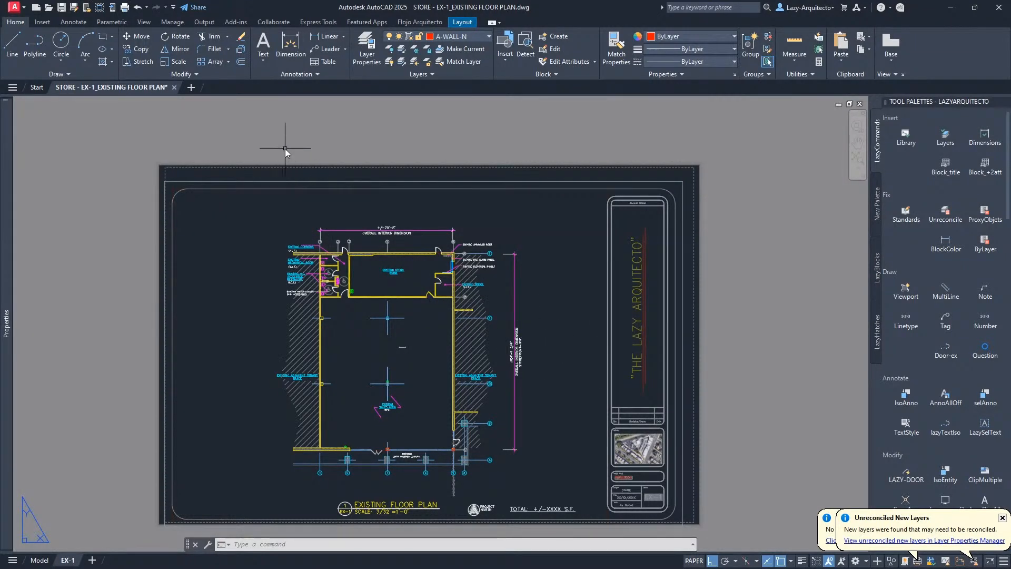
pyautogui.moveTo(390, 235); pyautogui.dragTo(322, 193, button='middle')
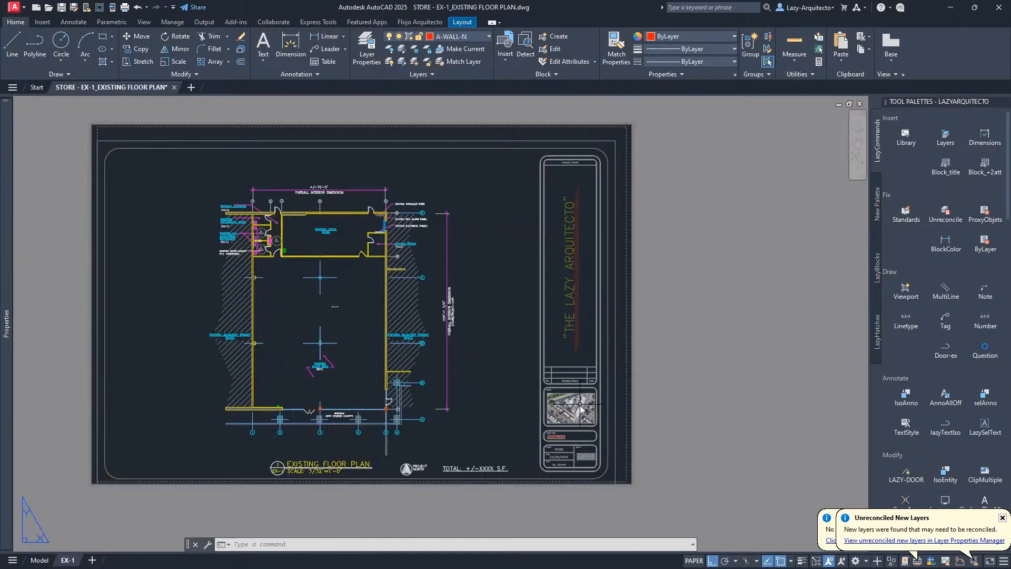
pyautogui.scroll(6, 576, 408)
pyautogui.scroll(2, 543, 408)
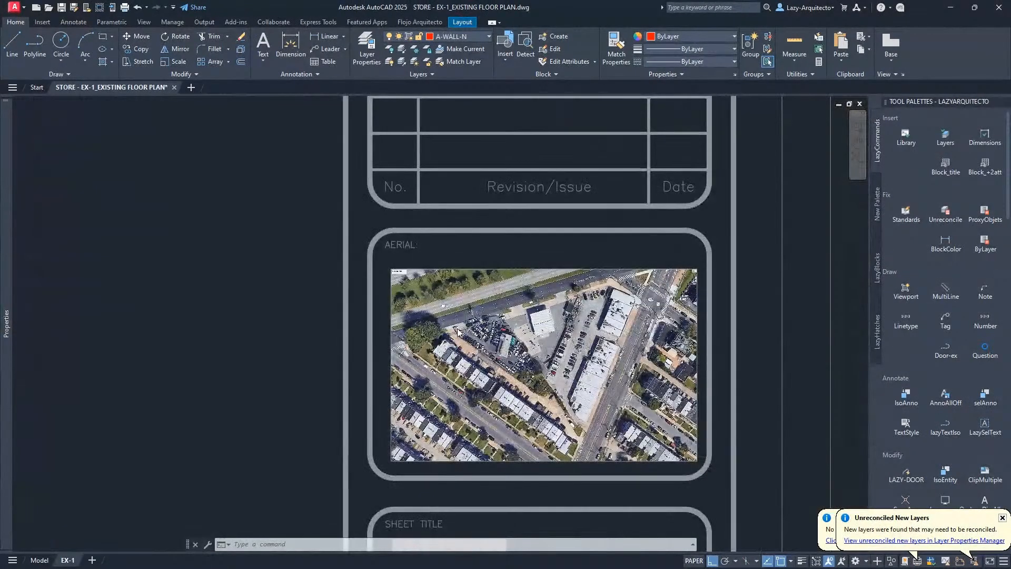
# Step: Check the edge of the aerial image in the EX-1 title block with a test selection, and clear it
pyautogui.scroll(3, 435, 313)
pyautogui.click(375, 244)
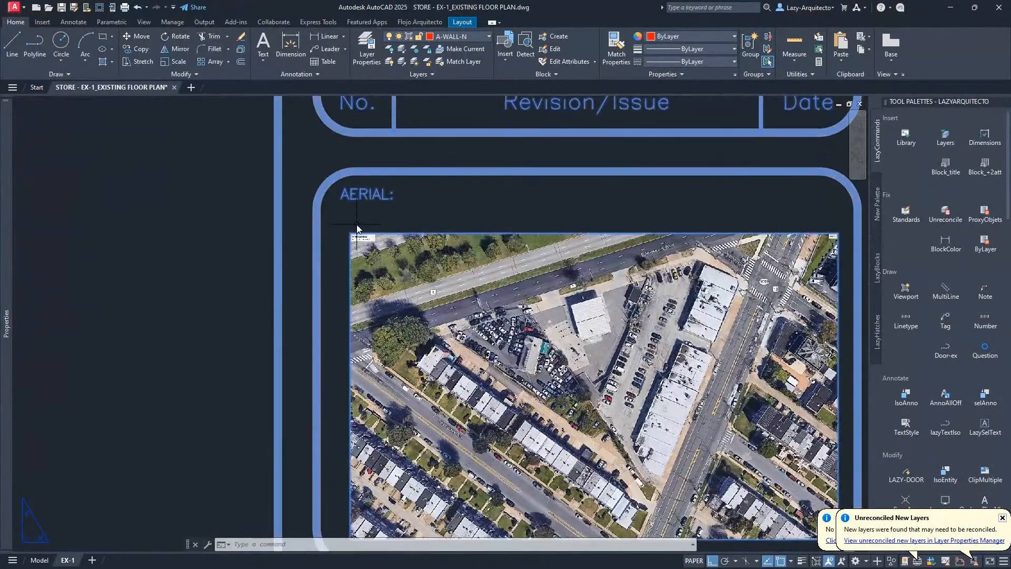
pyautogui.click(357, 229)
pyautogui.scroll(-2, 357, 229)
pyautogui.press('Escape')
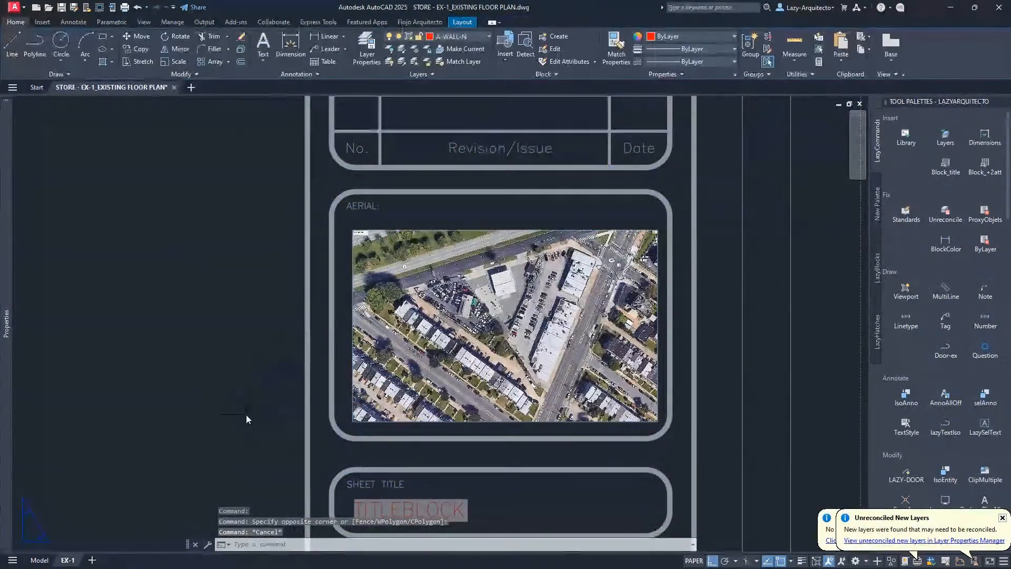
# Step: Preview the EX-1 sheet's plot, examine the border around the aerial image, and leave the preview
pyautogui.write('pre')
pyautogui.press('Return')
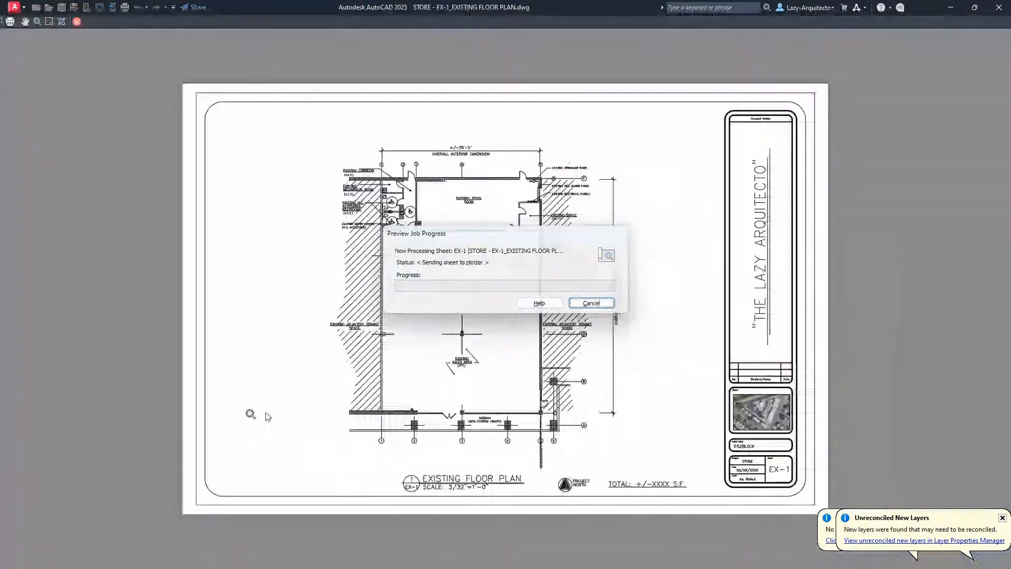
pyautogui.scroll(5, 795, 439)
pyautogui.scroll(4, 664, 362)
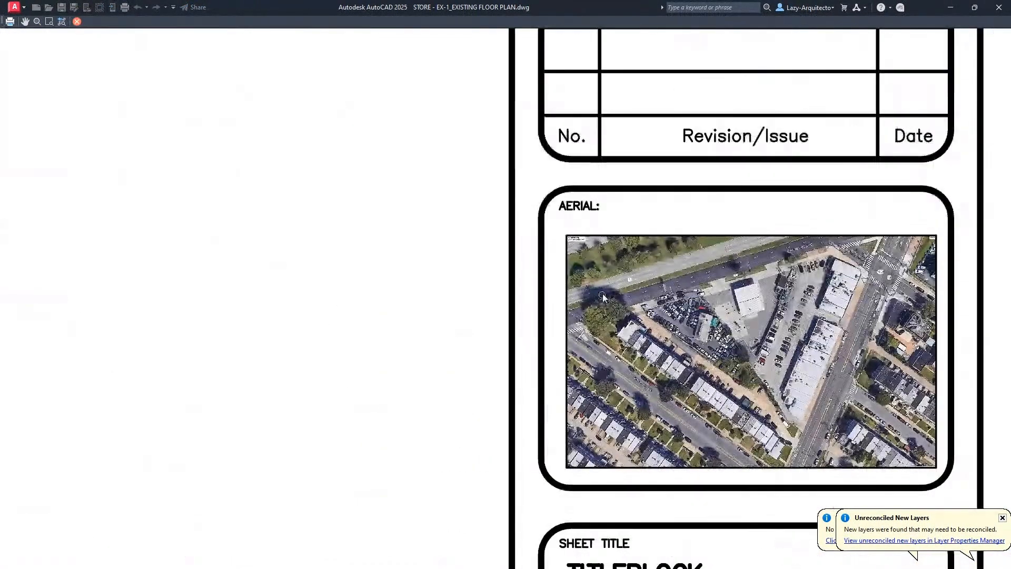
pyautogui.moveTo(593, 282); pyautogui.dragTo(516, 265, button='middle')
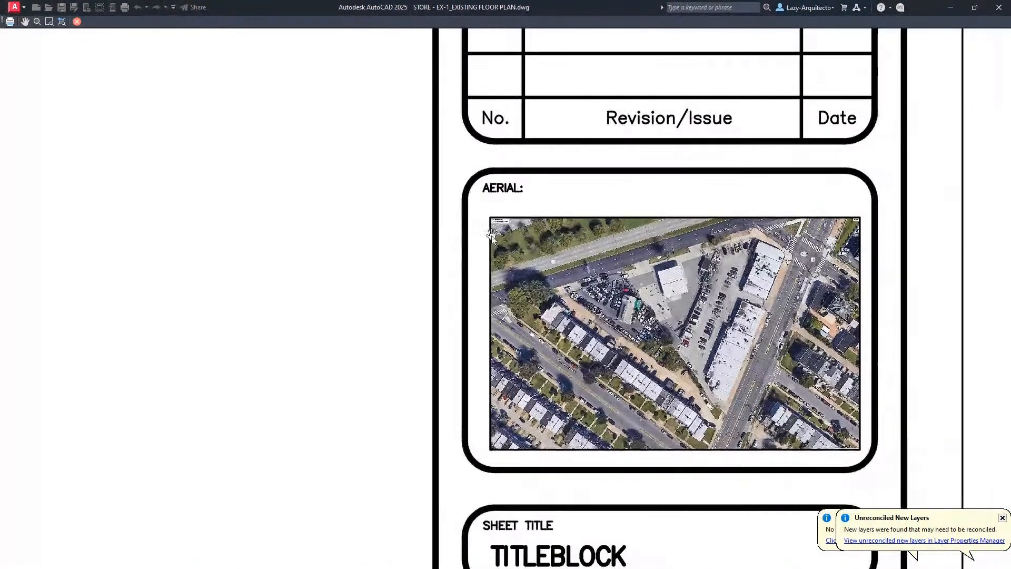
pyautogui.scroll(-5, 445, 413)
pyautogui.press('Escape')
# Step: Close the EX-1 floor plan drawing with its changes saved, and exit AutoCAD
pyautogui.click(173, 87)
pyautogui.click(488, 316)
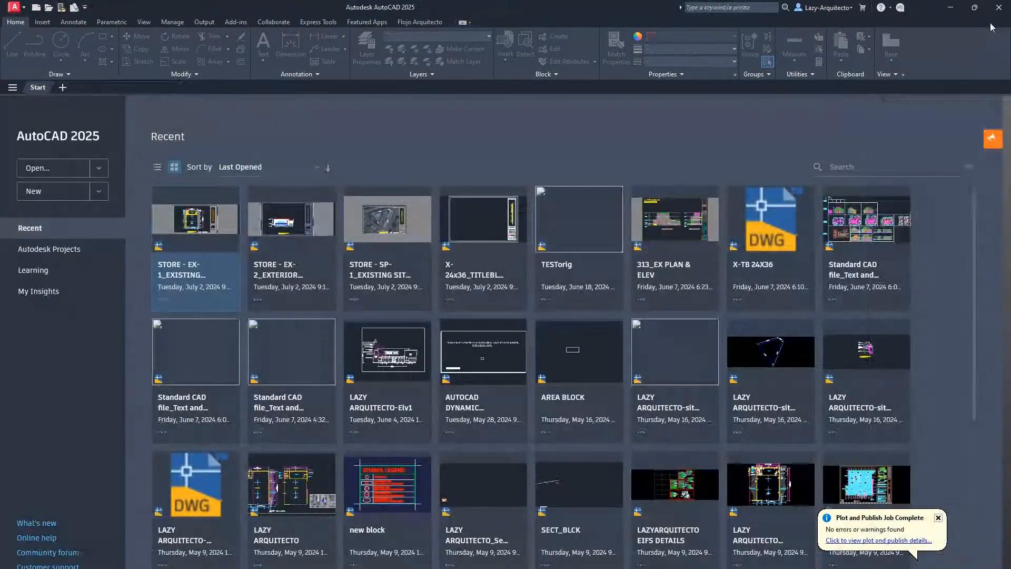
pyautogui.click(998, 7)
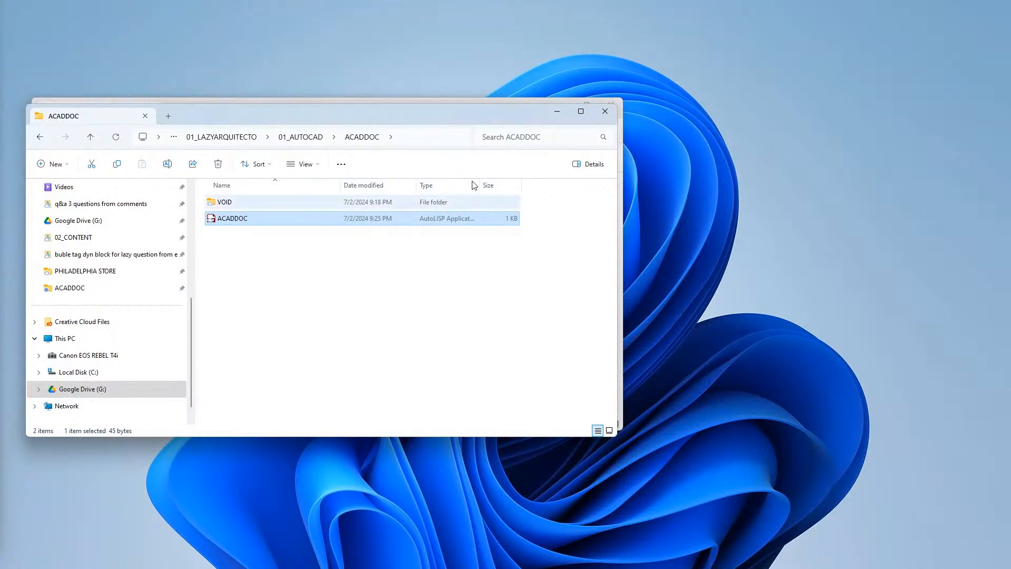
# Step: Open STORE - SP-1_EXISTING SITE PLAN from the PHILADELPHIA STORE folder, set acaddoc.LSP to Always Load, and dismiss the invalid shortcuts warning
pyautogui.hotkey('alt', 'Tab')
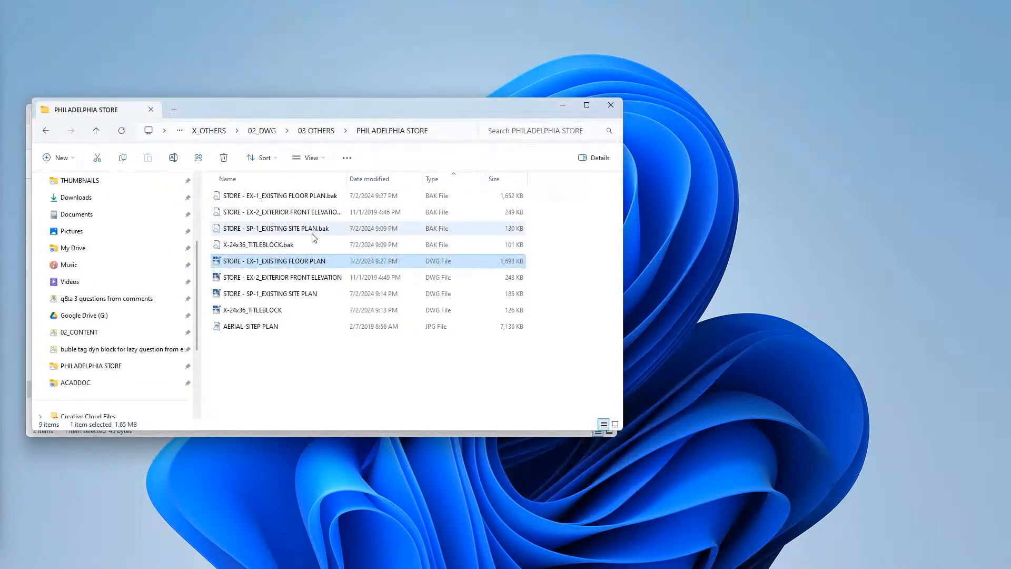
pyautogui.click(267, 295)
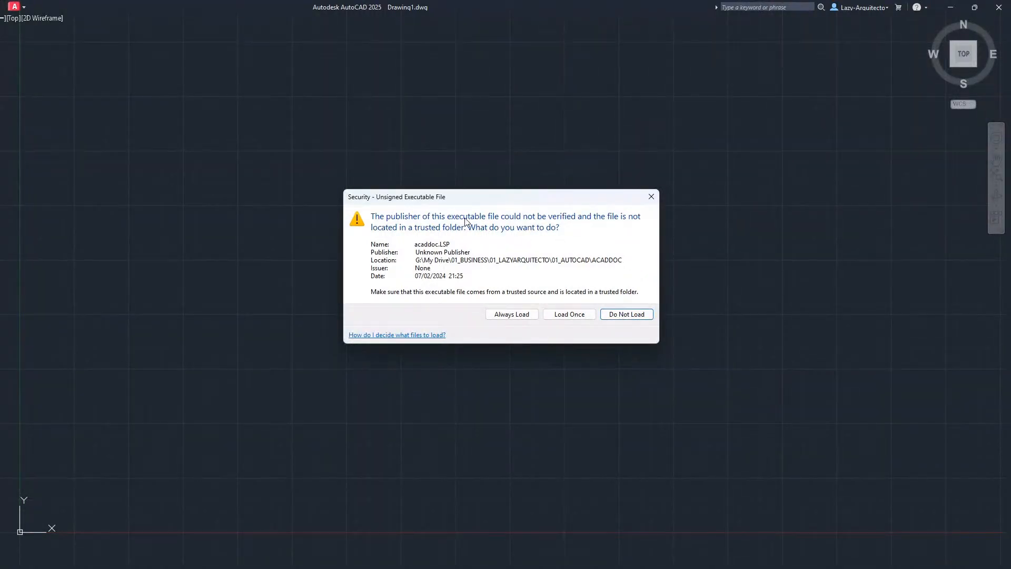
pyautogui.click(508, 317)
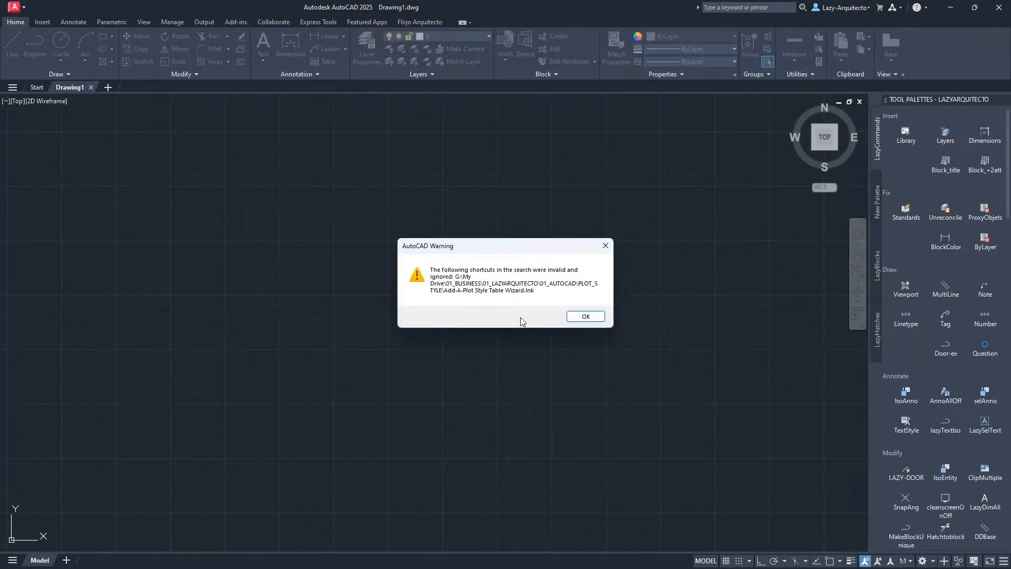
pyautogui.click(605, 246)
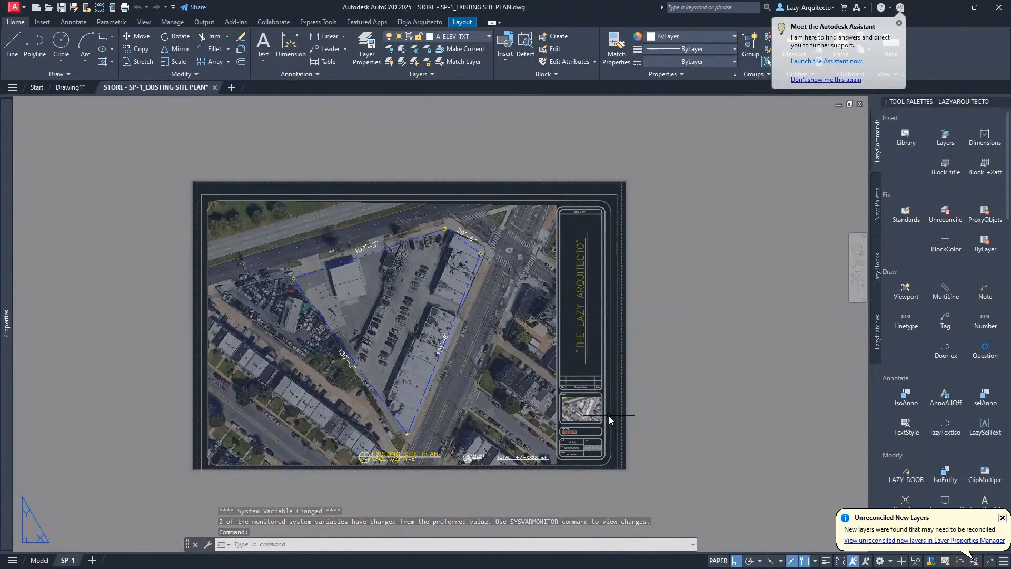
# Step: Preview the SP-1 sheet's plot, examine the edges of the title block's aerial image, and leave the preview
pyautogui.scroll(8, 609, 416)
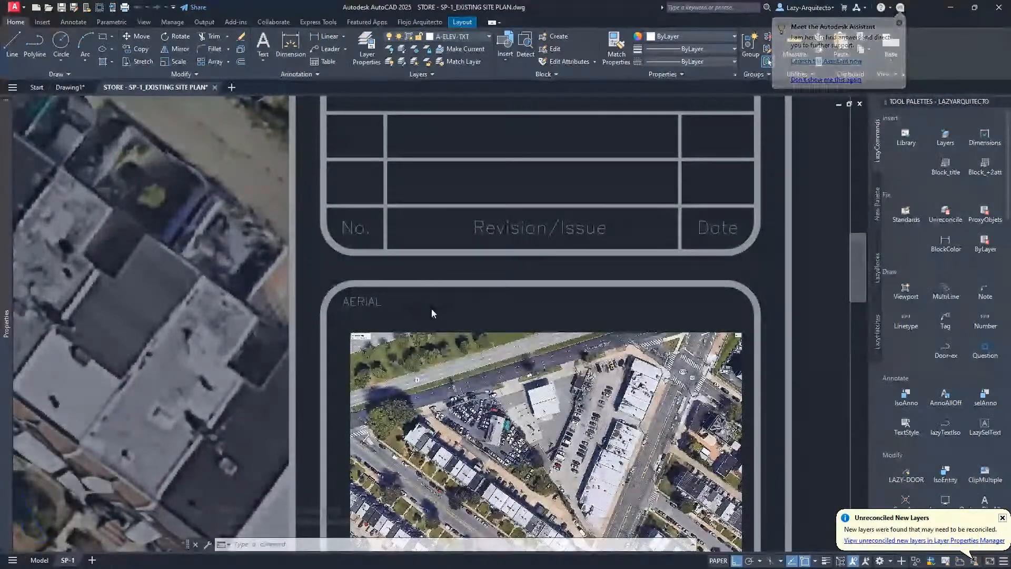
pyautogui.scroll(-4, 432, 309)
pyautogui.write('preview')
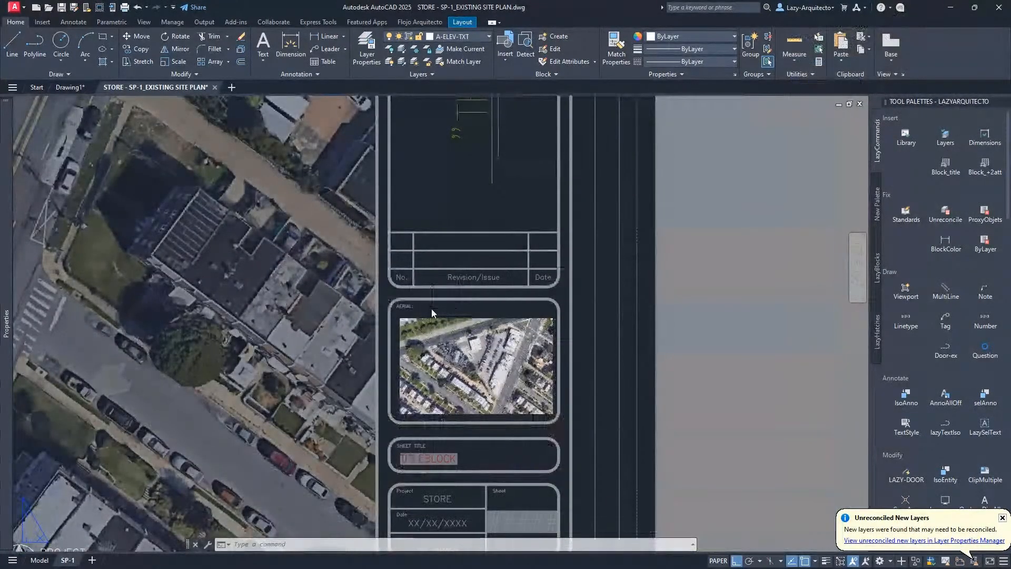
pyautogui.press('Return')
pyautogui.scroll(6, 758, 416)
pyautogui.moveTo(757, 370); pyautogui.dragTo(537, 349, button='middle')
pyautogui.scroll(2, 573, 375)
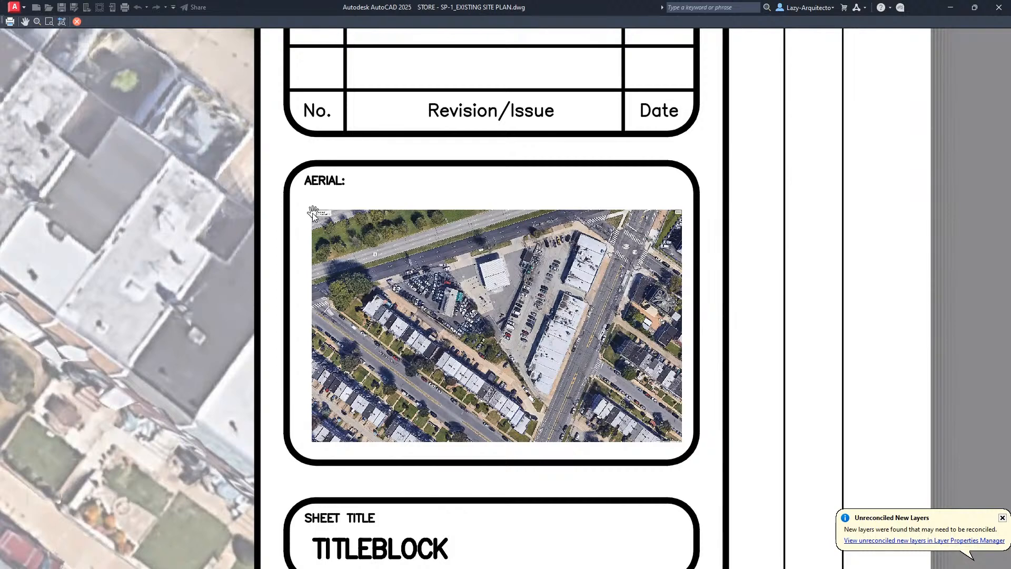
pyautogui.scroll(-5, 337, 341)
pyautogui.press('Escape')
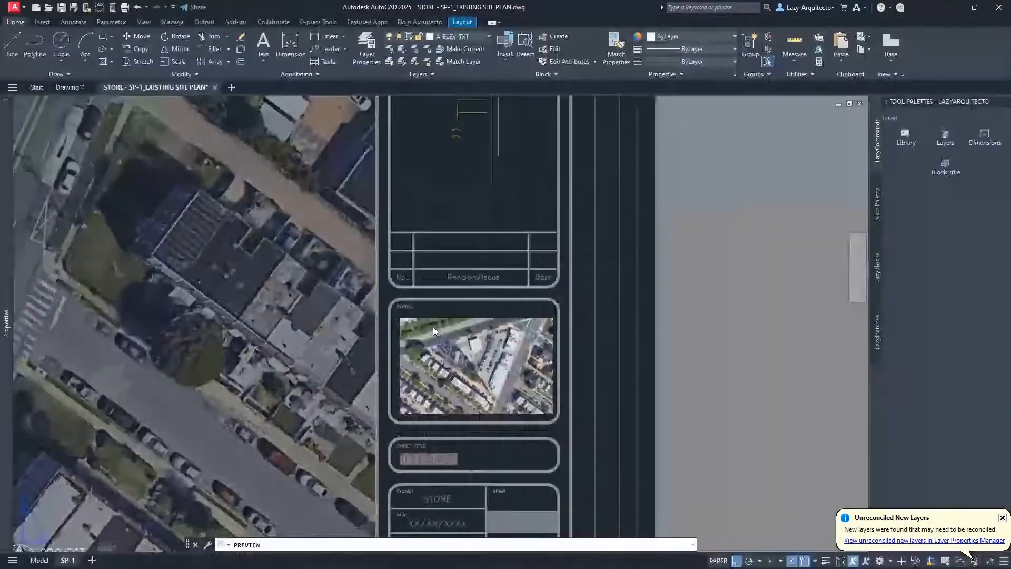
# Step: Close the SP-1 site plan drawing with its changes saved, and close Drawing1 without saving
pyautogui.moveTo(320, 247); pyautogui.dragTo(444, 263, button='middle')
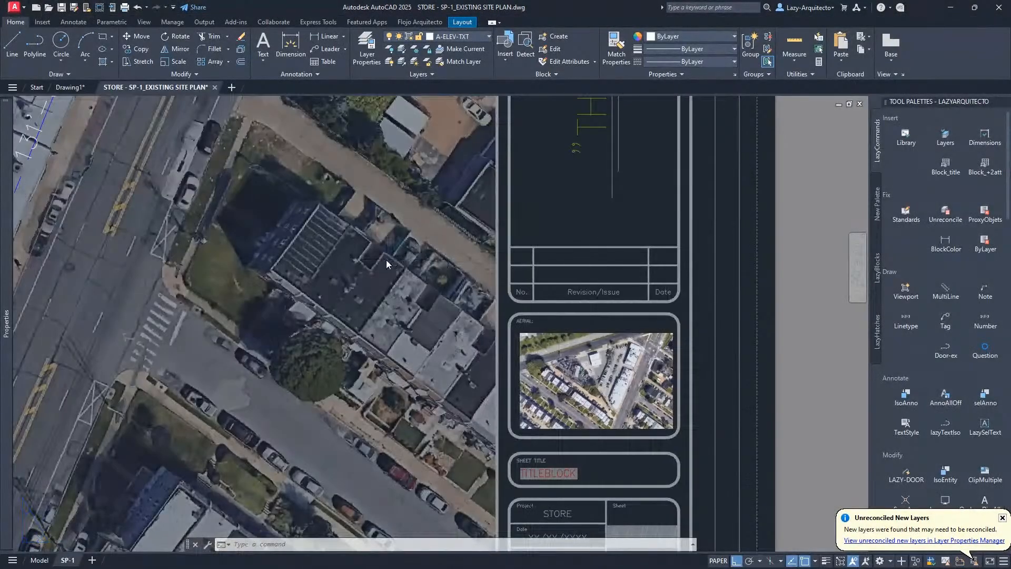
pyautogui.scroll(-2, 387, 260)
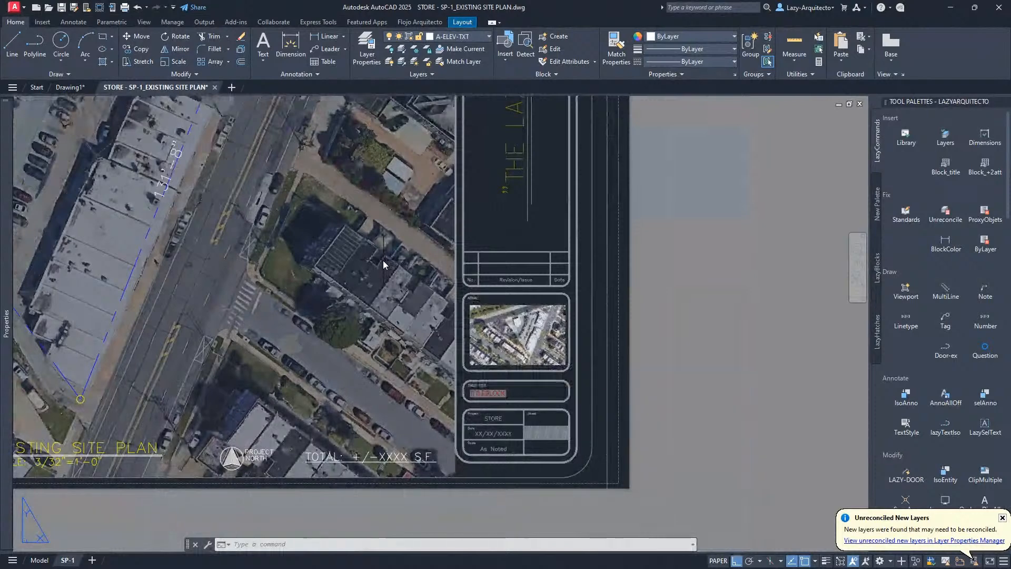
pyautogui.moveTo(193, 197); pyautogui.dragTo(277, 224, button='middle')
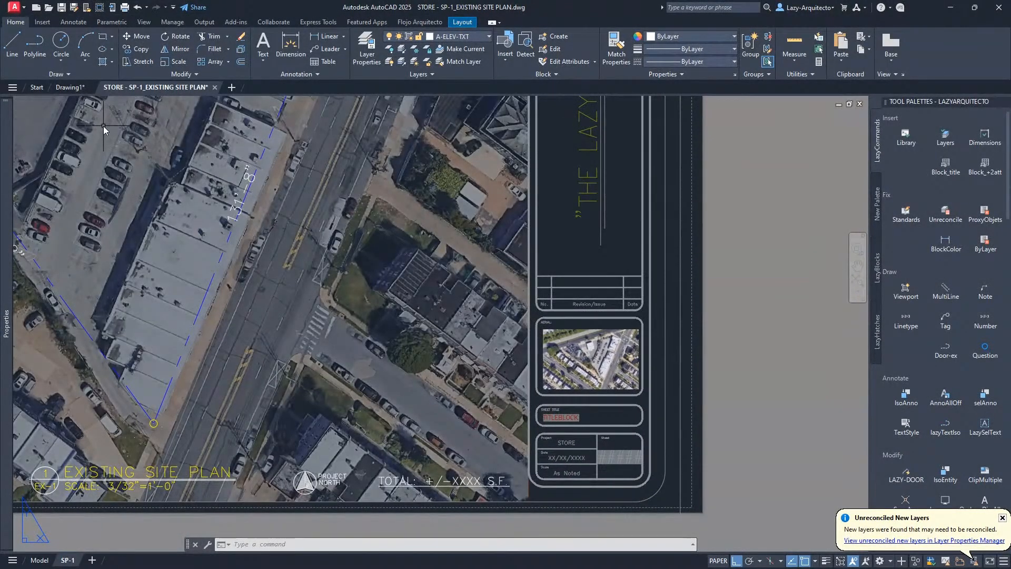
pyautogui.click(215, 87)
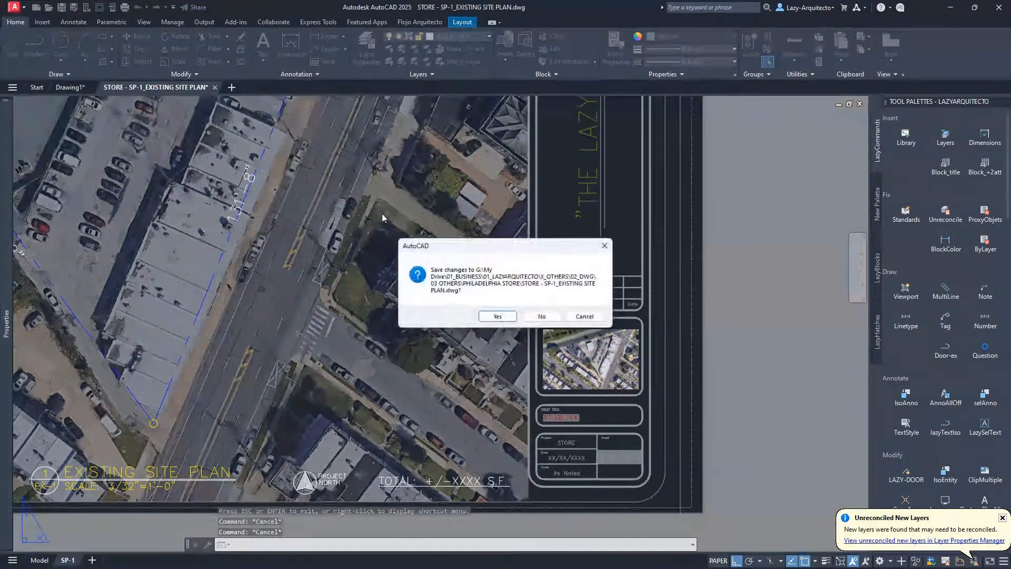
pyautogui.click(497, 316)
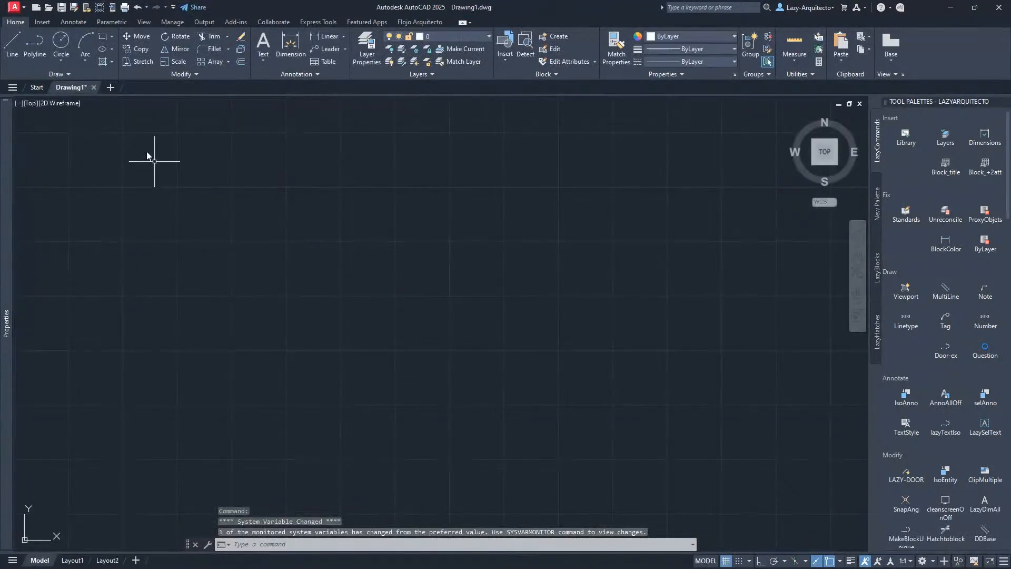
pyautogui.click(95, 87)
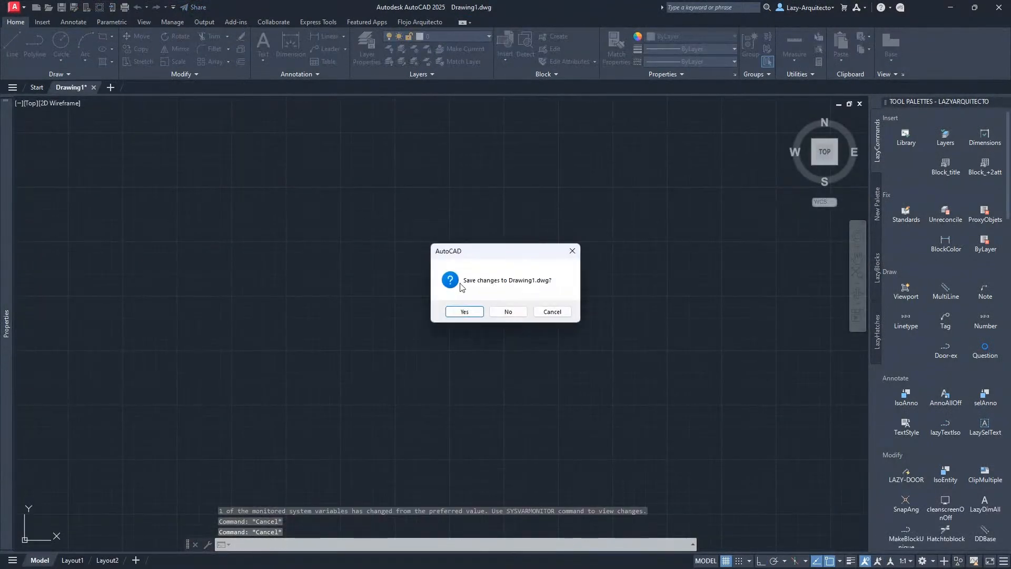
pyautogui.click(504, 313)
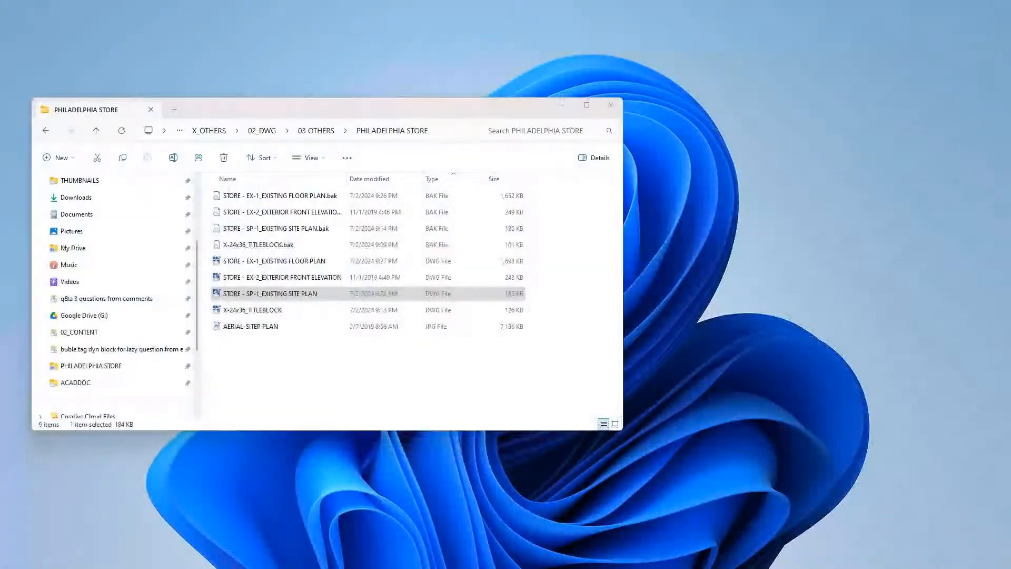
# Step: Open STORE - EX-2_EXTERIOR FRONT ELEVATION from the store folder, tick Always perform my current choice, and close the missing SHX files dialog
pyautogui.click(284, 293)
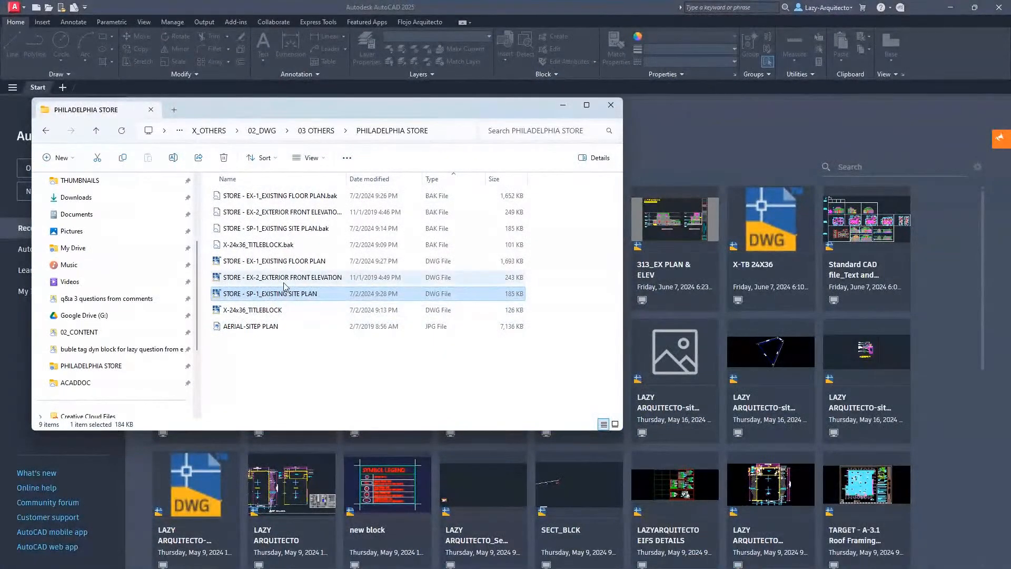
pyautogui.doubleClick(283, 277)
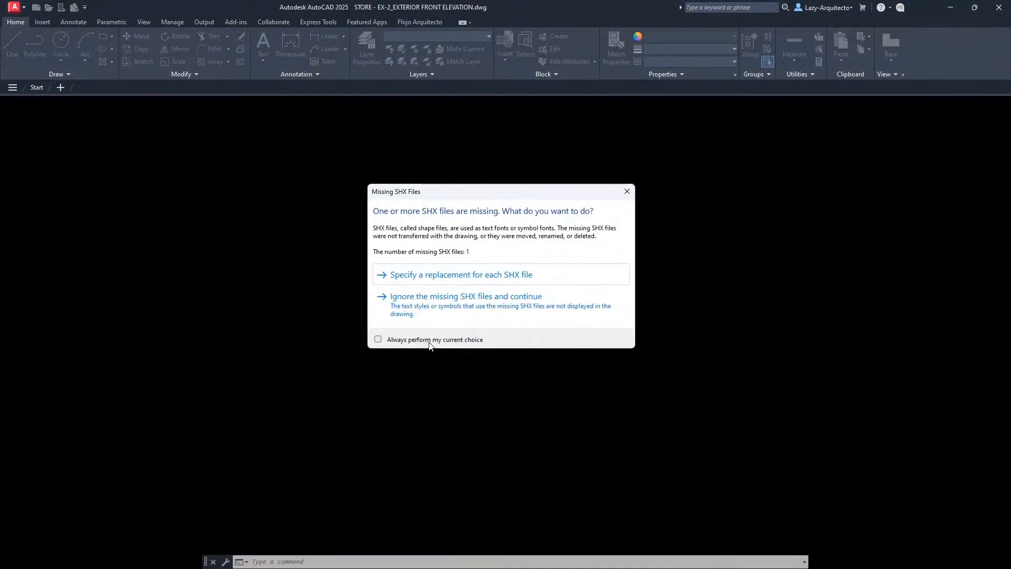
pyautogui.click(378, 339)
pyautogui.click(628, 191)
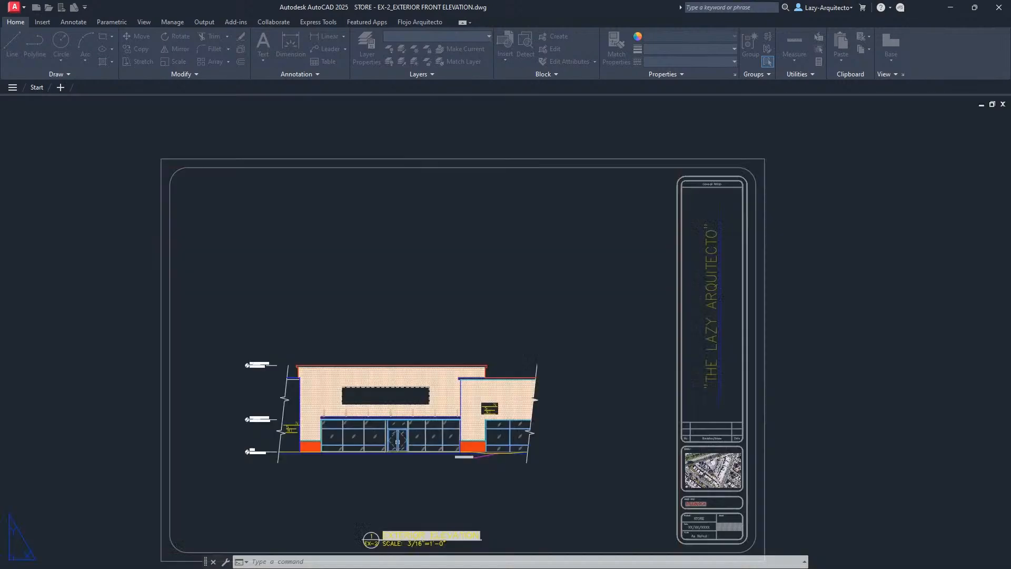
# Step: Examine the corner of the aerial image in the EX-2 title block with a test selection, clear it, and return to the full sheet
pyautogui.scroll(2, 402, 293)
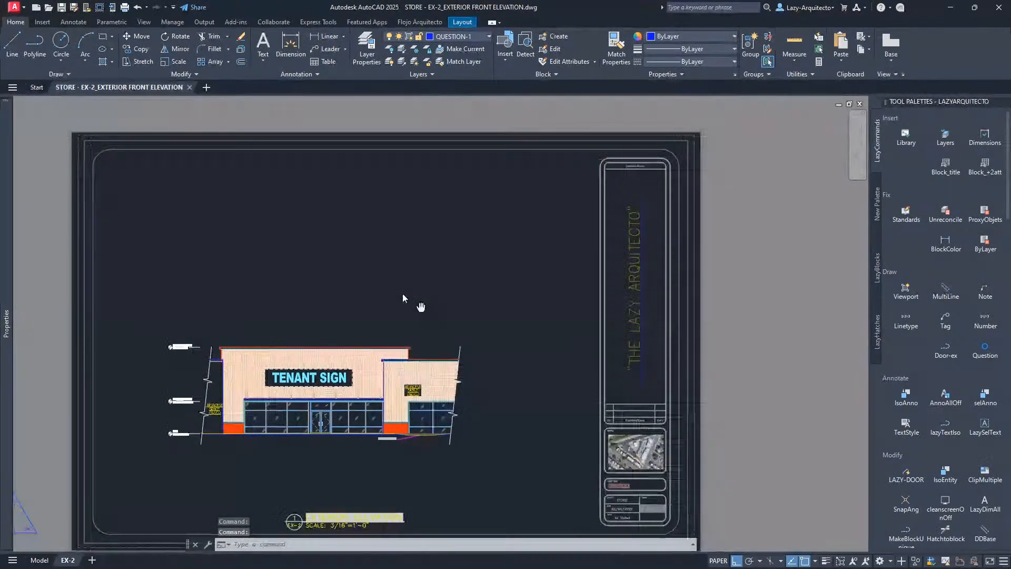
pyautogui.scroll(5, 610, 450)
pyautogui.scroll(4, 431, 300)
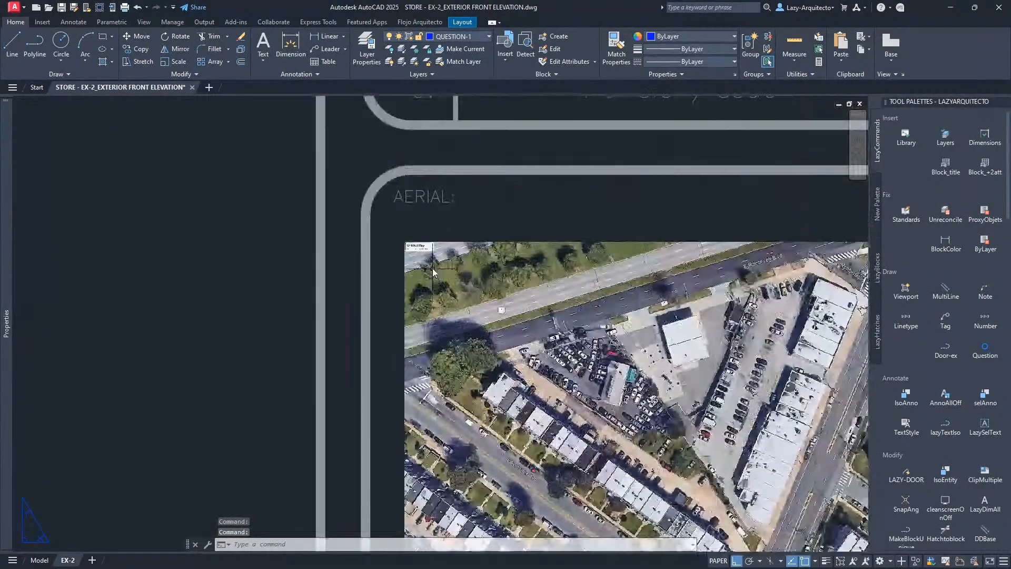
pyautogui.click(421, 240)
pyautogui.click(400, 277)
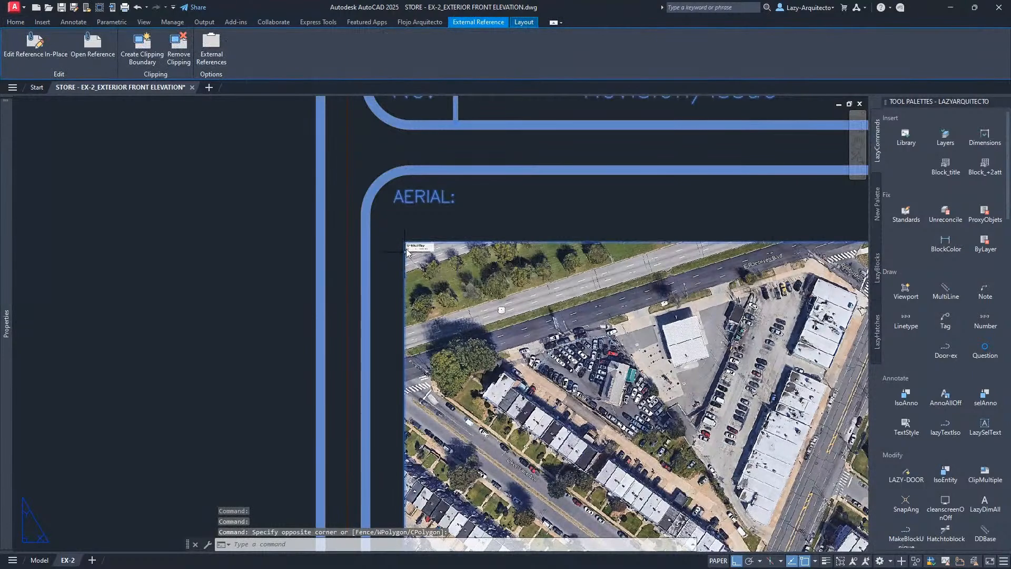
pyautogui.scroll(6, 406, 243)
pyautogui.press('Escape')
pyautogui.scroll(-6, 406, 243)
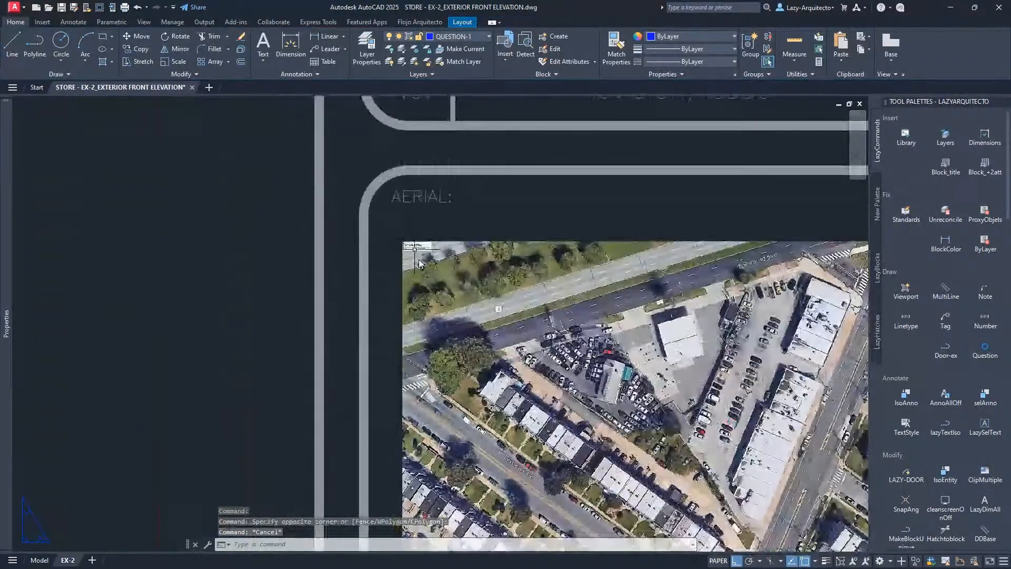
pyautogui.scroll(-6, 434, 291)
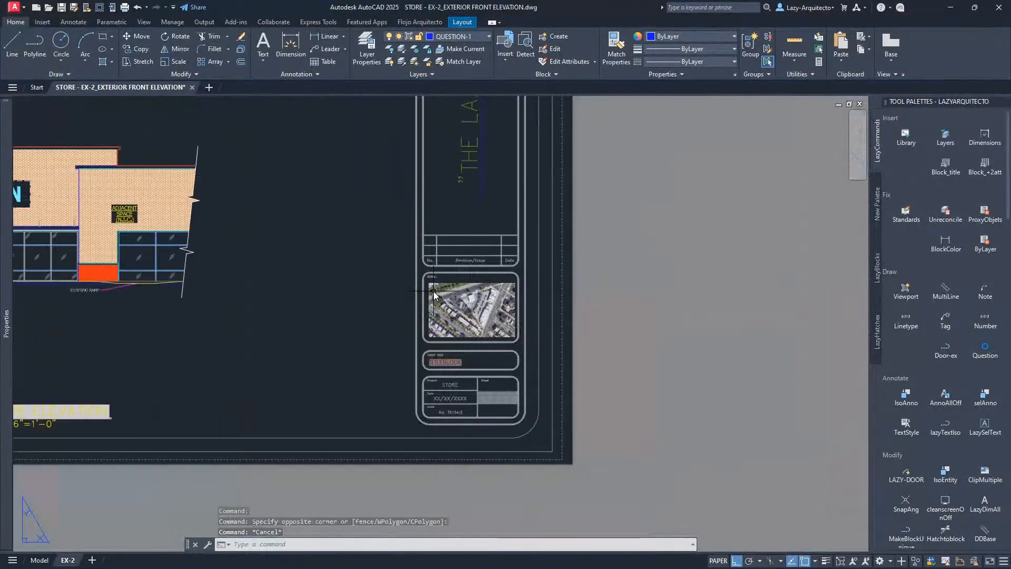
pyautogui.moveTo(390, 278); pyautogui.dragTo(481, 314, button='middle')
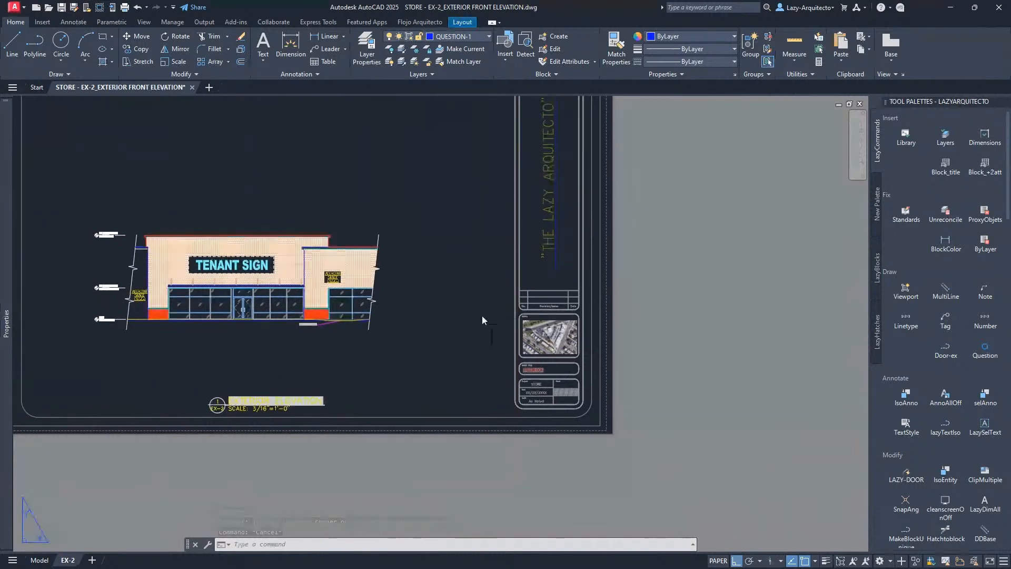
pyautogui.middleClick(483, 312)
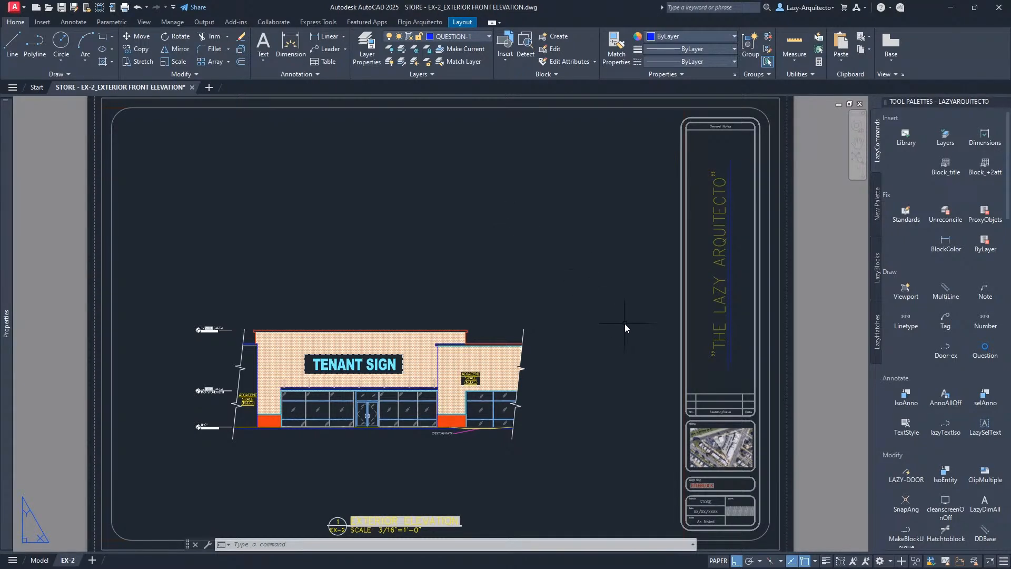
# Step: Look at the whole aerial image on EX-2 once more, return to the full sheet, and switch to the PHILADELPHIA STORE folder
pyautogui.scroll(6, 773, 465)
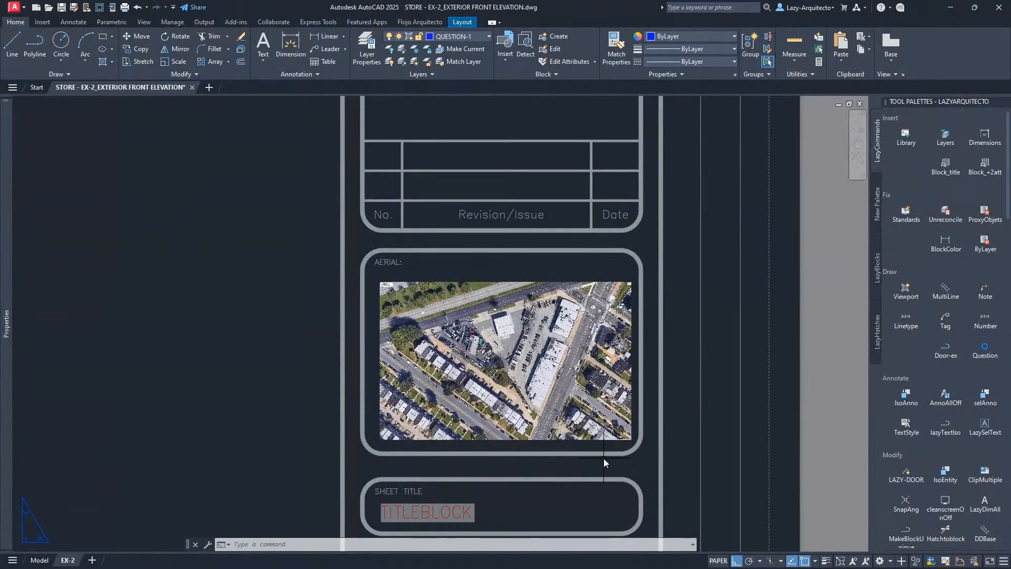
pyautogui.middleClick(569, 359)
pyautogui.middleClick(569, 359)
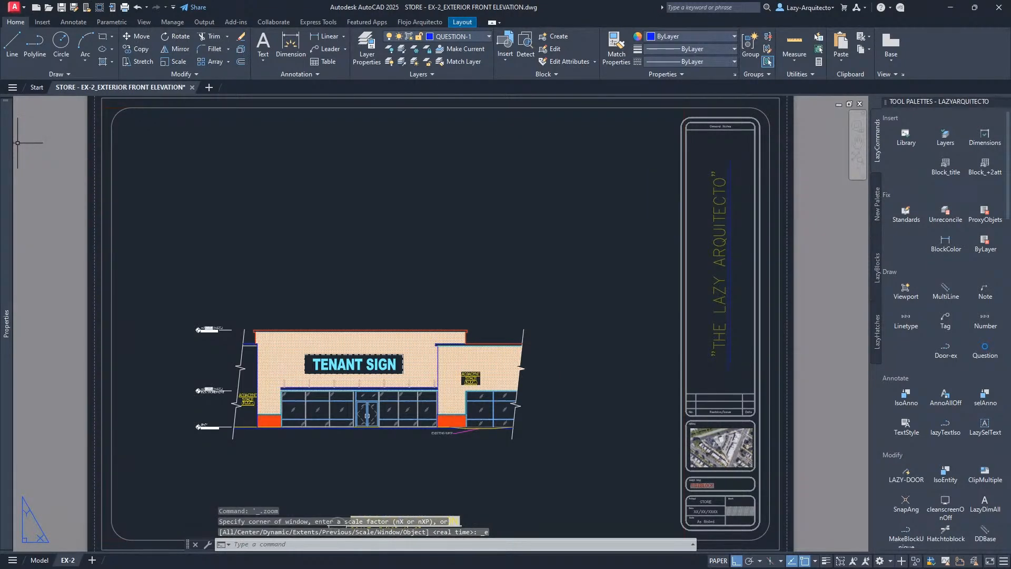
pyautogui.hotkey('alt', 'Tab')
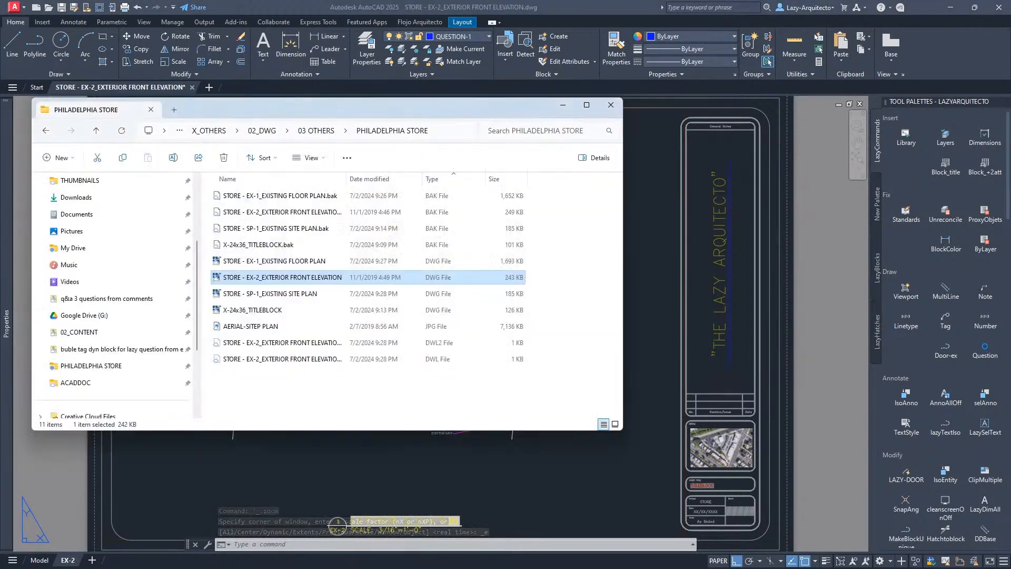
# Step: Open the STORE - SP-1_EXISTING SITE PLAN drawing from the store folder and show its full sheet
pyautogui.doubleClick(264, 262)
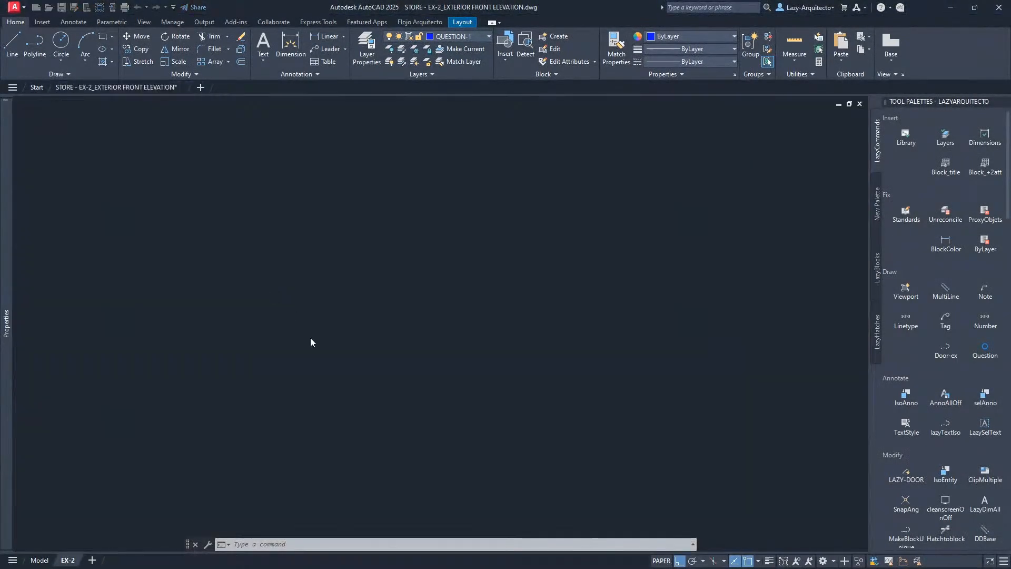
pyautogui.scroll(5, 358, 357)
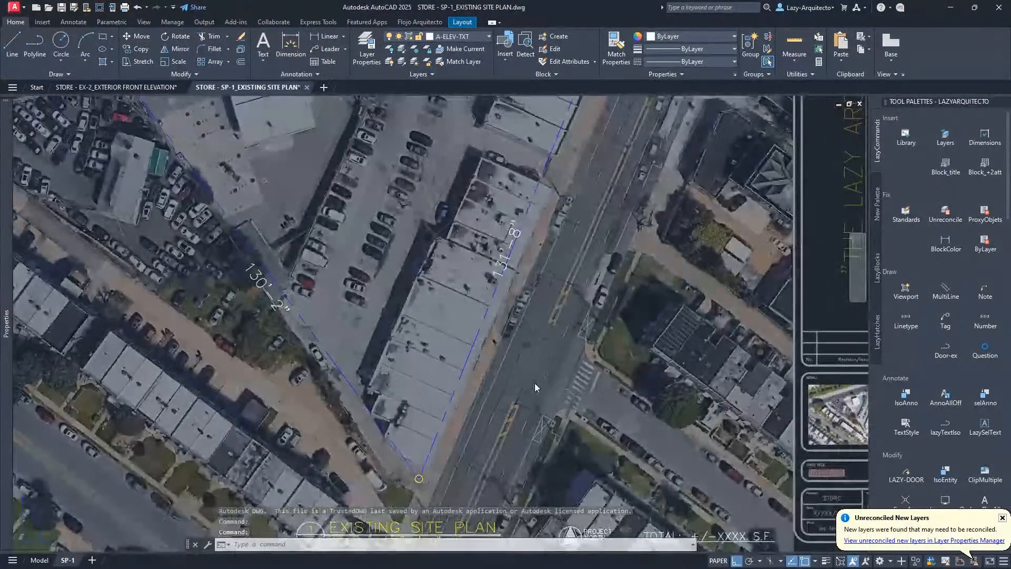
pyautogui.scroll(-4, 491, 351)
pyautogui.scroll(3, 485, 343)
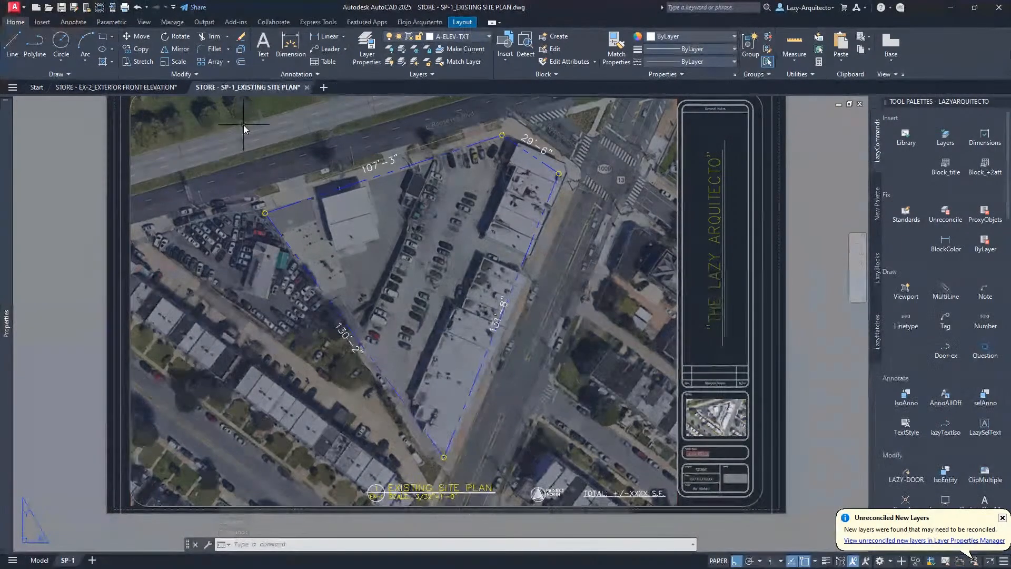
# Step: Look through the layers offered for the dimension layer override in SP-1 and leave it on Use Current
pyautogui.click(86, 23)
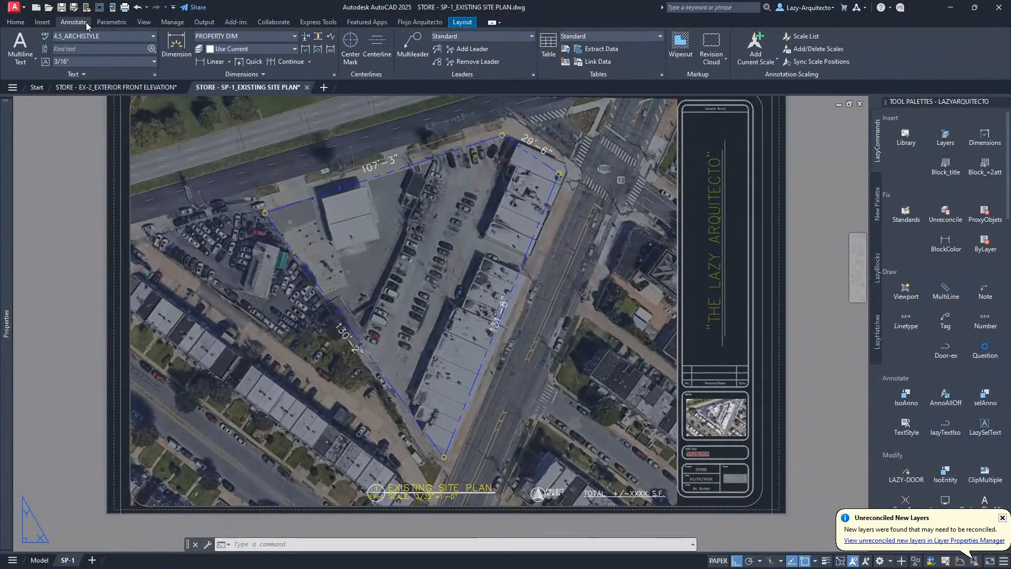
pyautogui.moveTo(169, 163); pyautogui.dragTo(166, 178, button='middle')
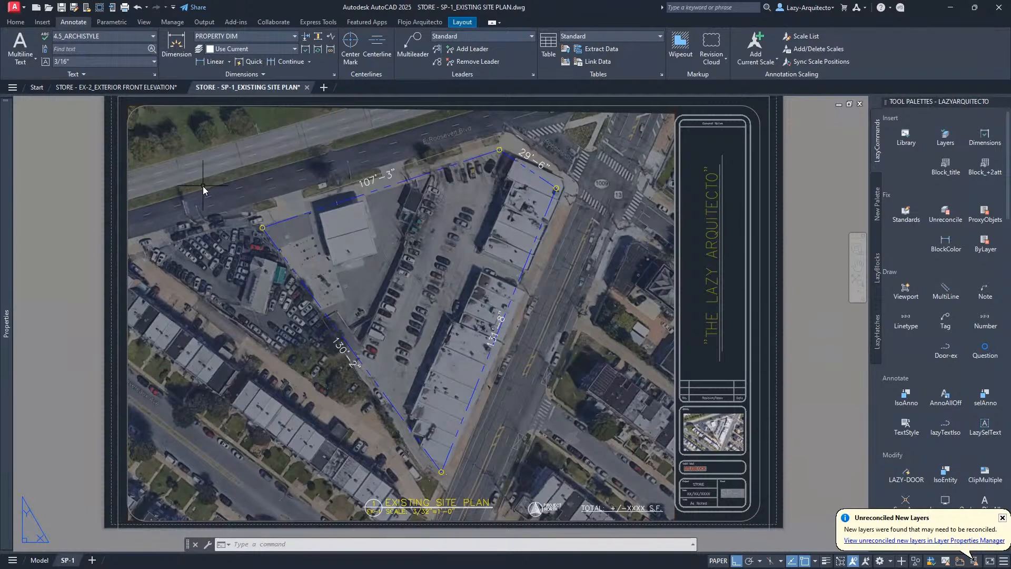
pyautogui.moveTo(207, 196)
pyautogui.mouseDown(button='middle')
pyautogui.moveTo(222, 237)
pyautogui.moveTo(229, 192)
pyautogui.mouseUp(button='middle')
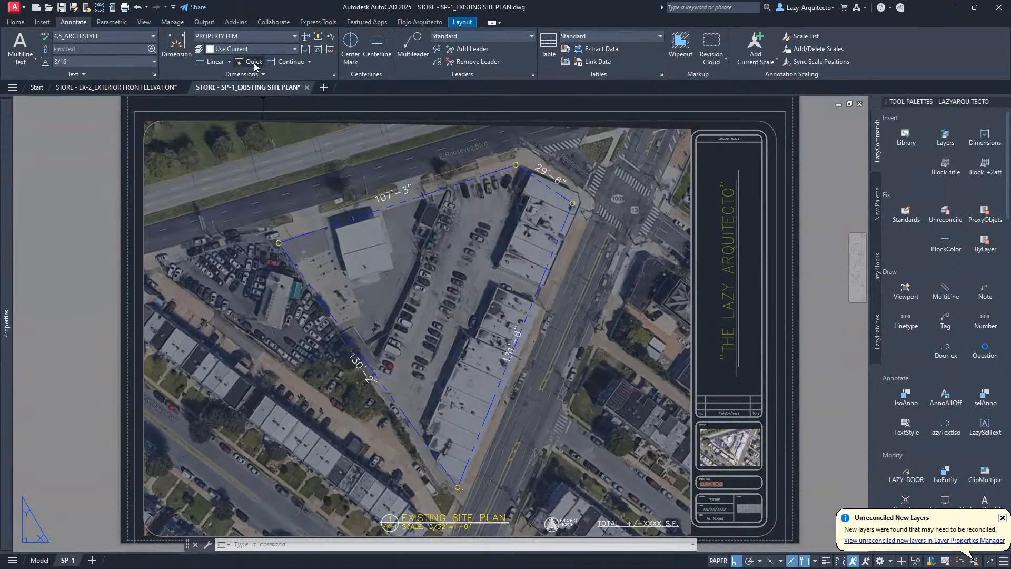
pyautogui.click(248, 50)
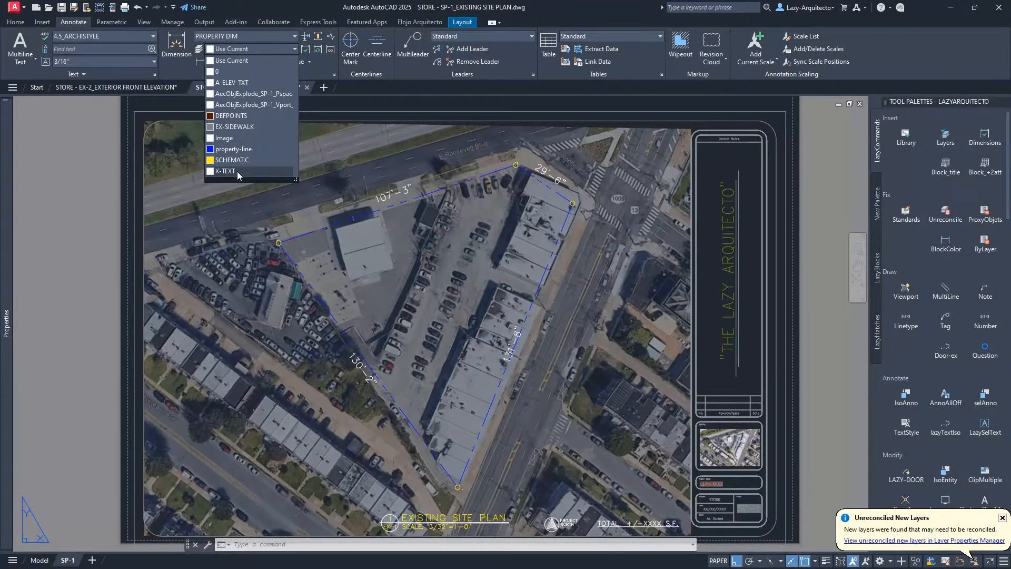
pyautogui.click(152, 185)
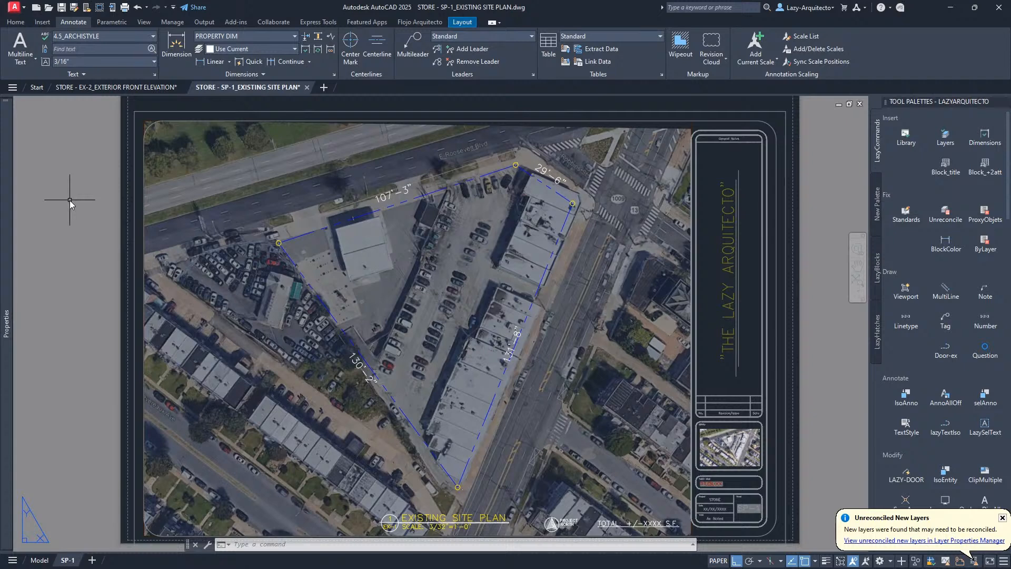
# Step: Create a new layer named DIMENSION in the site plan drawing and close the layer manager
pyautogui.write('LA')
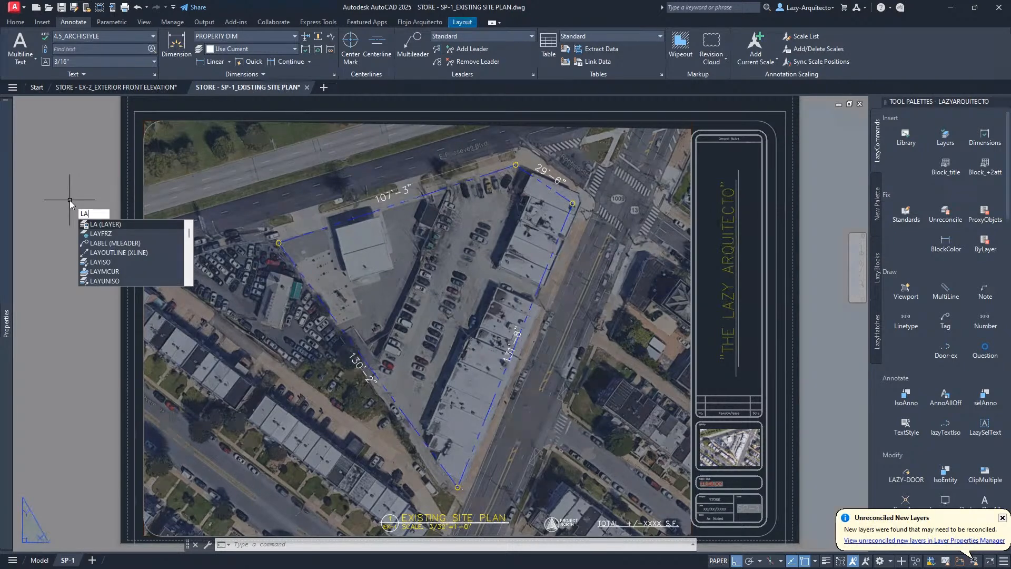
pyautogui.press('Return')
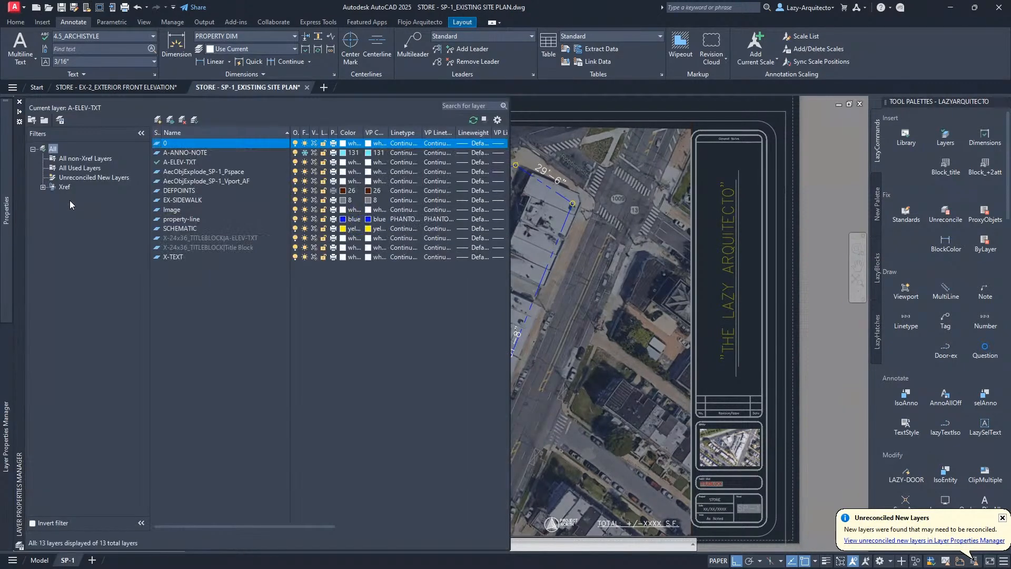
pyautogui.click(158, 120)
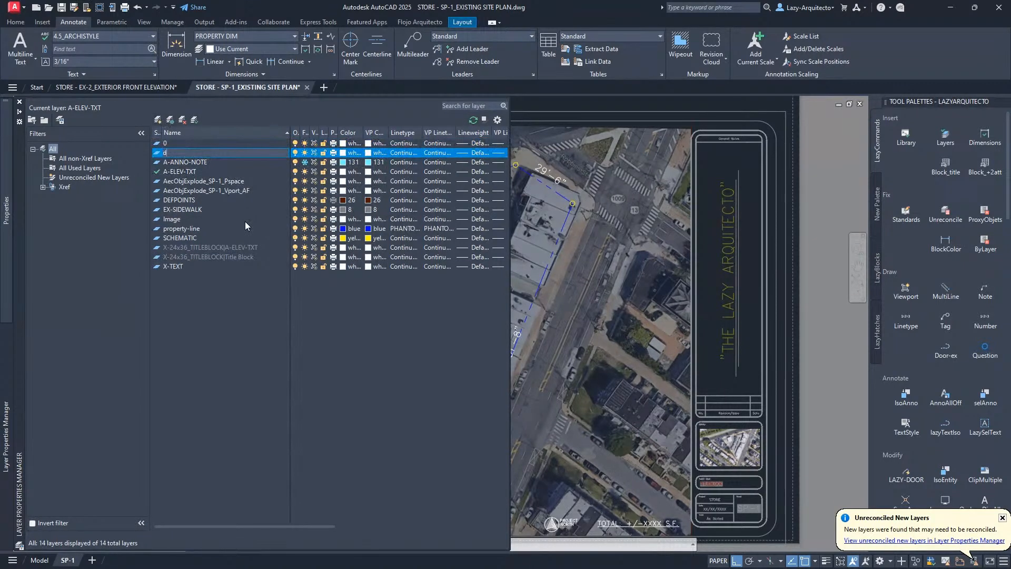
pyautogui.write('DIMENSION')
pyautogui.press('Return')
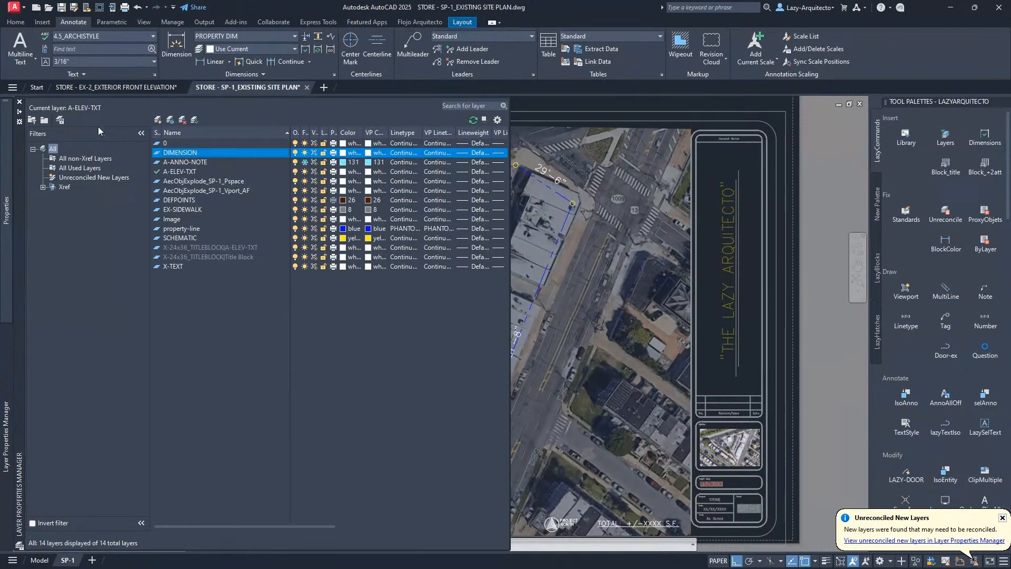
pyautogui.click(19, 102)
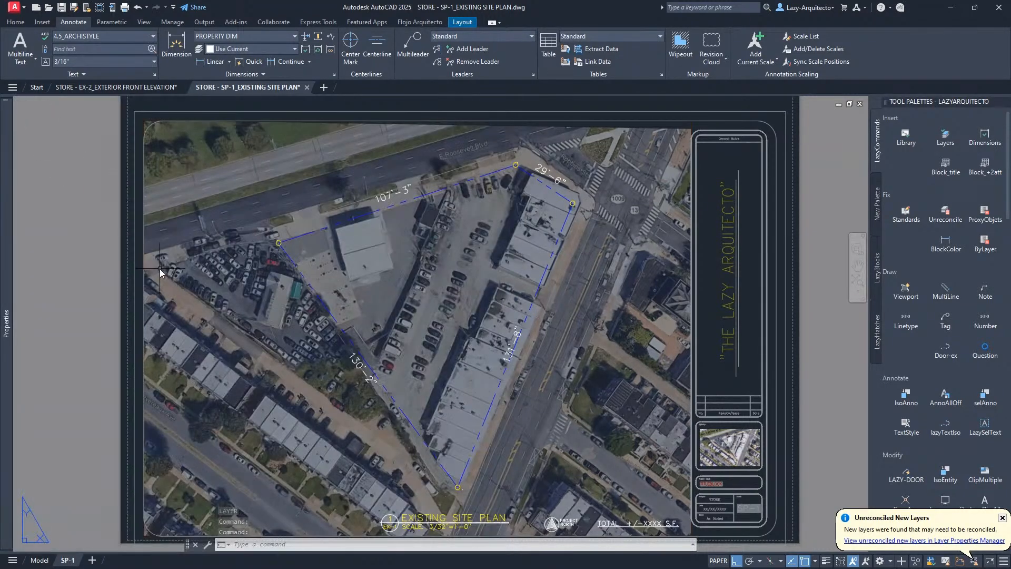
# Step: In model space, place a horizontal linear dimension about 23'-0" long in the empty area beside the aerial image and check its layer
pyautogui.click(40, 559)
pyautogui.moveTo(147, 428); pyautogui.dragTo(262, 406, button='middle')
pyautogui.write('D')
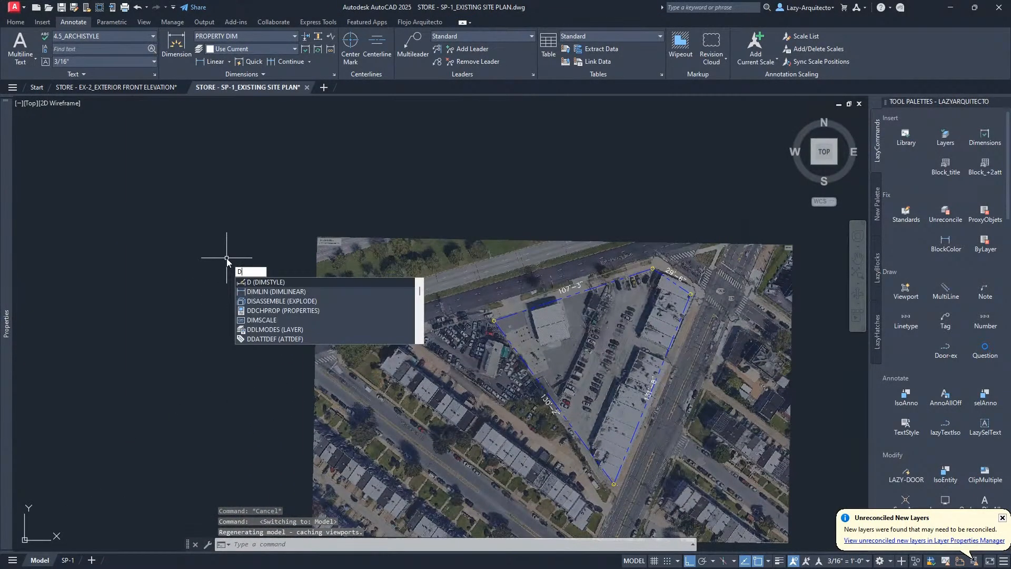
pyautogui.write('IMLI')
pyautogui.press('Return')
pyautogui.click(211, 232)
pyautogui.click(242, 233)
pyautogui.click(239, 308)
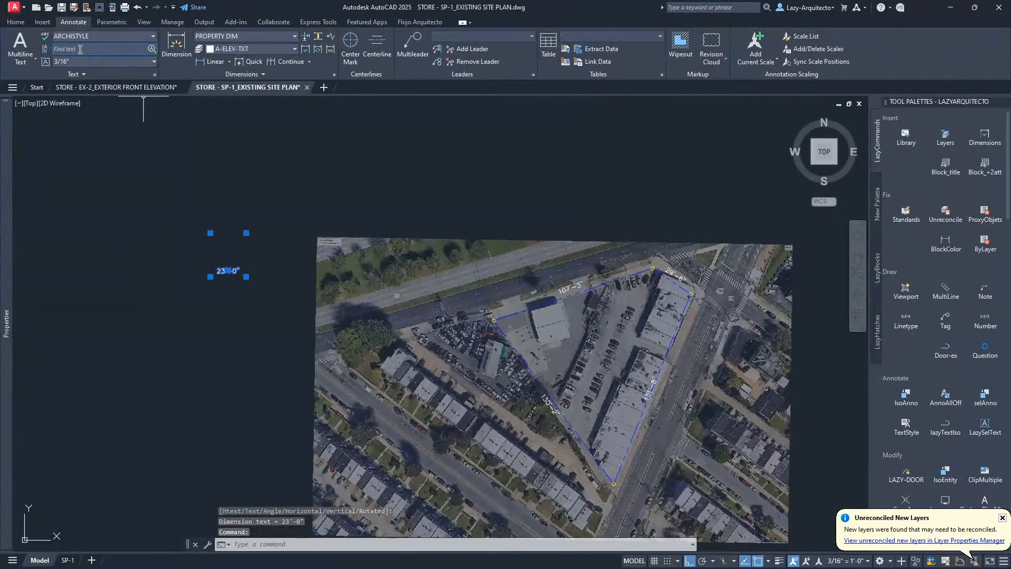
pyautogui.click(16, 22)
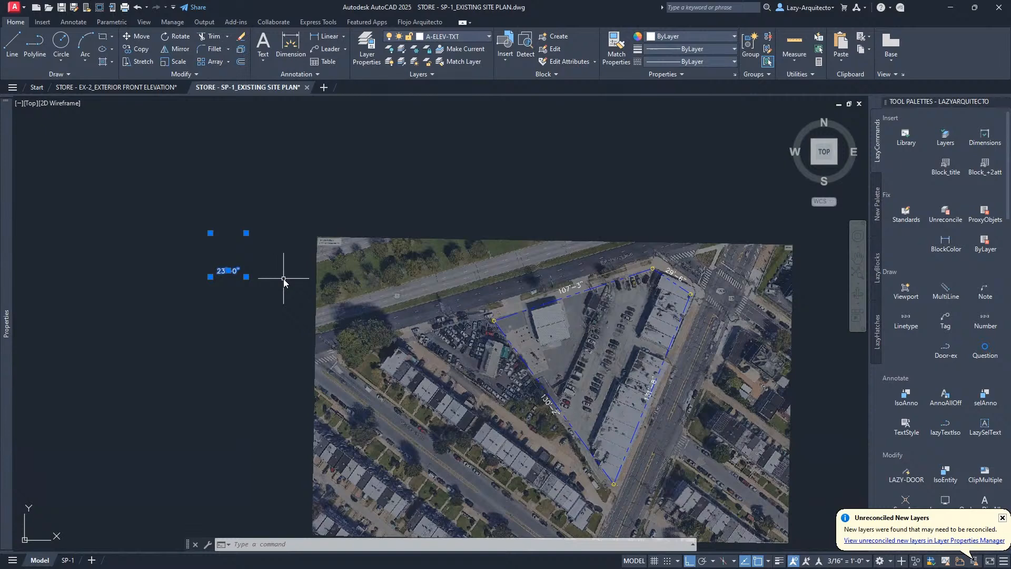
pyautogui.press('Escape')
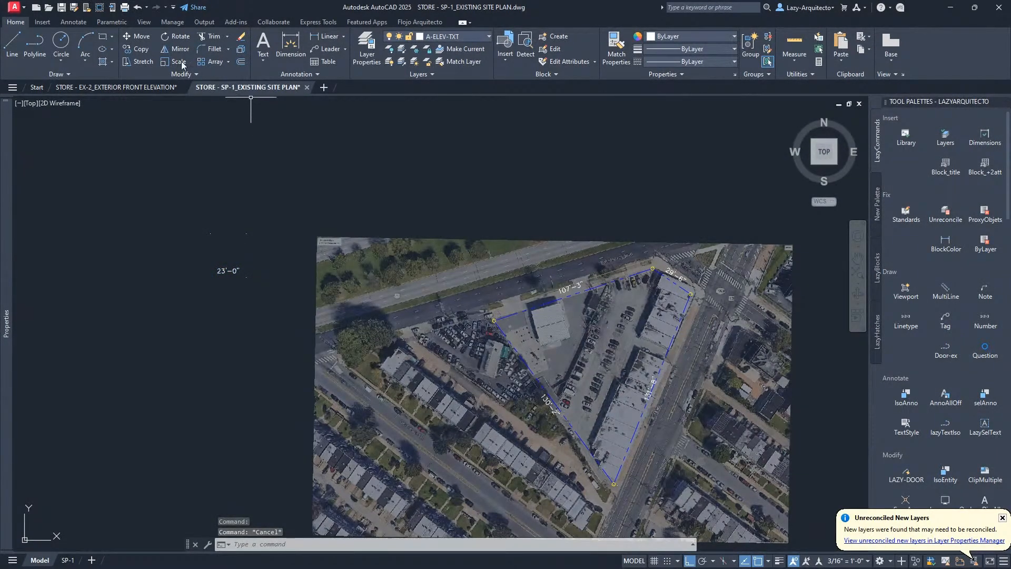
# Step: Set the dimension layer override to the DIMENSION layer so new dimensions use it
pyautogui.click(73, 22)
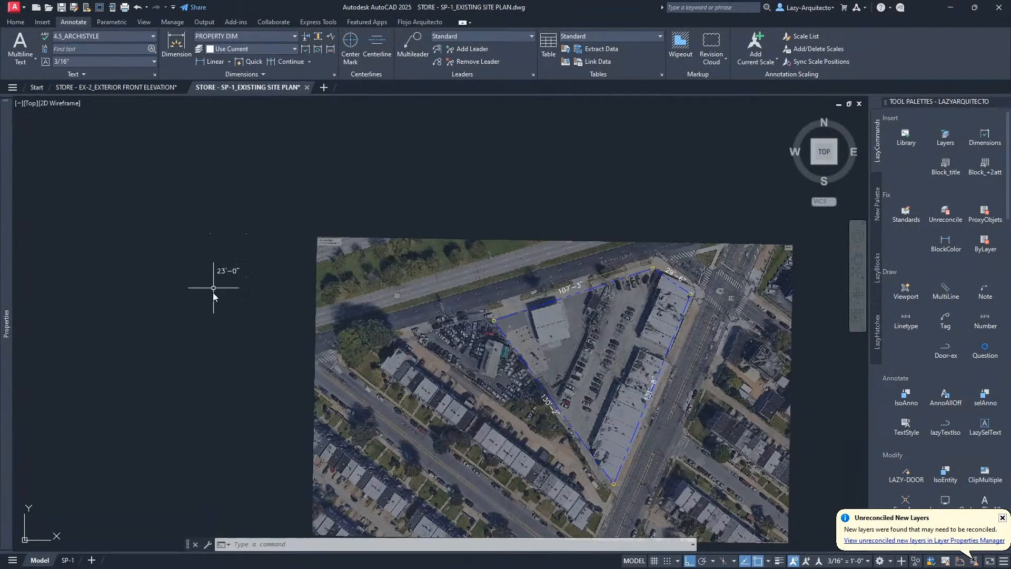
pyautogui.click(239, 49)
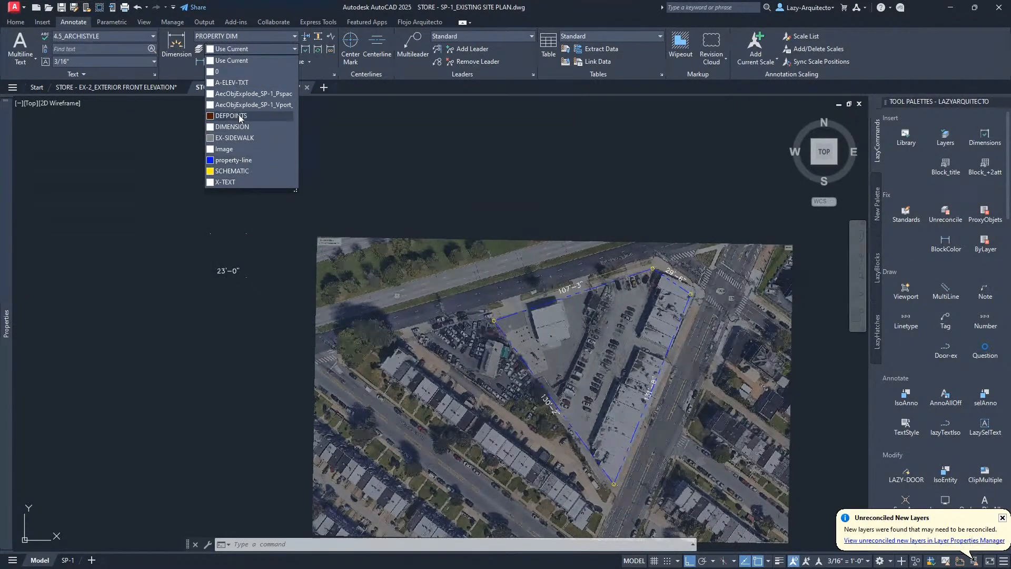
pyautogui.click(240, 126)
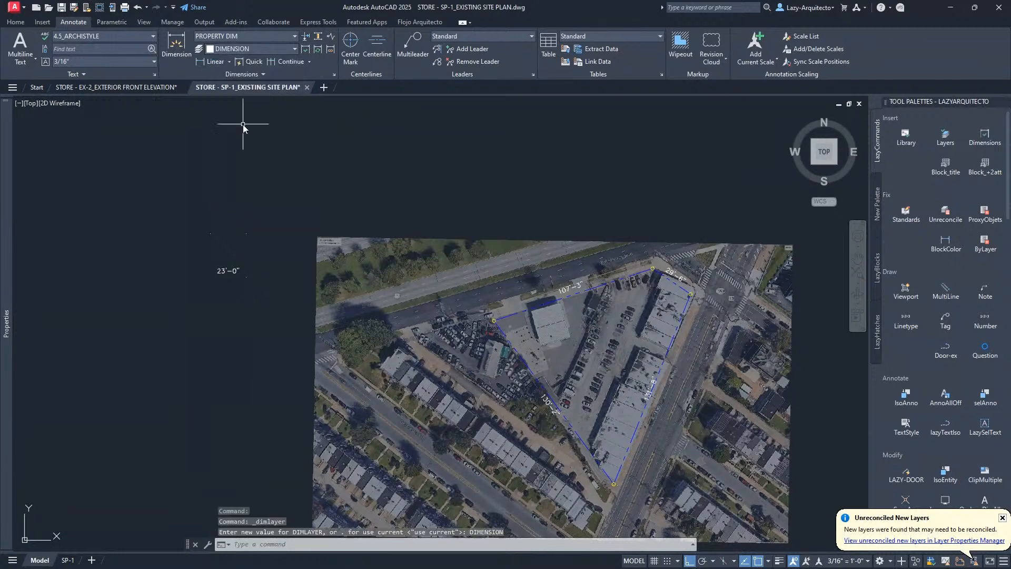
pyautogui.press('Escape')
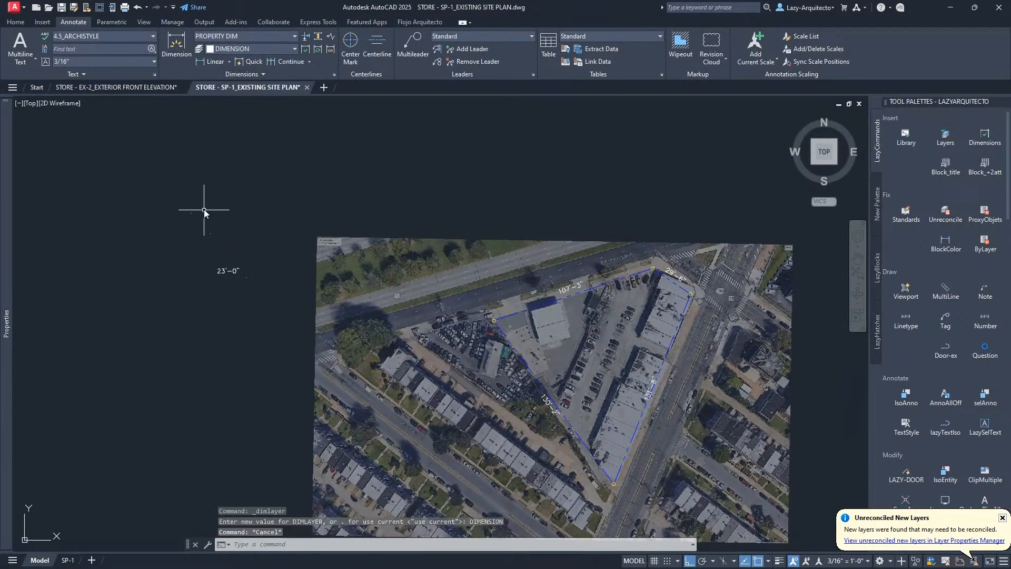
# Step: Place a second horizontal linear dimension about 33'-10" long above the first, check which layer it uses, and clear the selection
pyautogui.write('DLI')
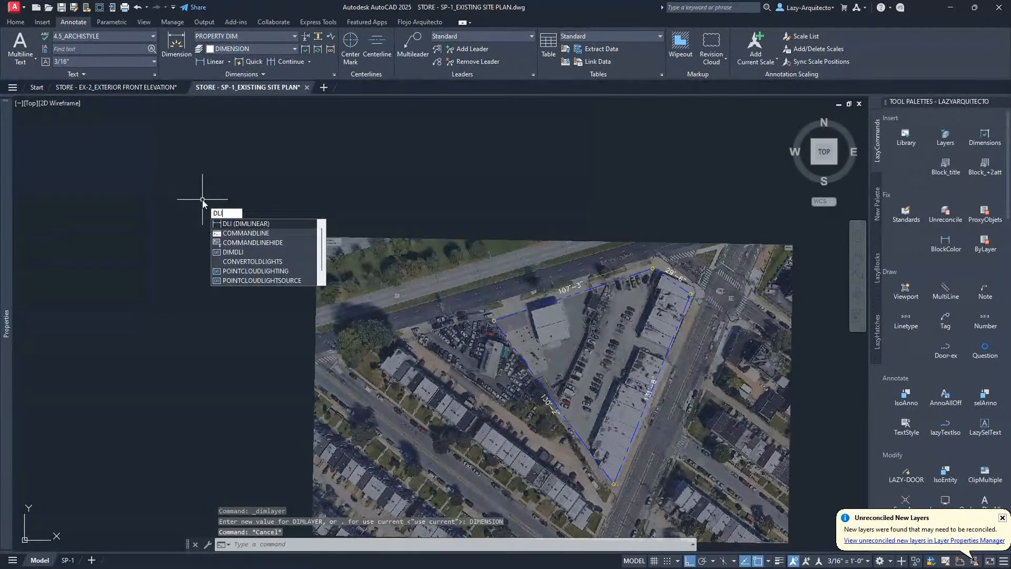
pyautogui.press('Return')
pyautogui.click(203, 190)
pyautogui.click(256, 192)
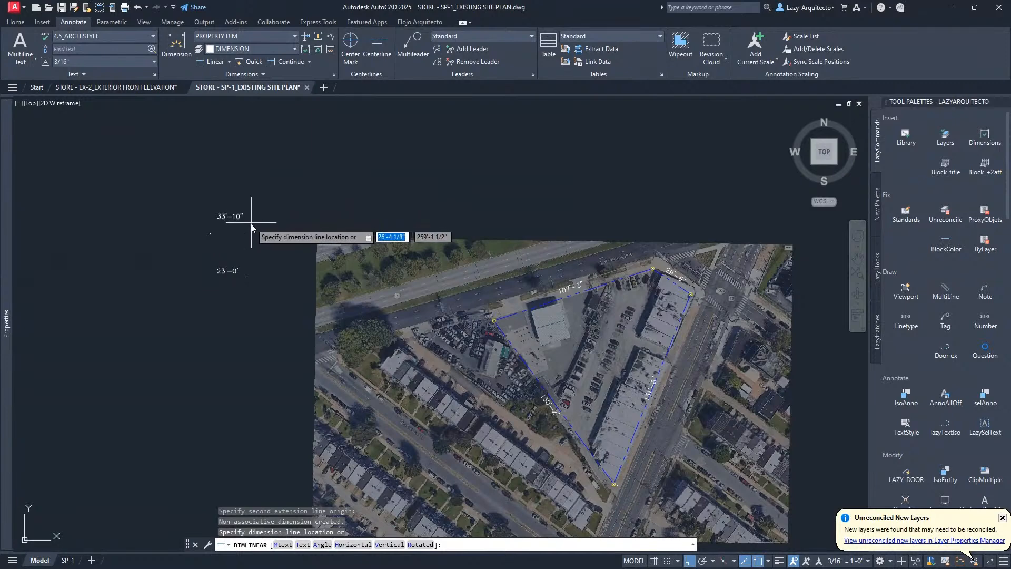
pyautogui.click(239, 215)
pyautogui.click(240, 216)
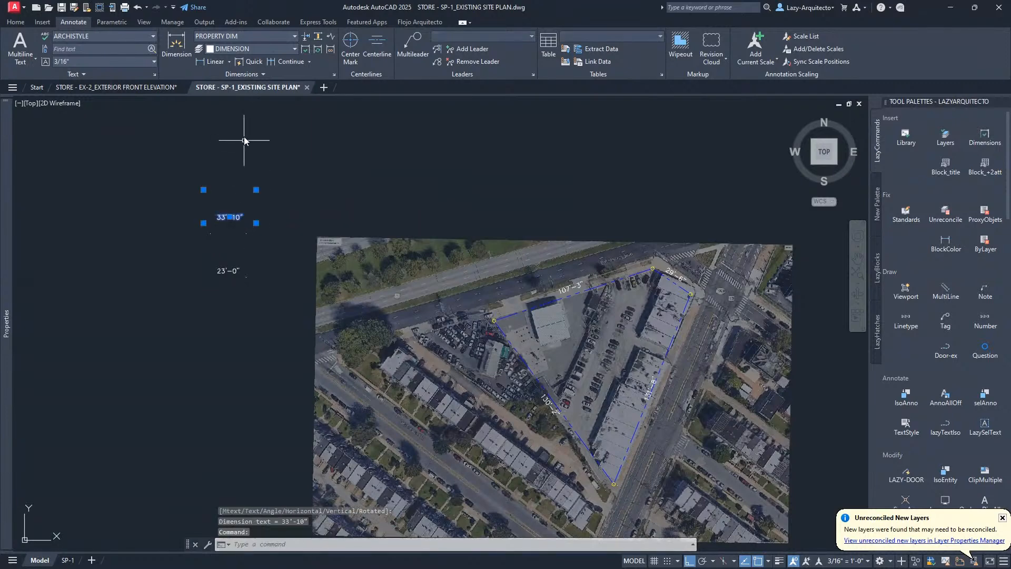
pyautogui.click(15, 21)
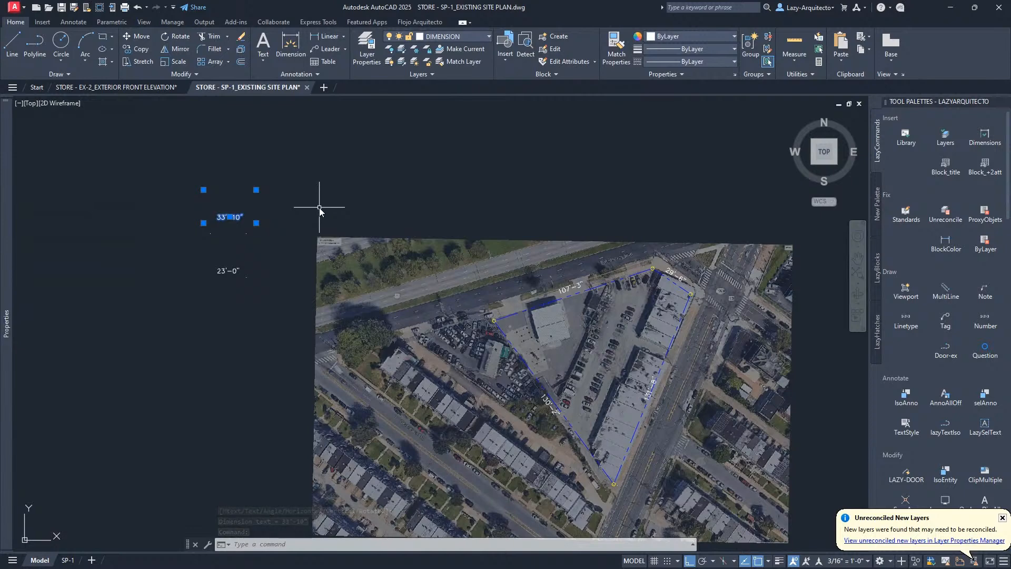
pyautogui.press('Escape')
# Step: Switch to the EX-2 drawing's model space, place a test linear dimension in the empty area beside the elevation, and select it
pyautogui.click(140, 88)
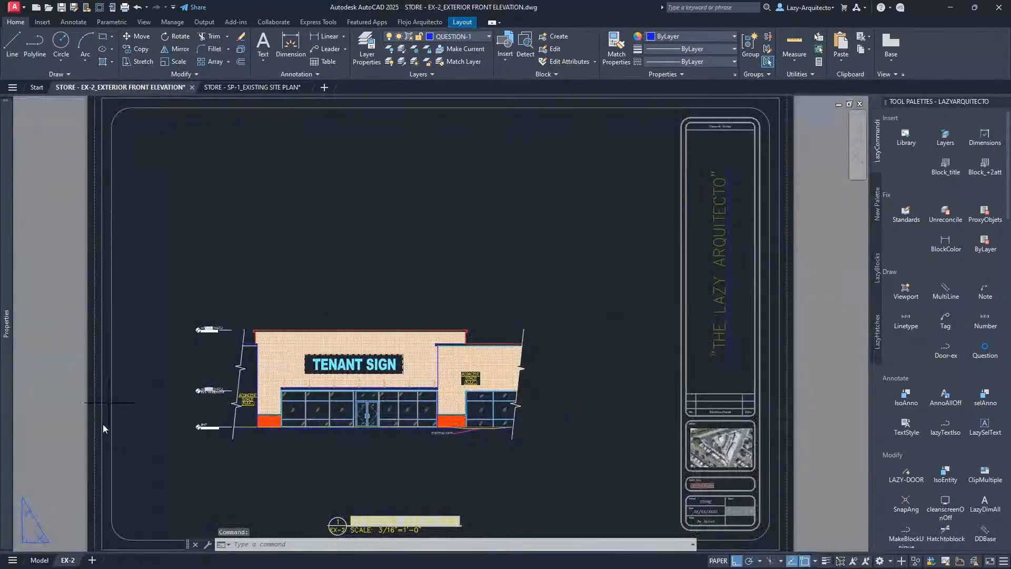
pyautogui.click(39, 559)
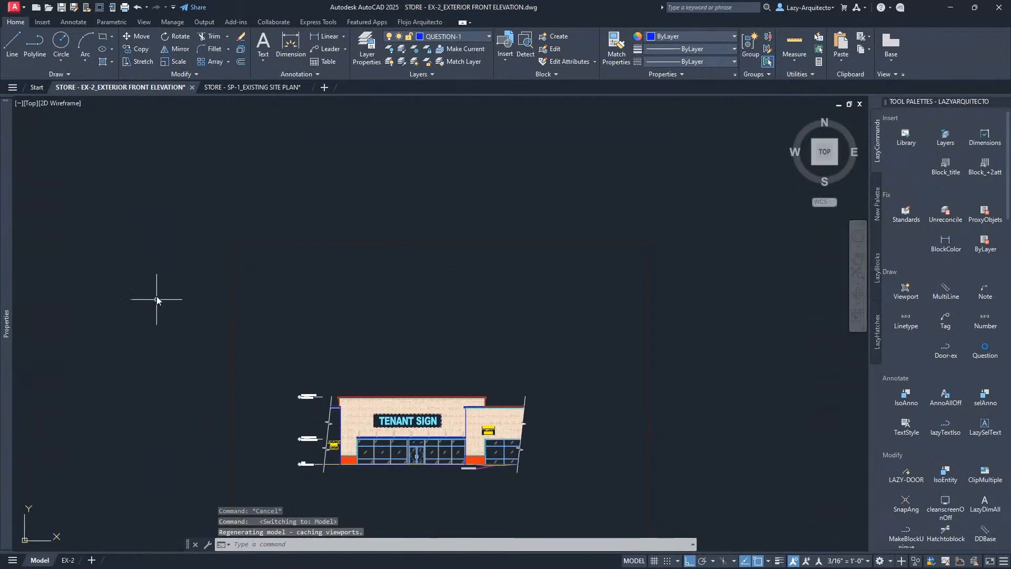
pyautogui.write('DLI')
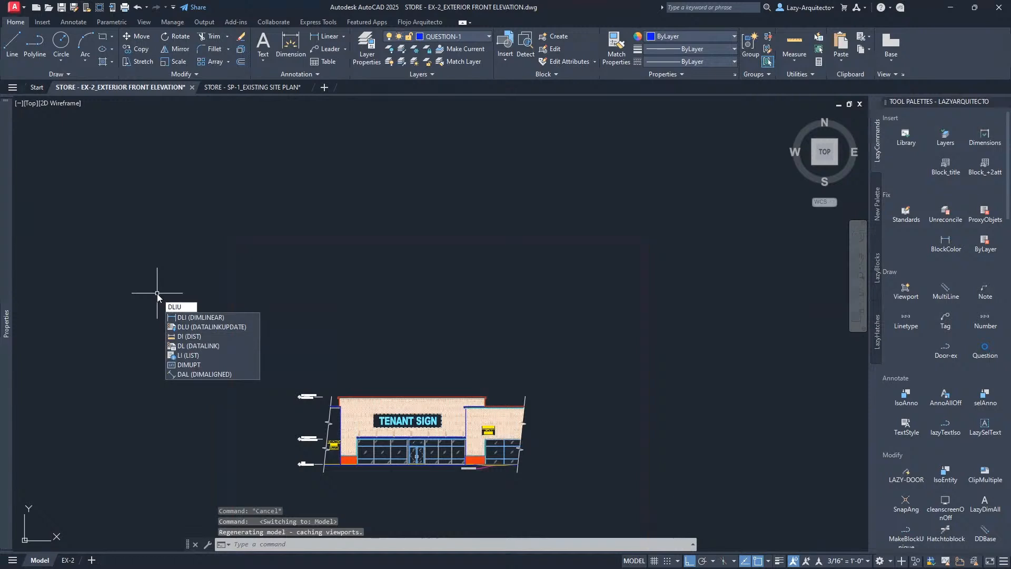
pyautogui.press('Return')
pyautogui.click(138, 272)
pyautogui.click(164, 271)
pyautogui.click(159, 318)
pyautogui.click(156, 315)
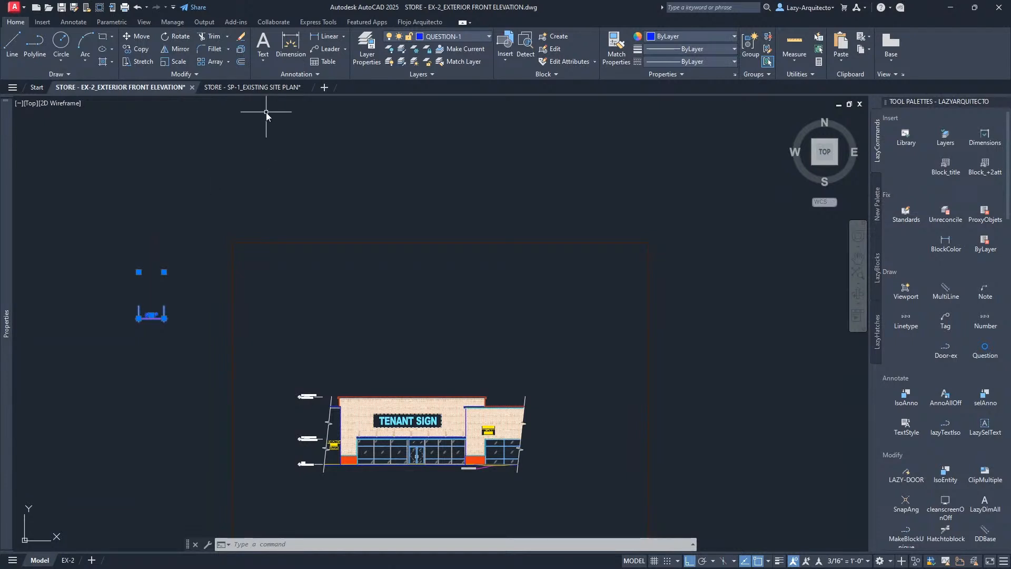
# Step: Check the dimension layer override in EX-2 and erase the test dimension
pyautogui.click(72, 22)
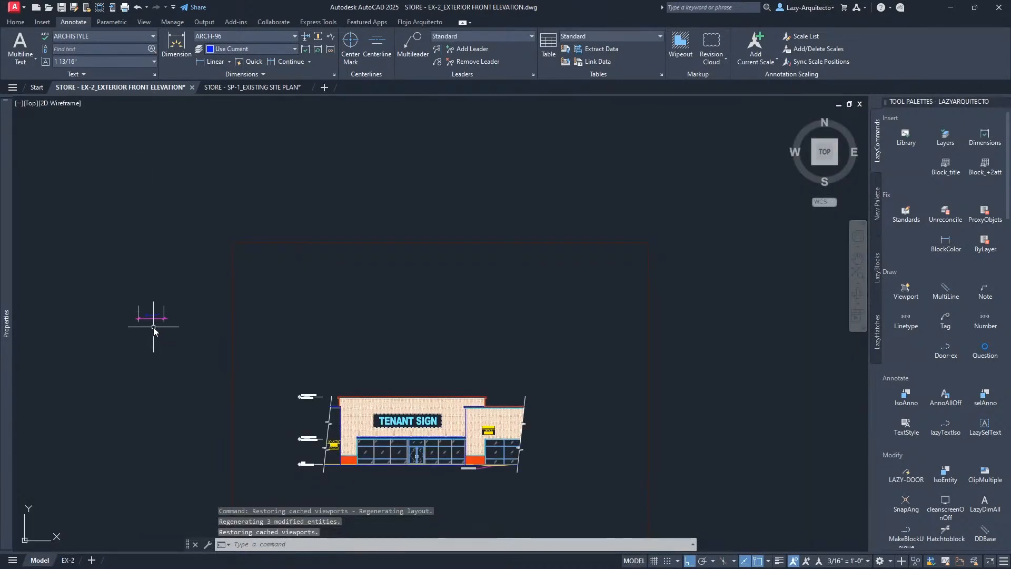
pyautogui.click(152, 328)
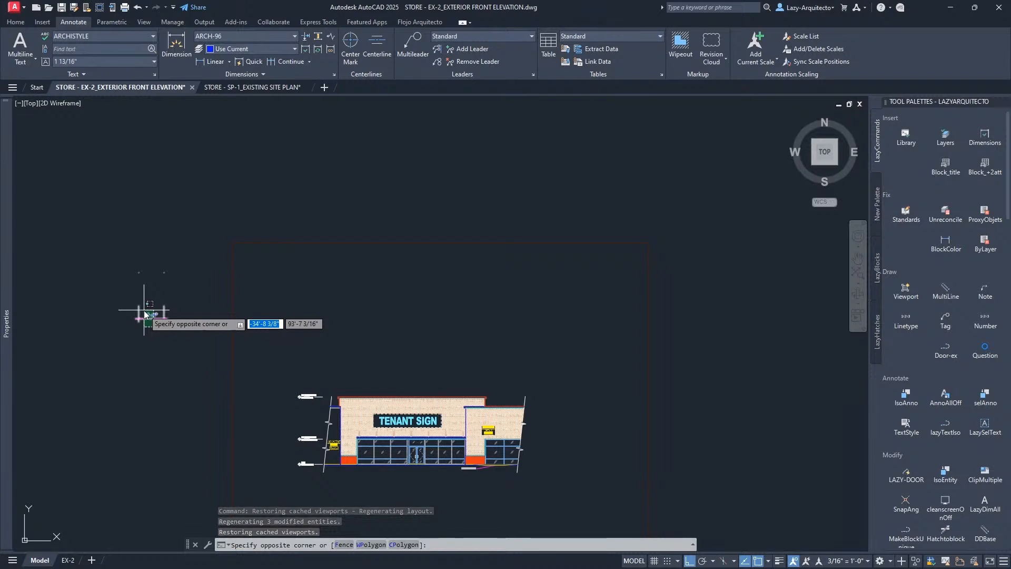
pyautogui.click(144, 311)
pyautogui.press('Delete')
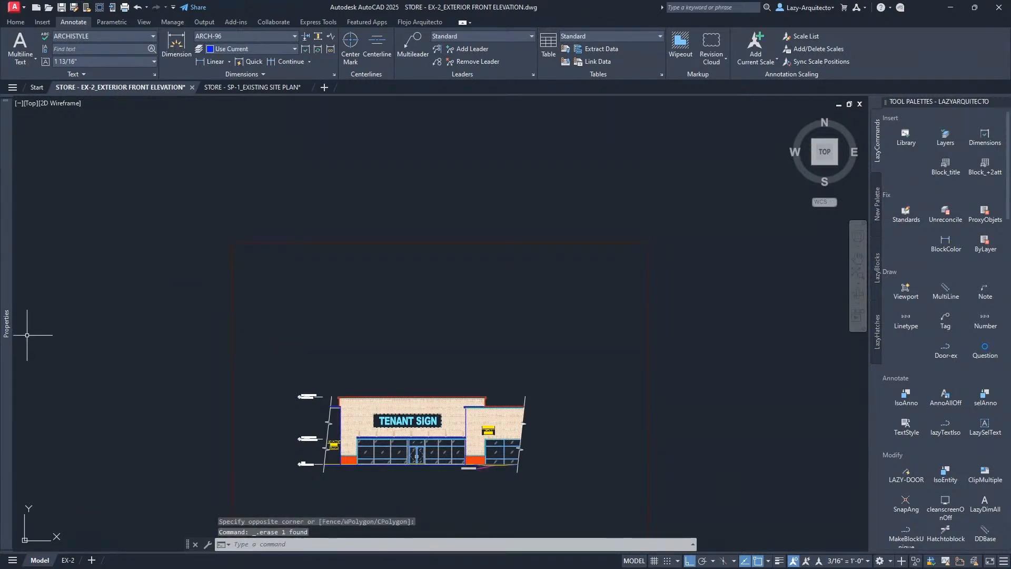
# Step: Open ACADDOC.LSP from the ACADDOC folder in File Explorer and duplicate its FRAME line onto a second line
pyautogui.hotkey('alt', 'Tab')
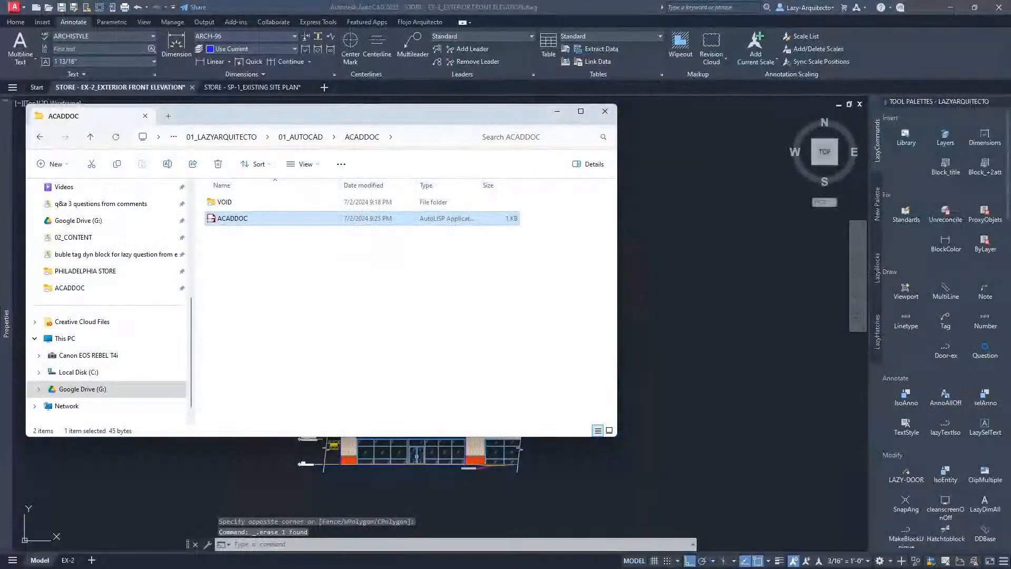
pyautogui.doubleClick(257, 220)
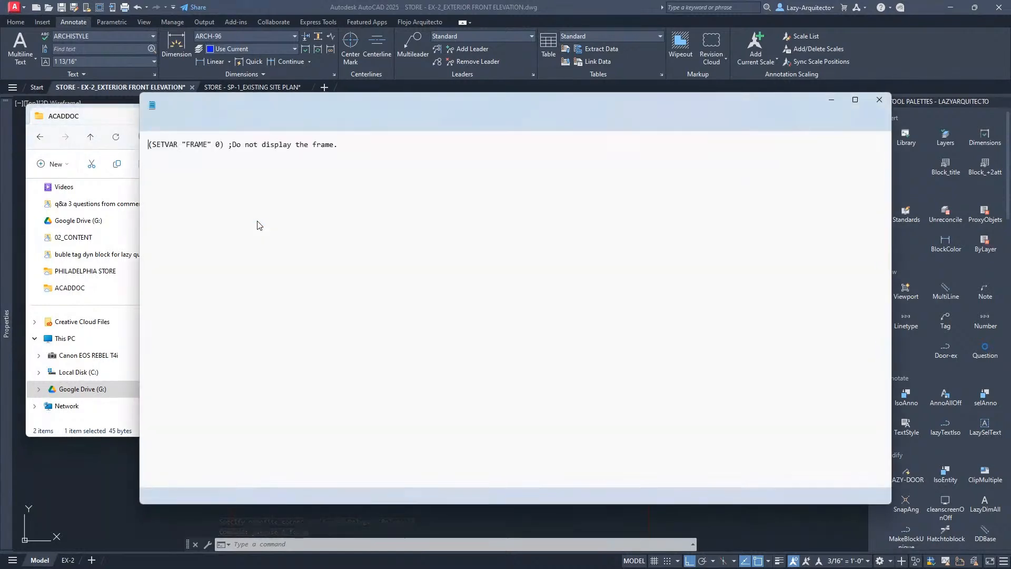
pyautogui.click(341, 145)
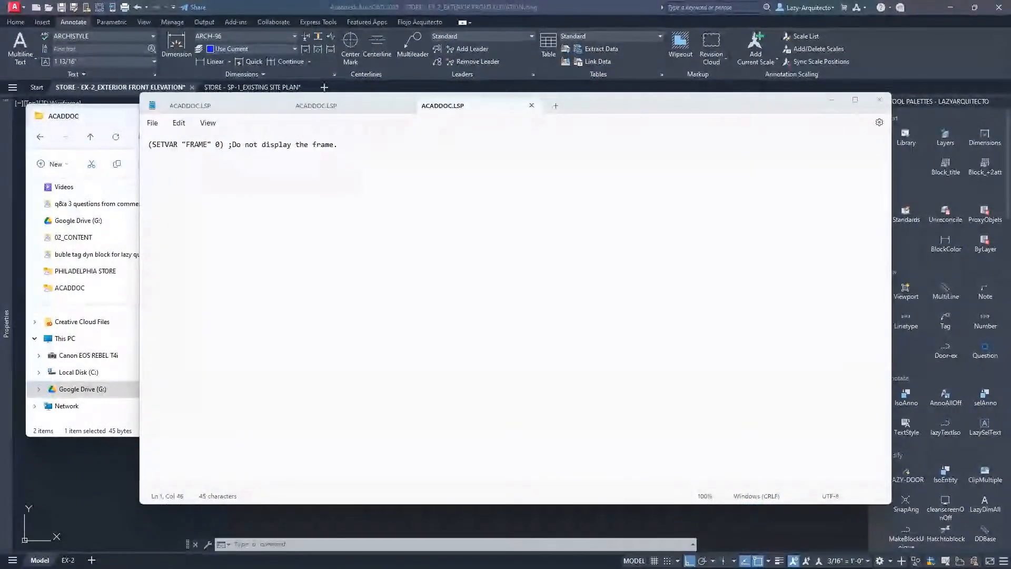
pyautogui.click(295, 149)
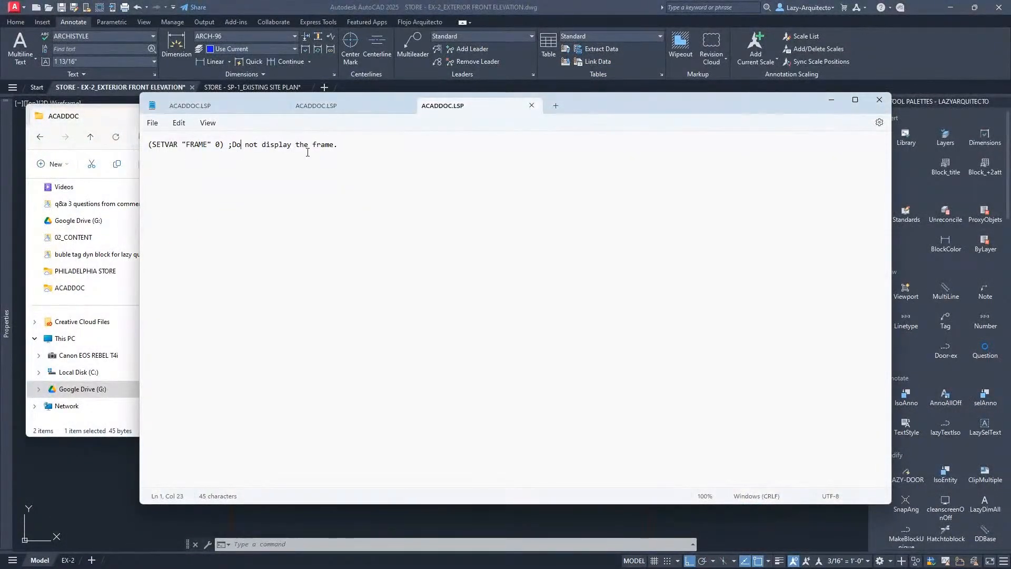
pyautogui.moveTo(338, 147); pyautogui.dragTo(142, 151)
pyautogui.hotkey('ctrl', 'c')
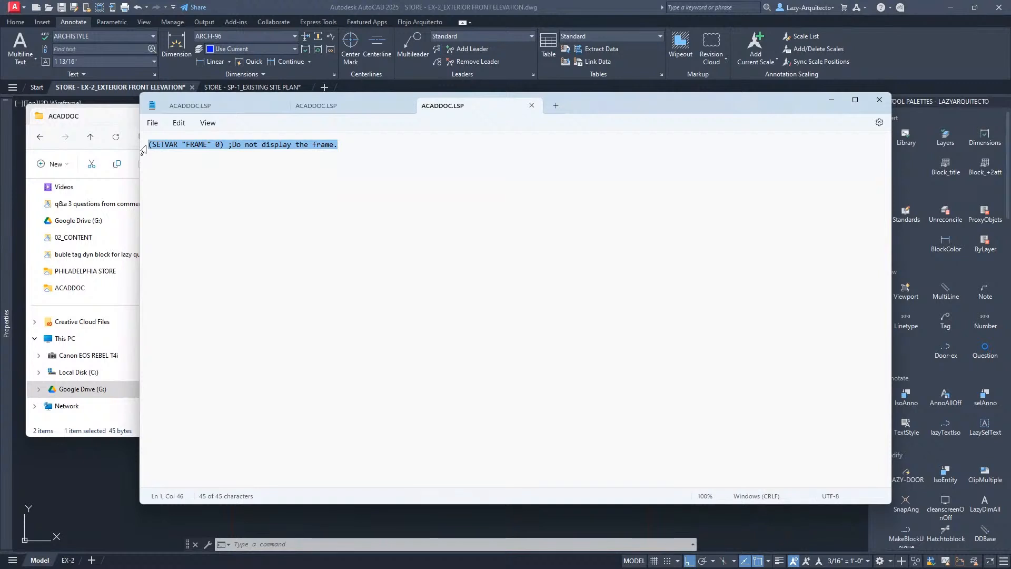
pyautogui.click(357, 140)
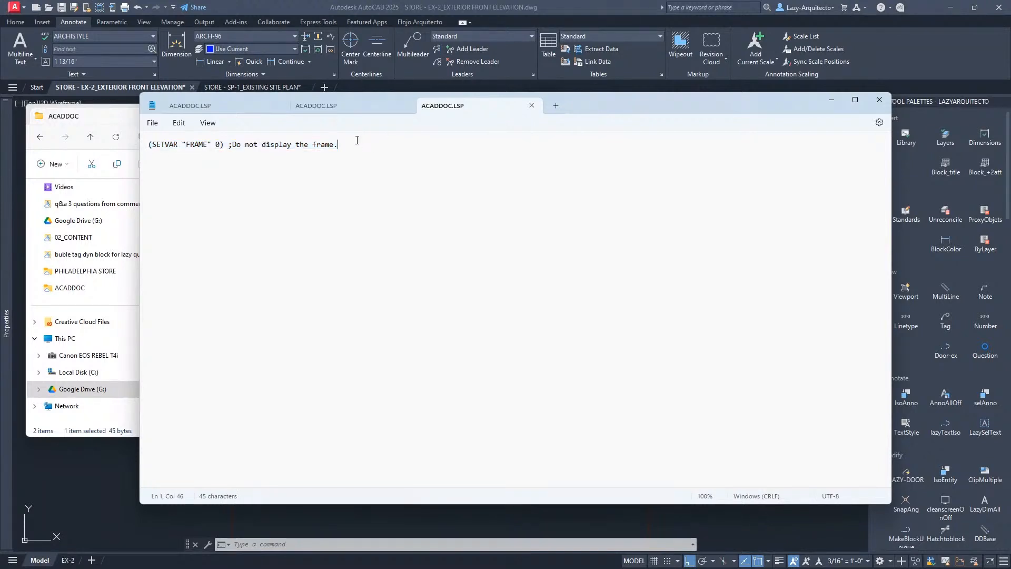
pyautogui.press('Return')
pyautogui.hotkey('ctrl', 'v')
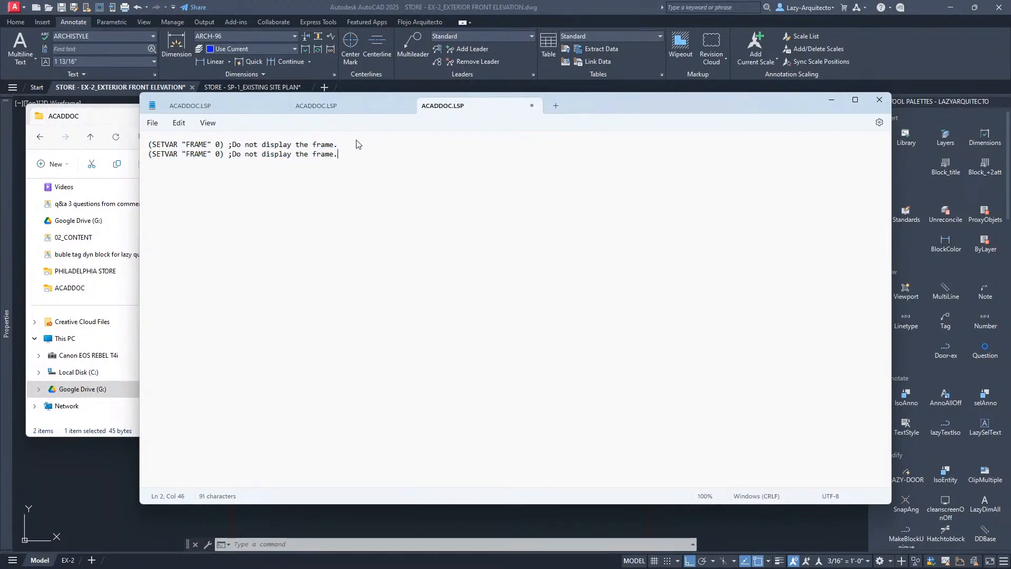
# Step: Replace the variable name FRAME in the second SETVAR line with DIMLAYER
pyautogui.click(209, 158)
pyautogui.press('BackSpace')
pyautogui.press('BackSpace')
pyautogui.press('BackSpace')
pyautogui.press('BackSpace')
pyautogui.press('BackSpace')
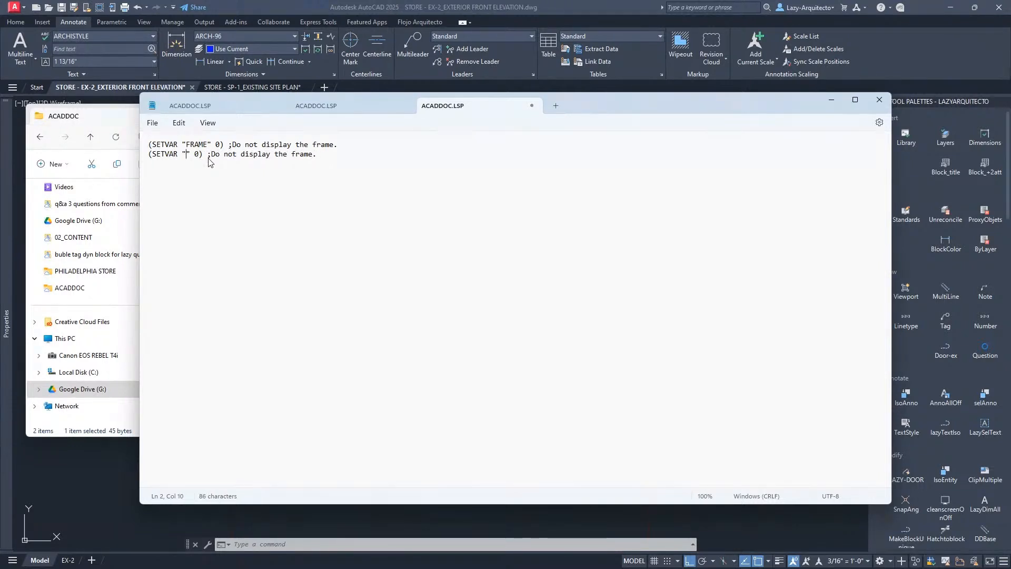
pyautogui.write('DIMLAYER')
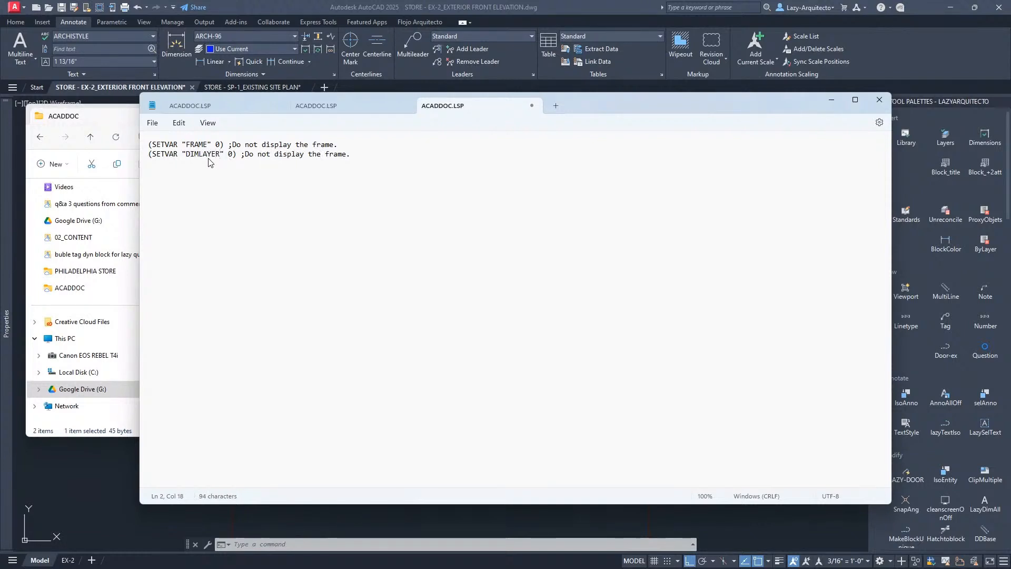
# Step: Replace the value 0 in the DIMLAYER line with the quoted layer name "DIMENSION1"
pyautogui.moveTo(183, 153); pyautogui.dragTo(221, 157)
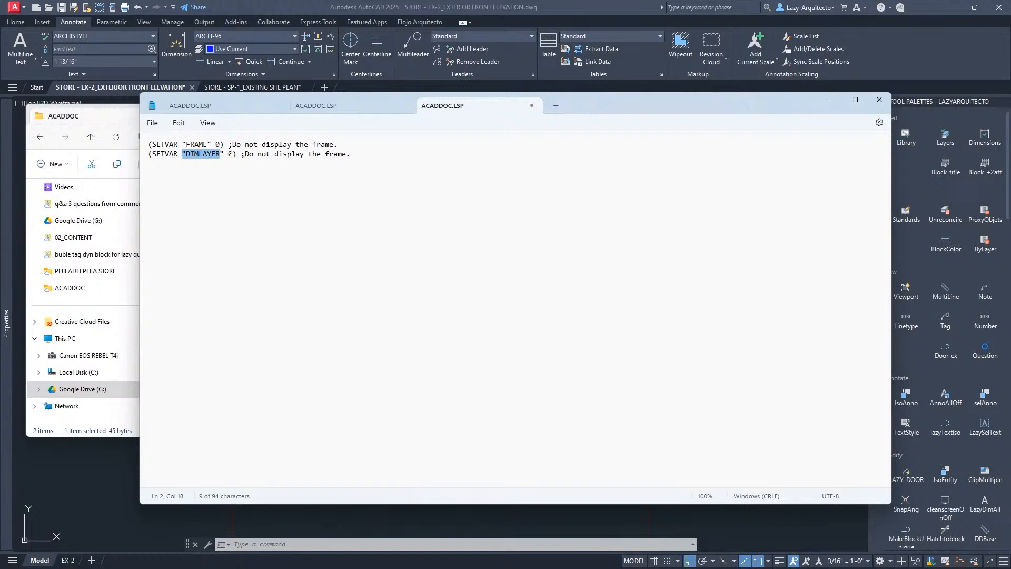
pyautogui.click(232, 155)
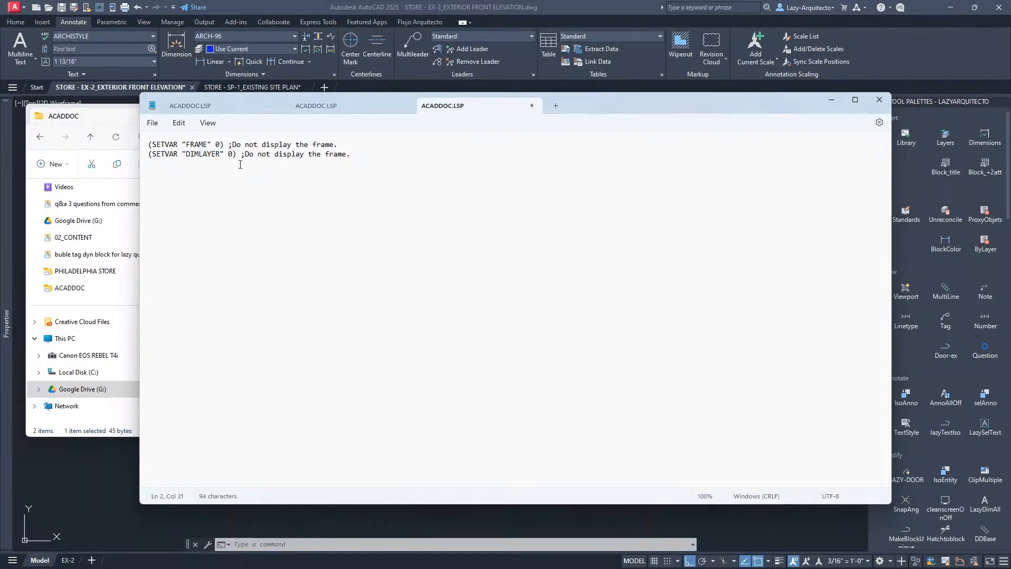
pyautogui.press('BackSpace')
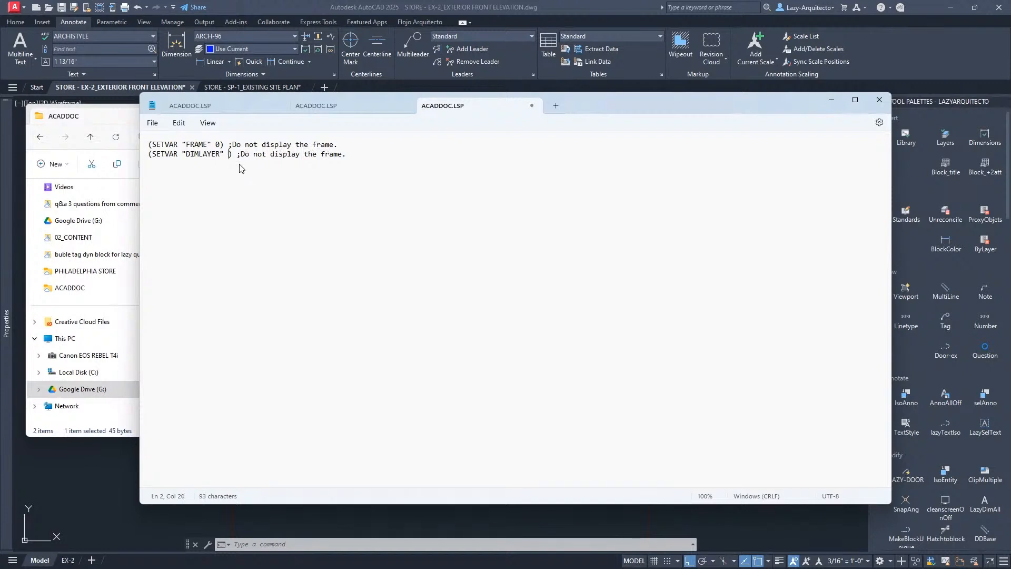
pyautogui.write('" "')
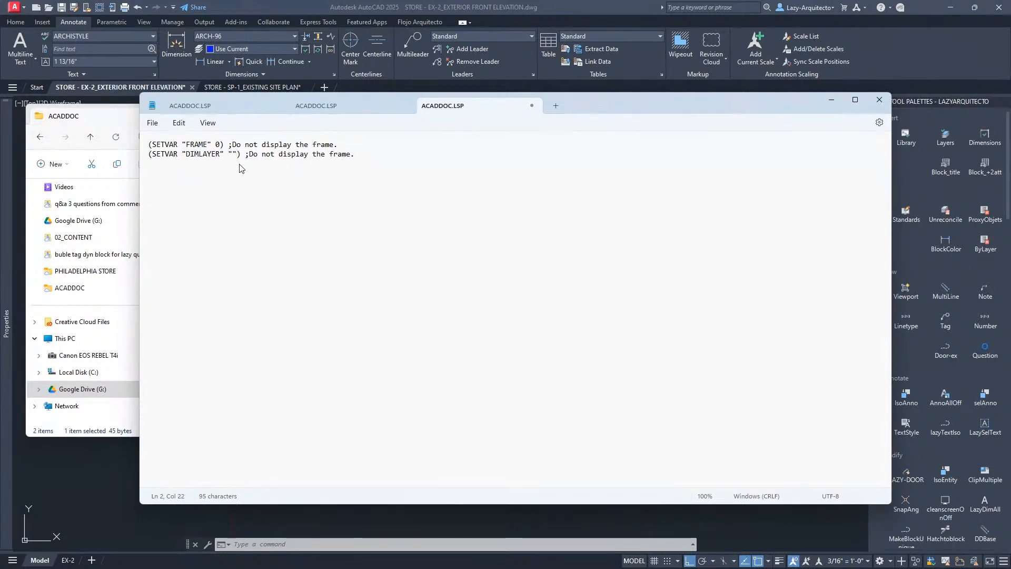
pyautogui.write('LA')
pyautogui.press('BackSpace')
pyautogui.press('BackSpace')
pyautogui.write('DIMENSION')
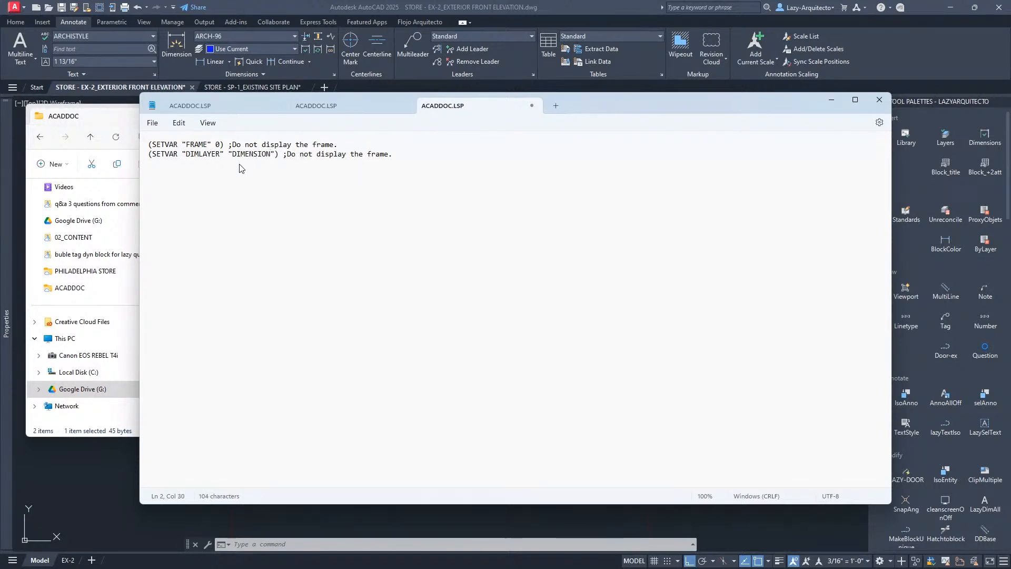
pyautogui.write('1')
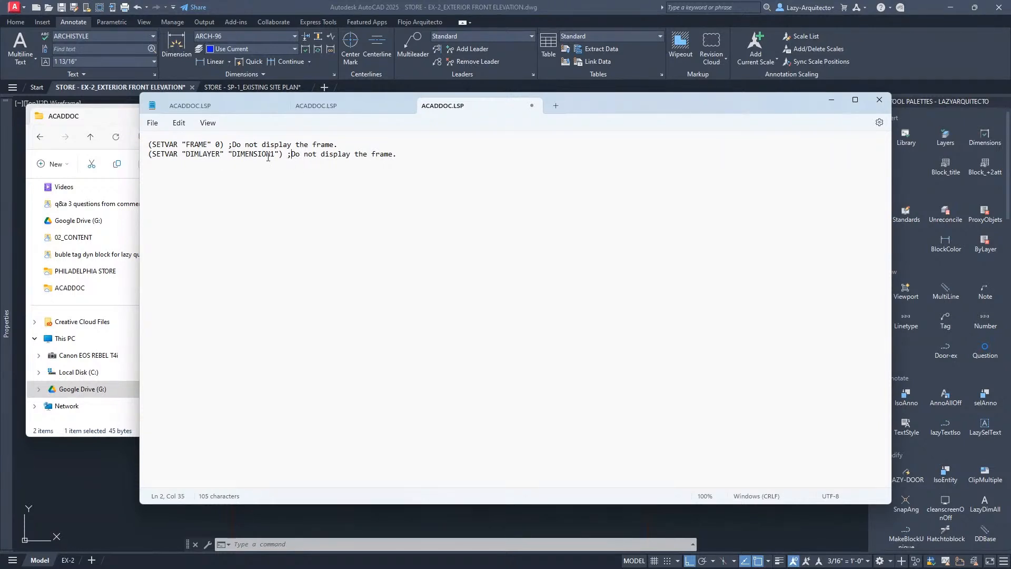
# Step: Replace the comment on the DIMLAYER line with "THIS SETS MY DIMENSION LAYER"
pyautogui.moveTo(273, 157); pyautogui.dragTo(394, 163)
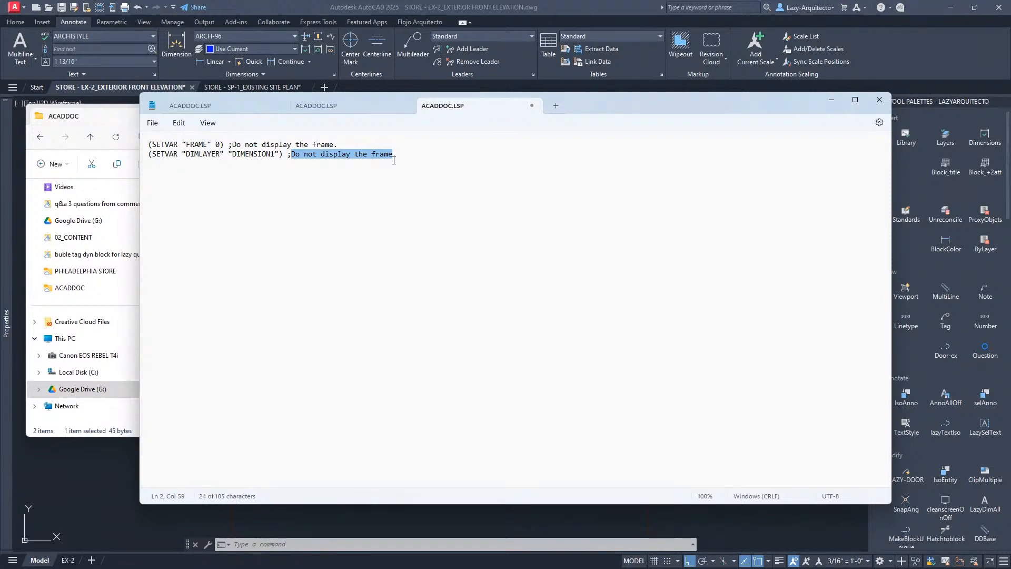
pyautogui.write('THIS S')
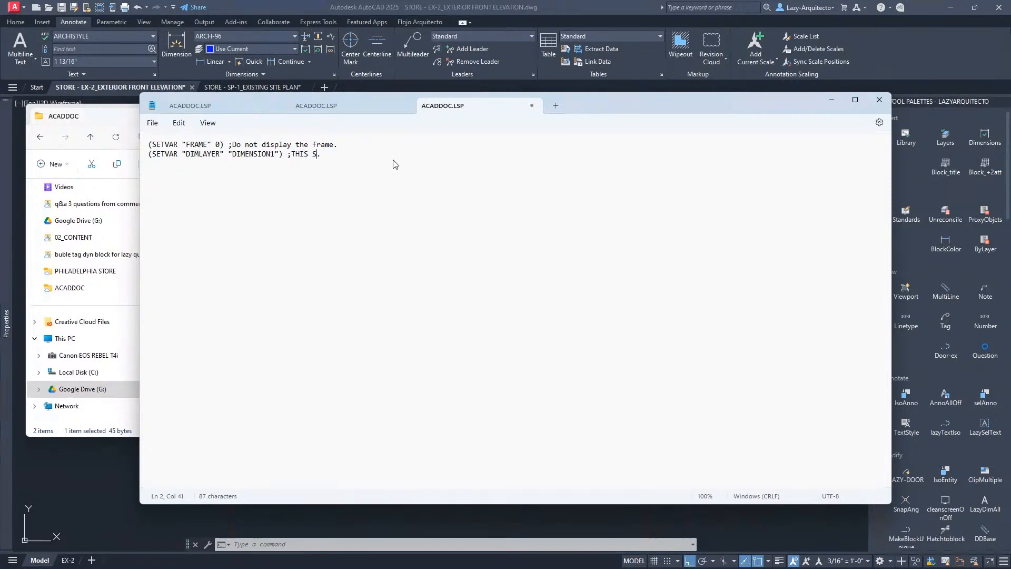
pyautogui.write('ETS MY DI')
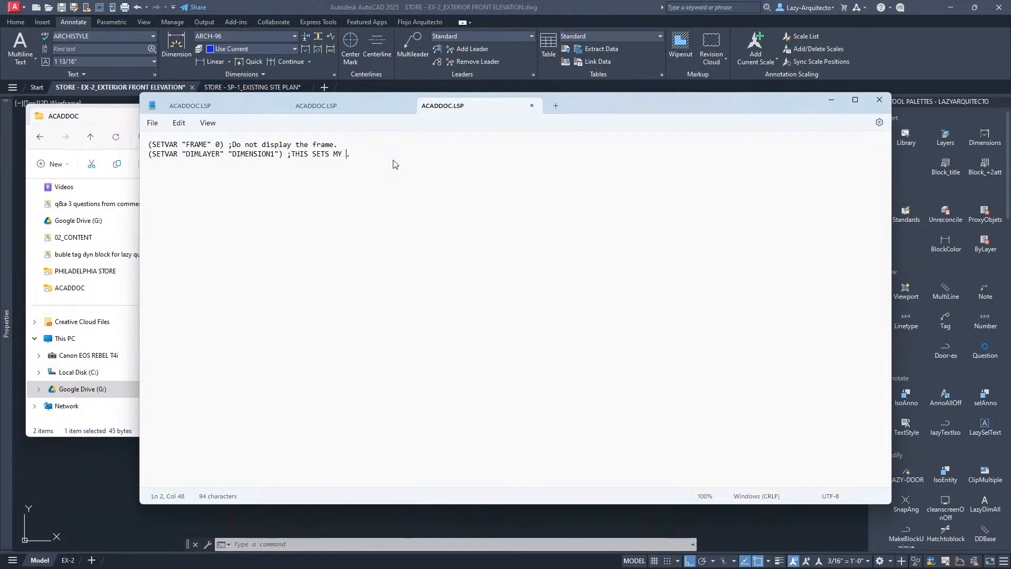
pyautogui.write('MENSION LAYER')
# Step: Close and reopen the LSP file, return to the edited ACADDOC.LSP copy containing the DIMLAYER line, and save it
pyautogui.click(879, 99)
pyautogui.doubleClick(249, 220)
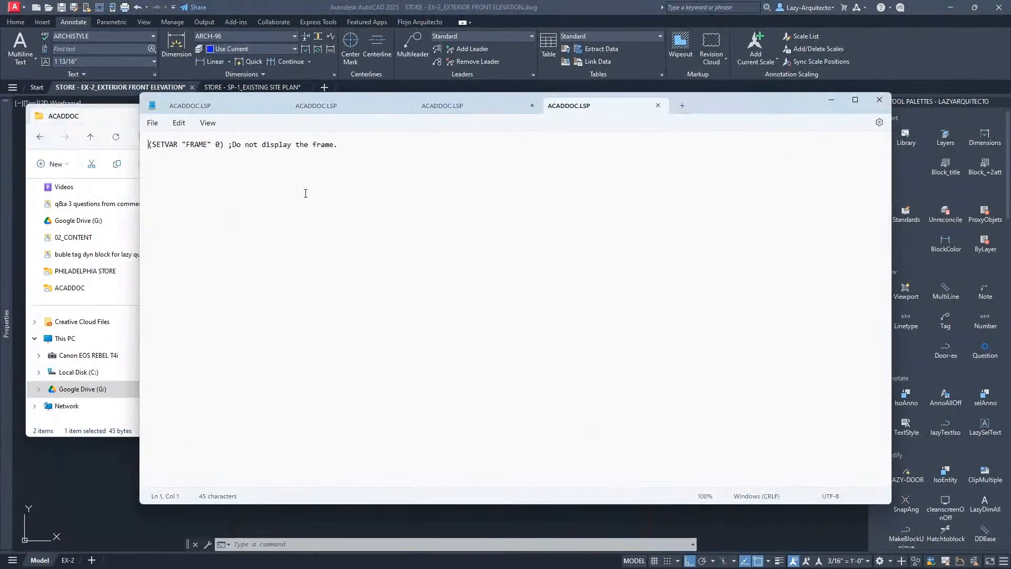
pyautogui.click(462, 107)
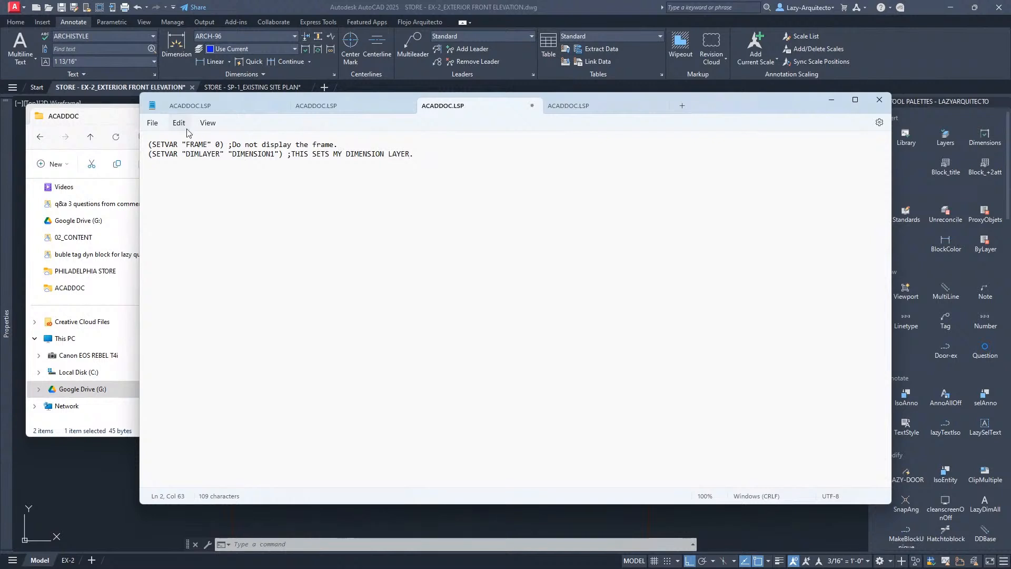
pyautogui.click(152, 122)
pyautogui.click(165, 194)
# Step: Close the duplicate ACADDOC.LSP copies and the text editor
pyautogui.click(537, 105)
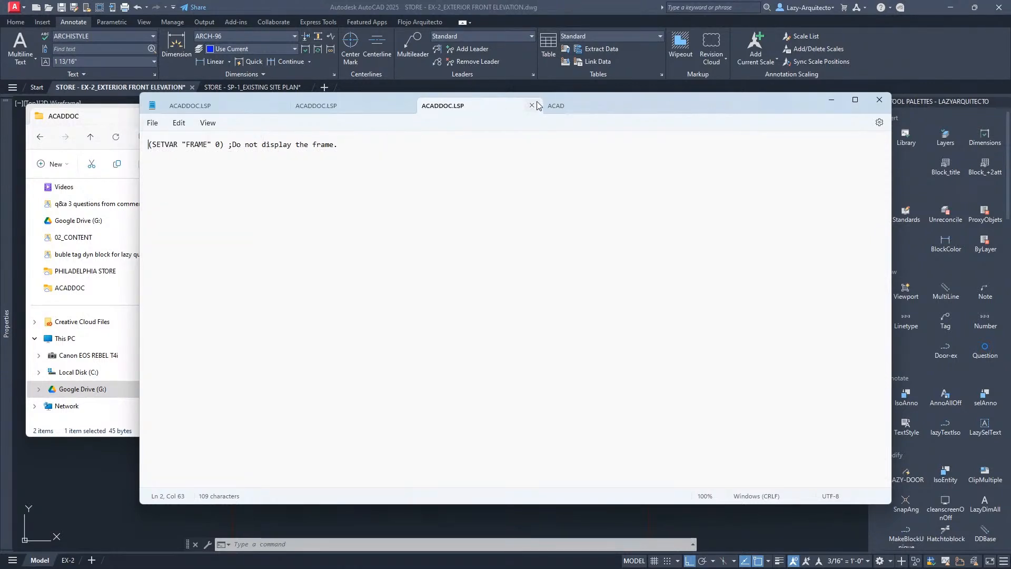
pyautogui.click(532, 105)
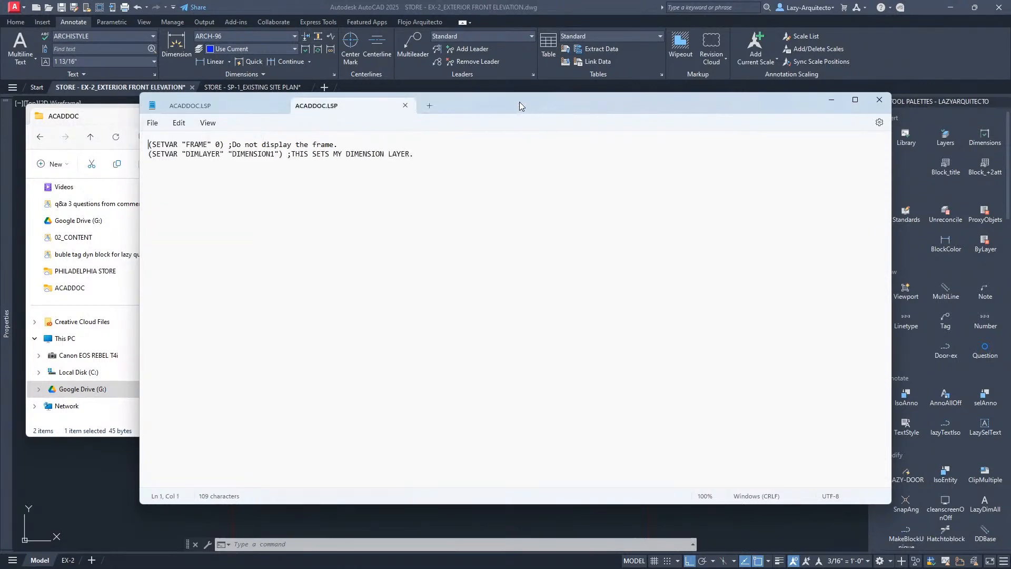
pyautogui.click(405, 106)
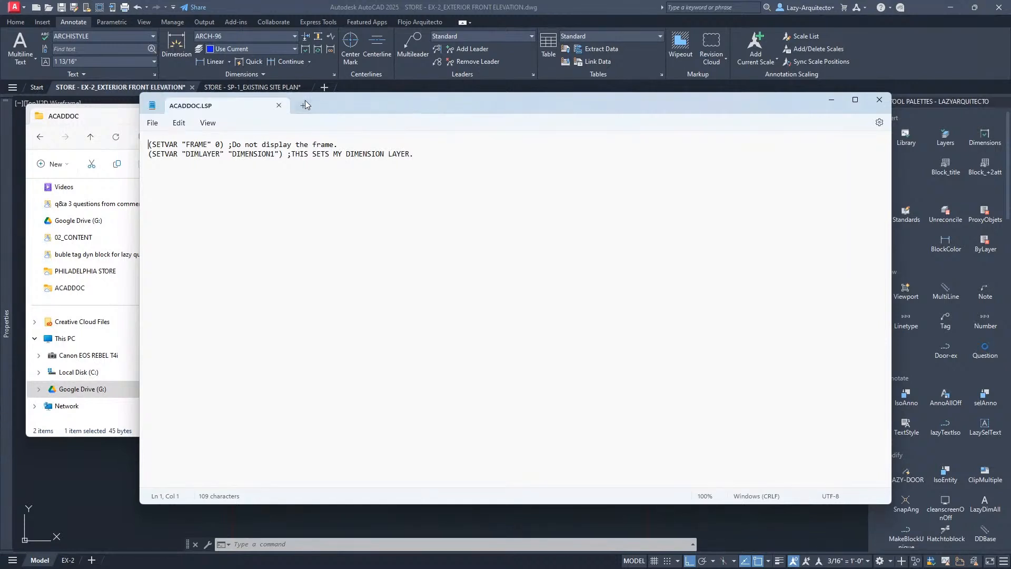
pyautogui.click(879, 99)
# Step: Reopen ACADDOC.LSP to check that the DIMLAYER line was saved, close it and its folder, and return to the drawing
pyautogui.doubleClick(245, 221)
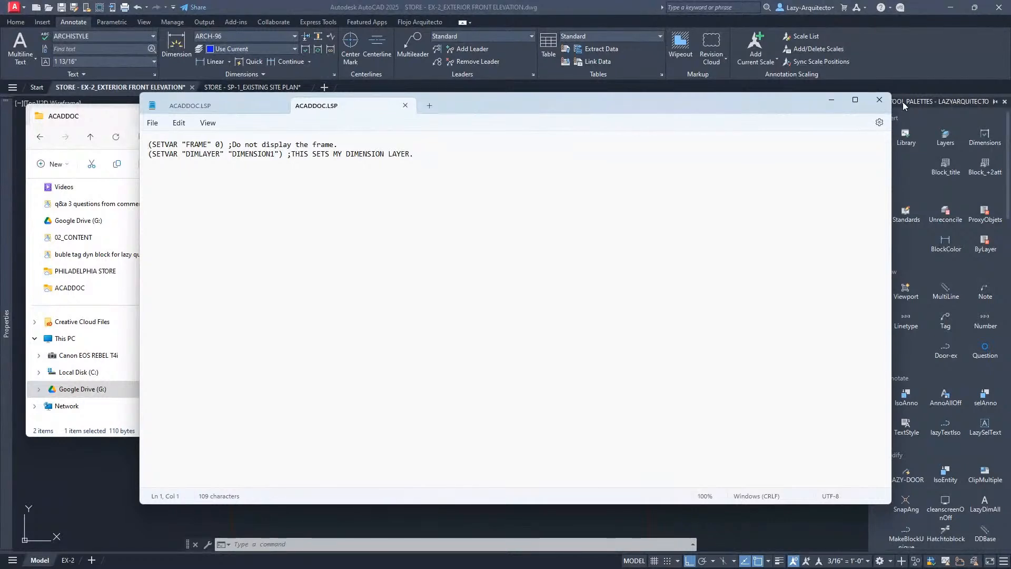
pyautogui.click(880, 104)
pyautogui.click(557, 111)
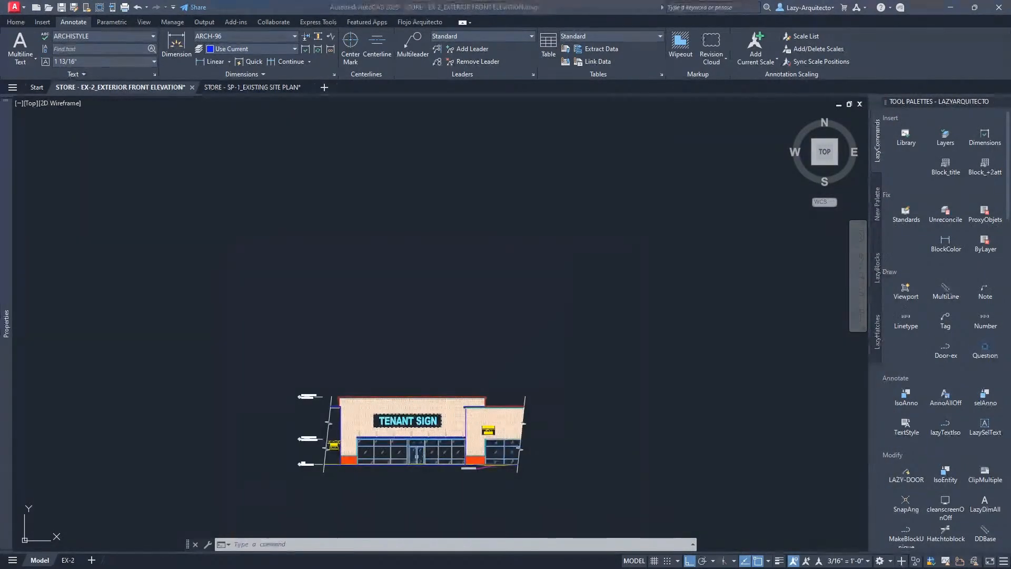
pyautogui.click(297, 165)
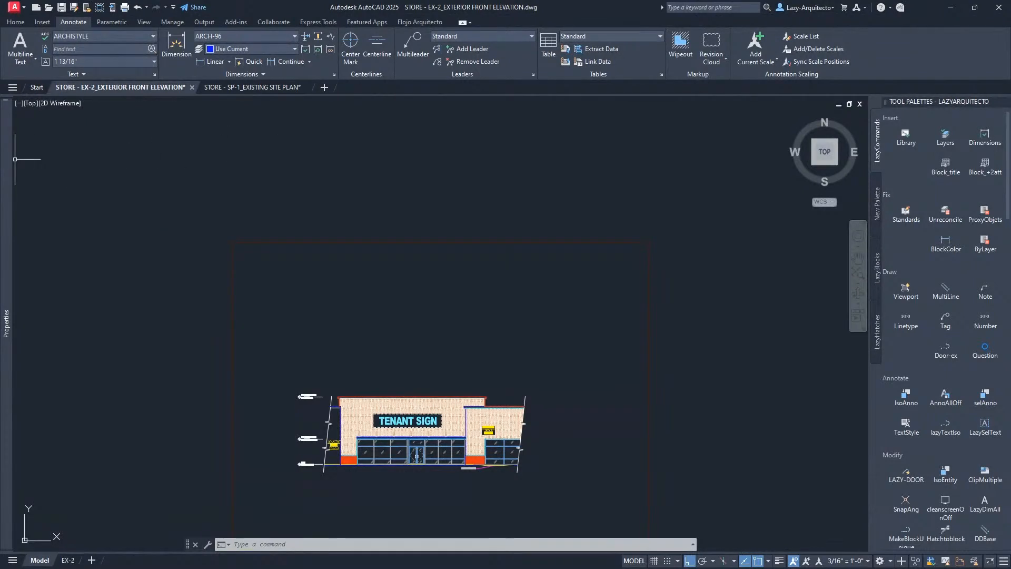
# Step: Open the drawing STORE - EX-1_EXISTING FLOOR PLAN from the PHILADELPHIA STORE folder and switch to its model space
pyautogui.hotkey('alt', 'Tab')
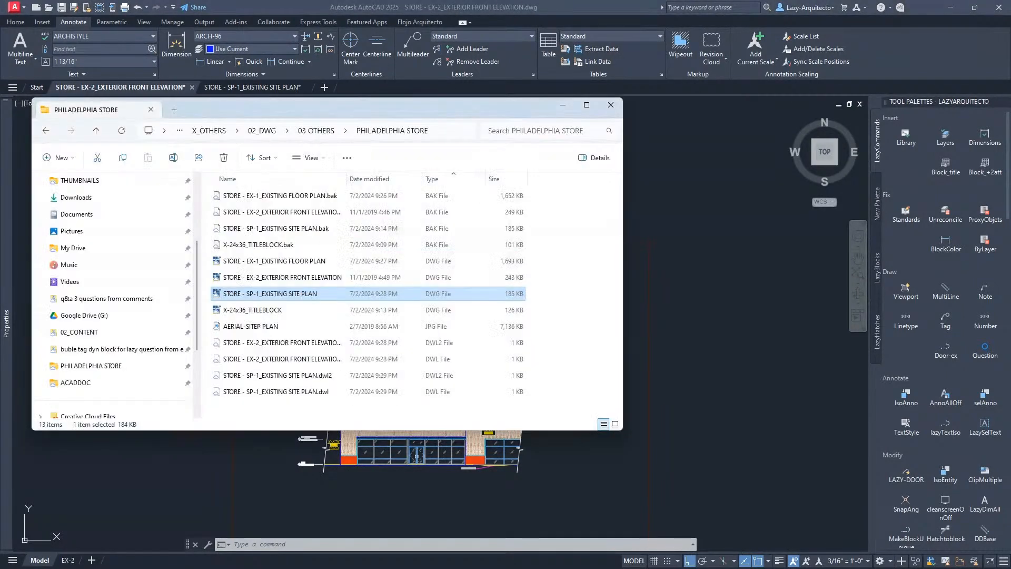
pyautogui.doubleClick(261, 266)
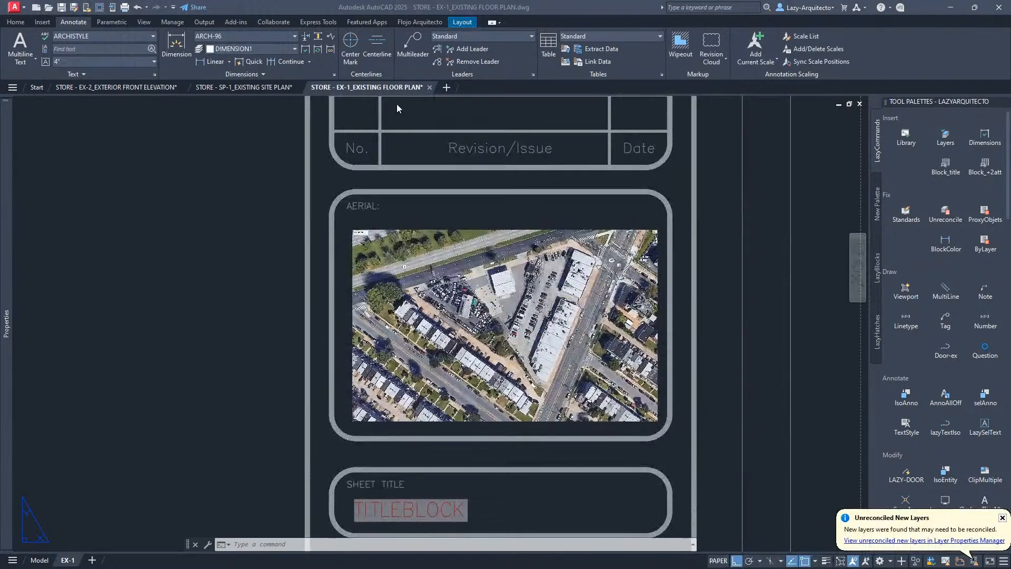
pyautogui.moveTo(211, 243); pyautogui.dragTo(363, 218, button='middle')
pyautogui.scroll(-5, 376, 218)
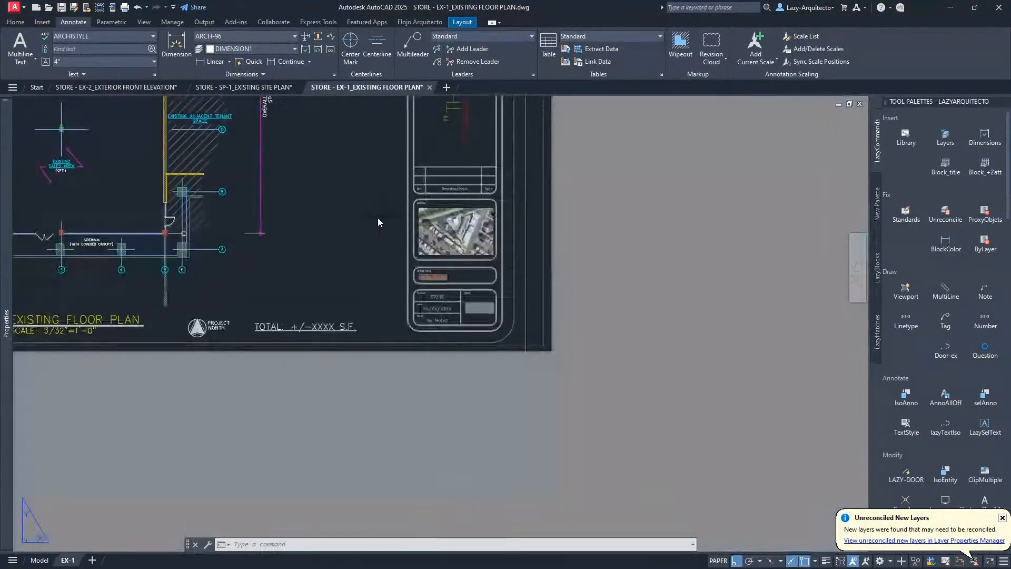
pyautogui.click(40, 560)
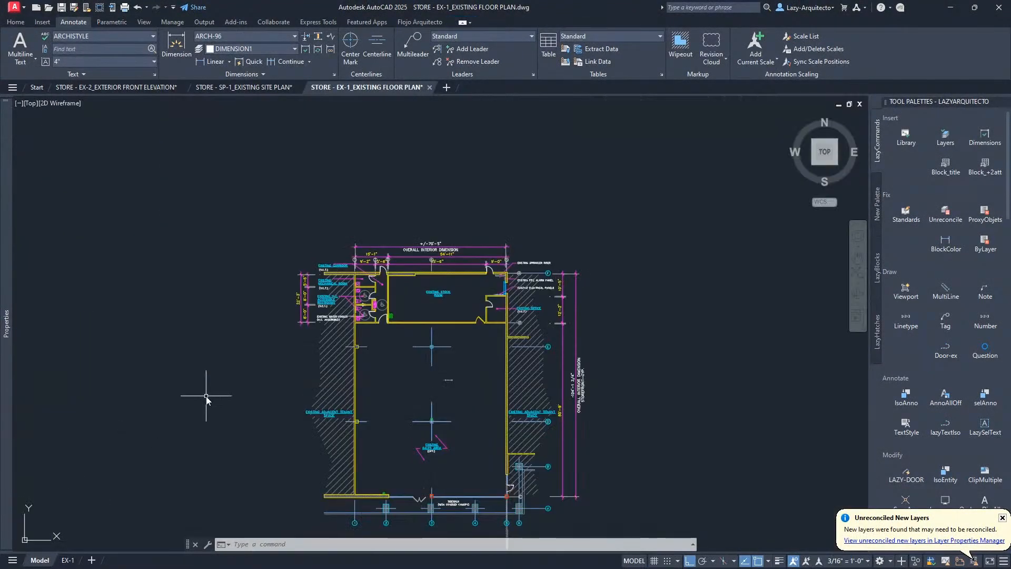
# Step: Place a horizontal linear dimension about 11'-10" long in the empty area beside the floor plan, check its layer, and clear the selection
pyautogui.write('DLI')
pyautogui.press('Return')
pyautogui.click(213, 368)
pyautogui.click(239, 361)
pyautogui.click(239, 383)
pyautogui.click(227, 381)
pyautogui.click(15, 22)
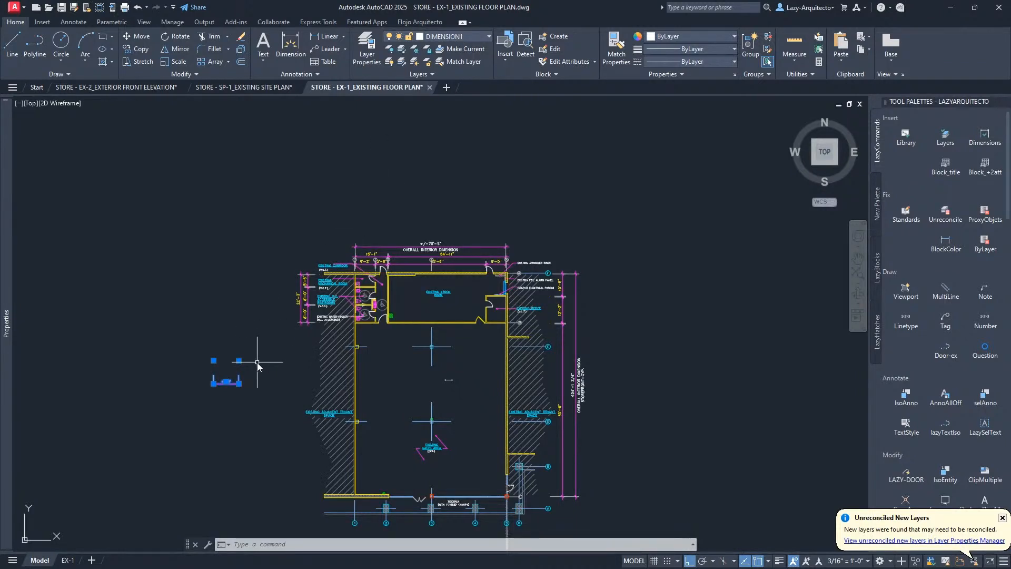
pyautogui.scroll(4, 248, 390)
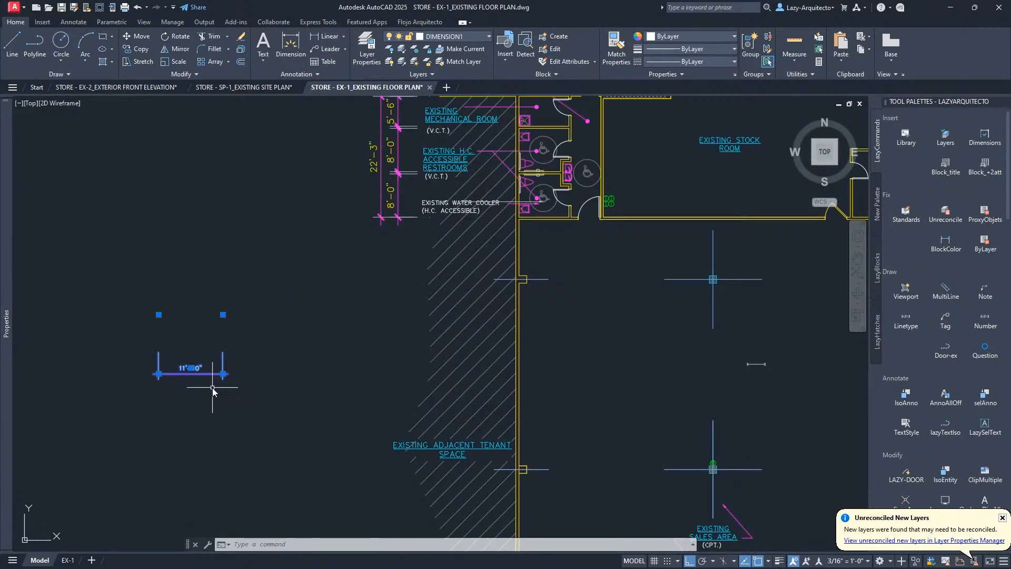
pyautogui.press('Escape')
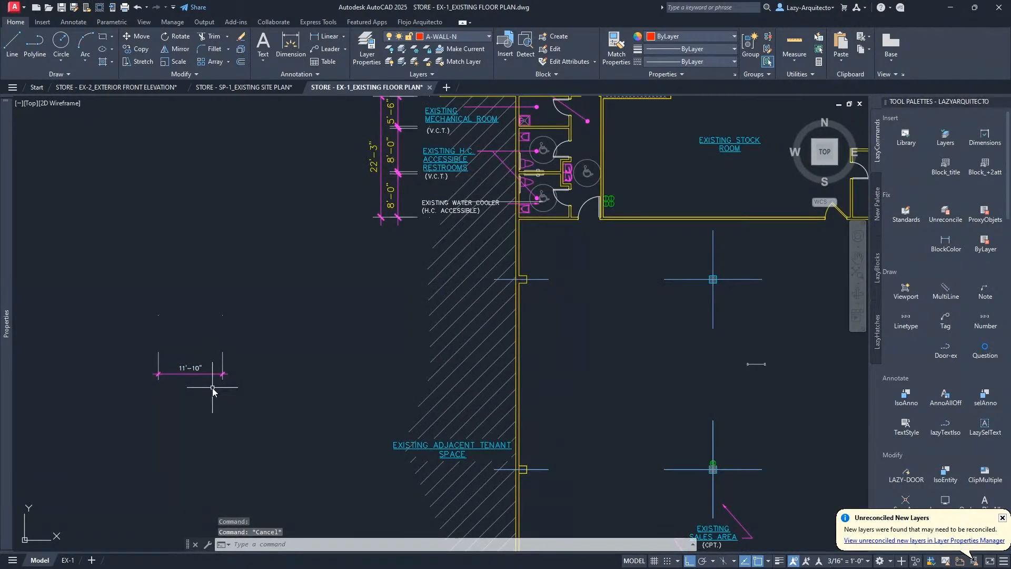